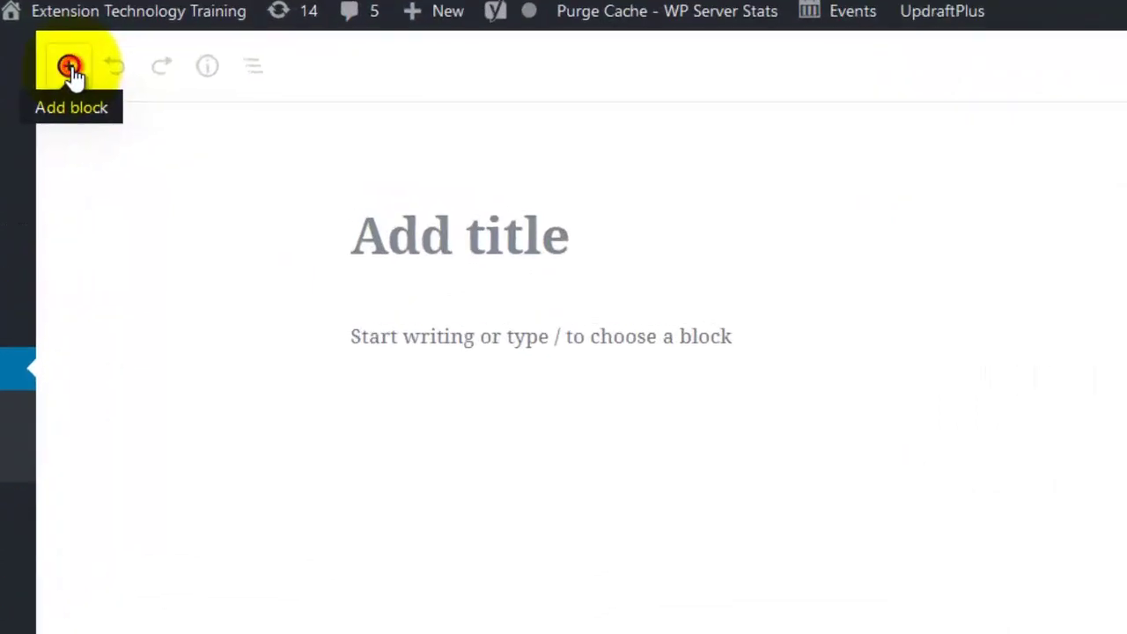
Browse the block library's Most Used, Common Blocks and Formatting categories, ending on Formatting.
{"action": "left_click", "coordinate": [69, 67]}
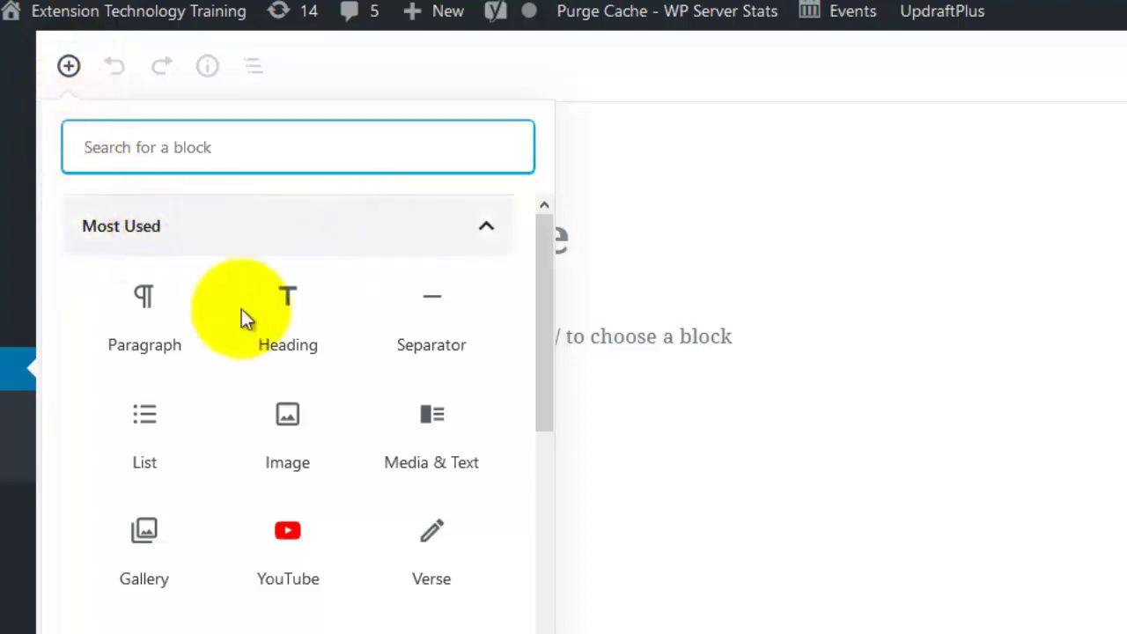
{"action": "left_click", "coordinate": [487, 234]}
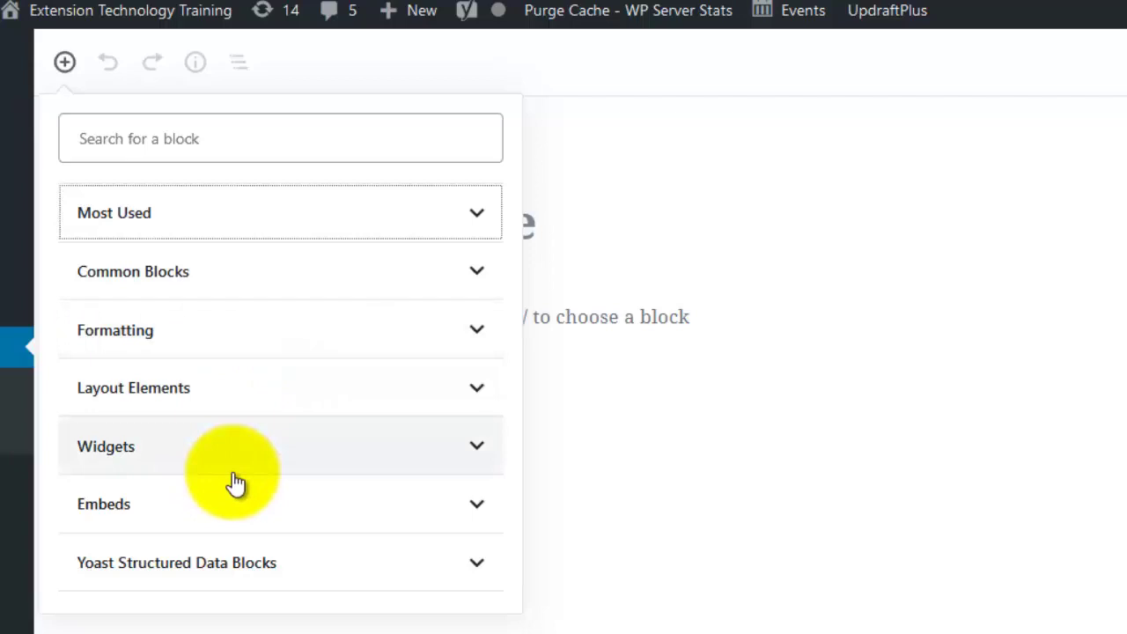
{"action": "left_click", "coordinate": [333, 220]}
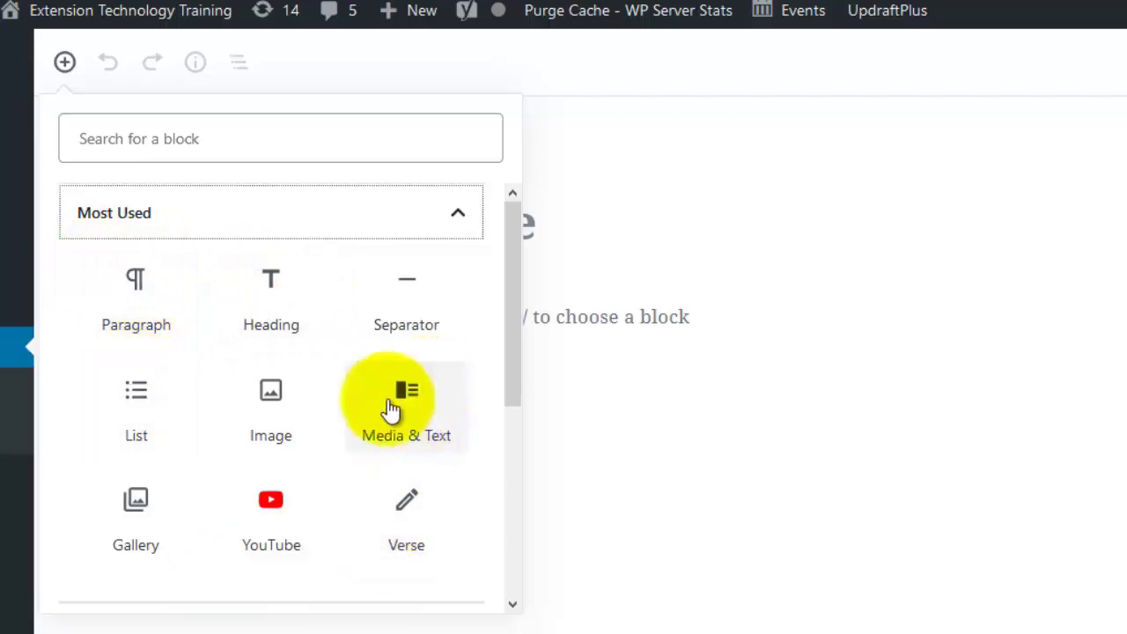
{"action": "left_click", "coordinate": [459, 214]}
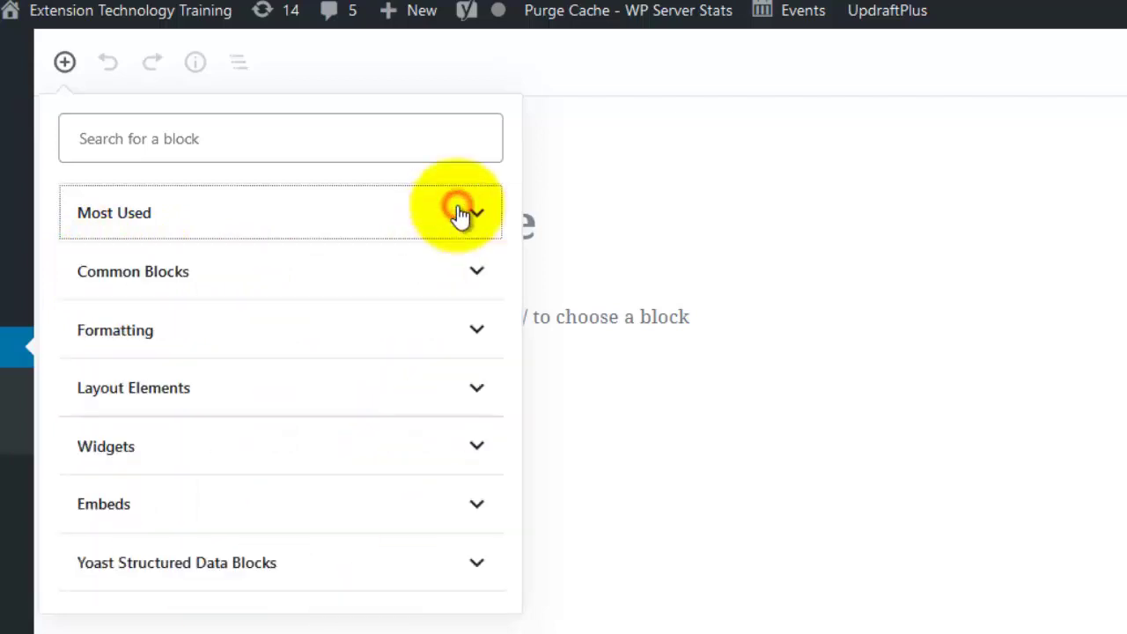
{"action": "left_click", "coordinate": [476, 275]}
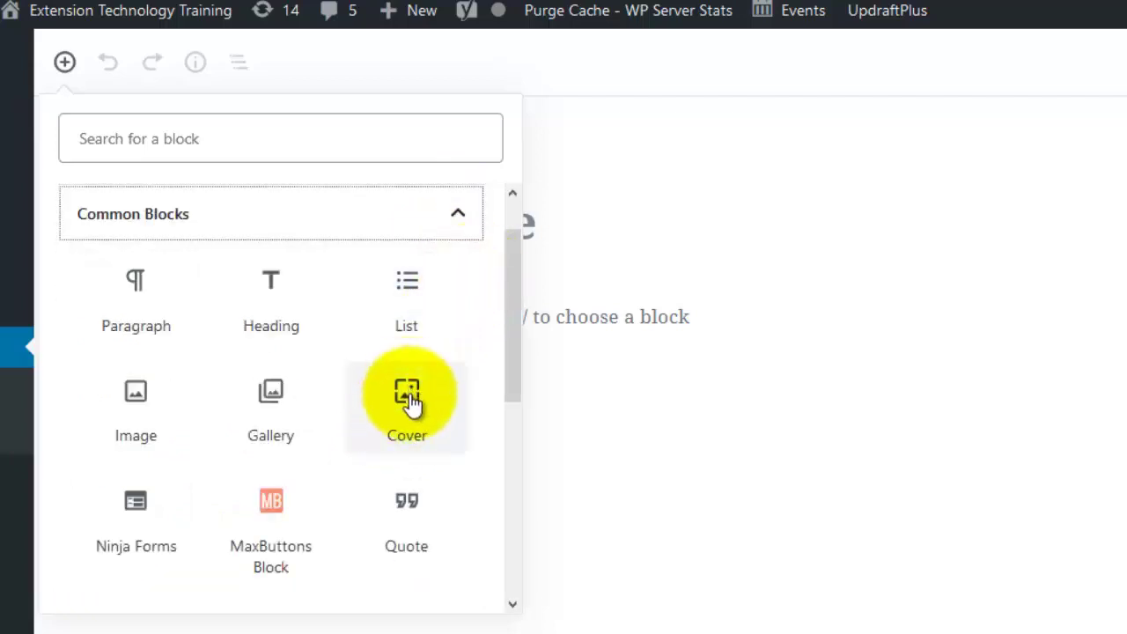
{"action": "left_click", "coordinate": [460, 215]}
{"action": "left_click", "coordinate": [475, 332]}
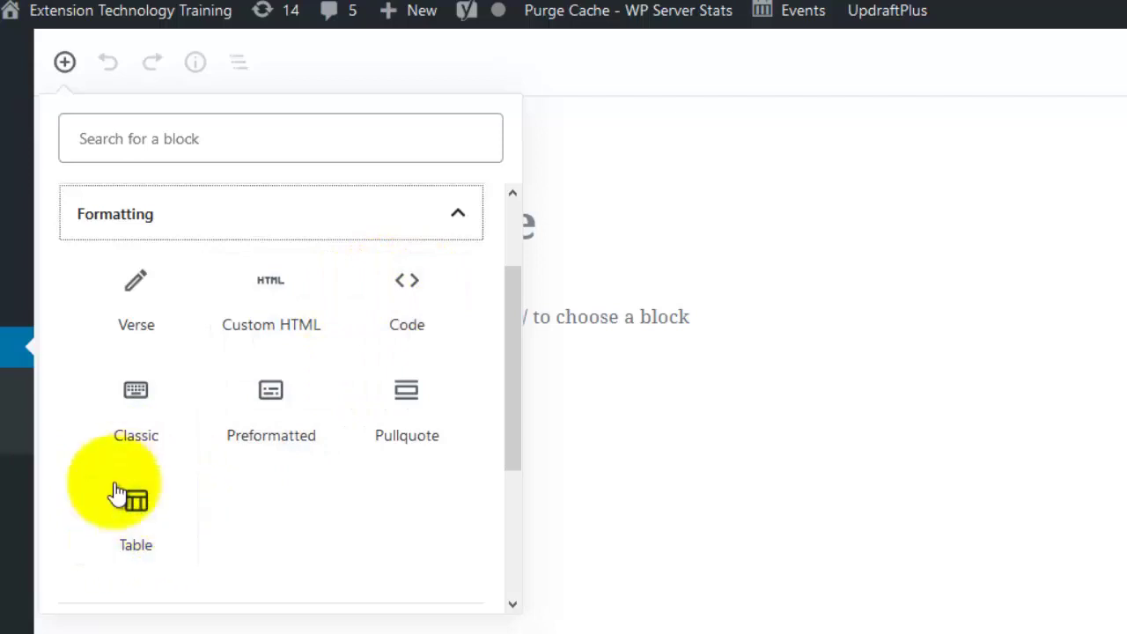
Browse Layout Elements, Widgets, Embeds and Yoast Structured Data Blocks, then close the inserter.
{"action": "left_click", "coordinate": [460, 214]}
{"action": "left_click", "coordinate": [330, 390]}
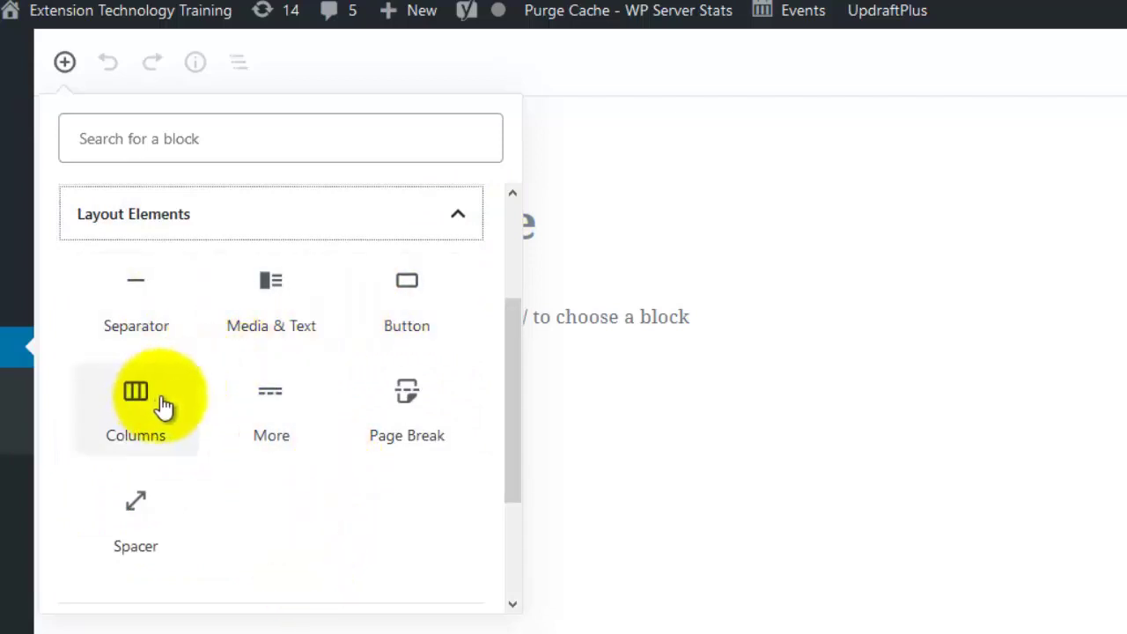
{"action": "left_click", "coordinate": [458, 225]}
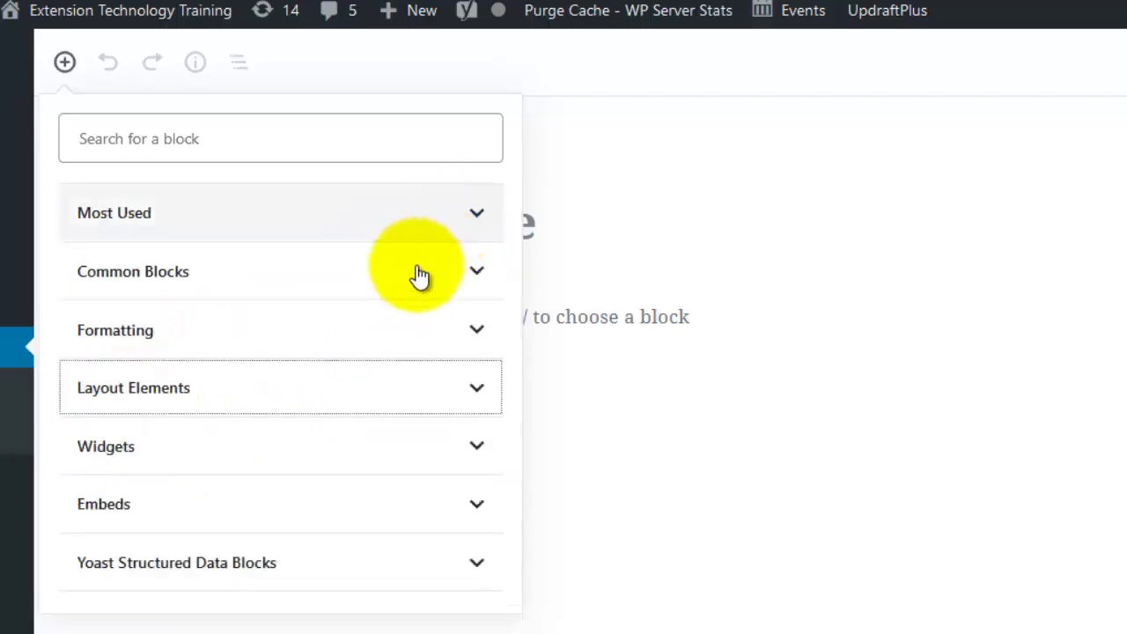
{"action": "left_click", "coordinate": [223, 445]}
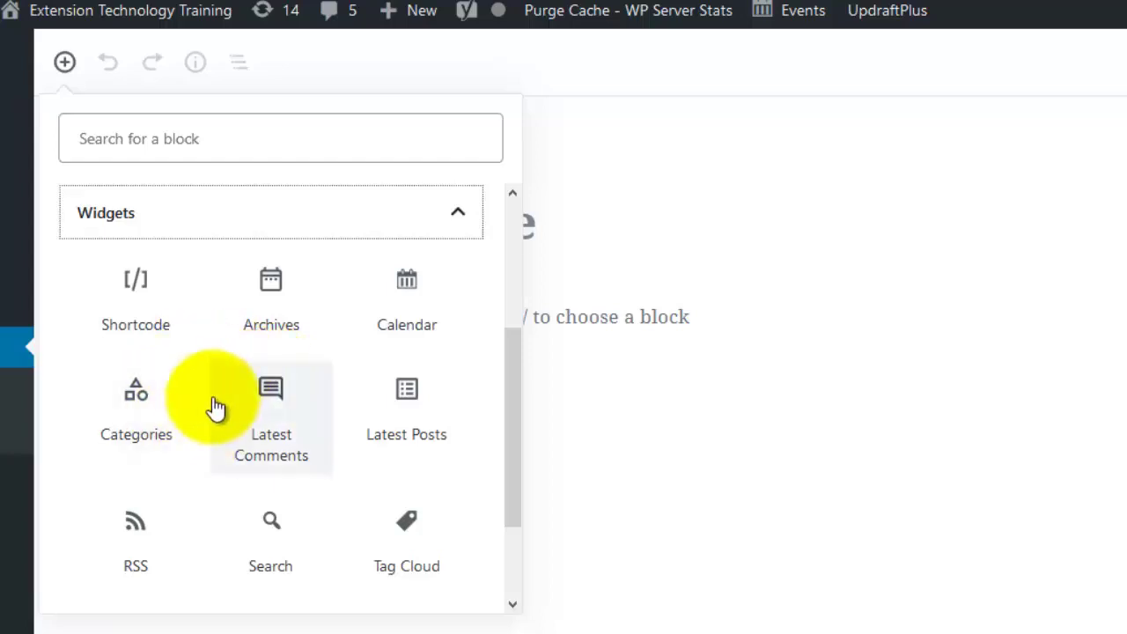
{"action": "left_click", "coordinate": [457, 216]}
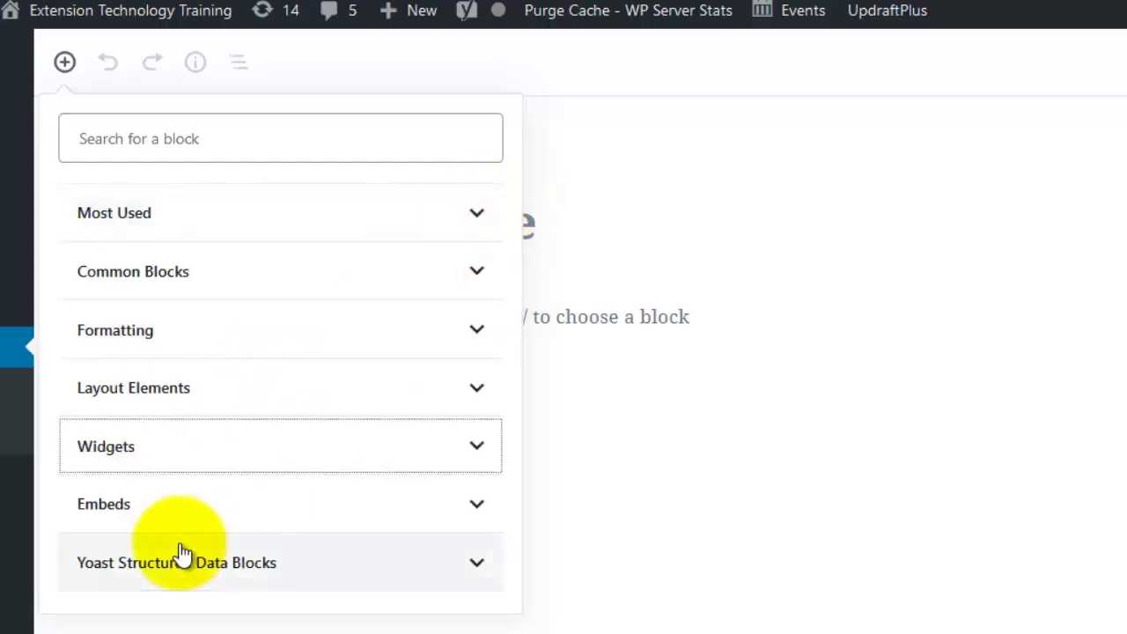
{"action": "left_click", "coordinate": [197, 503]}
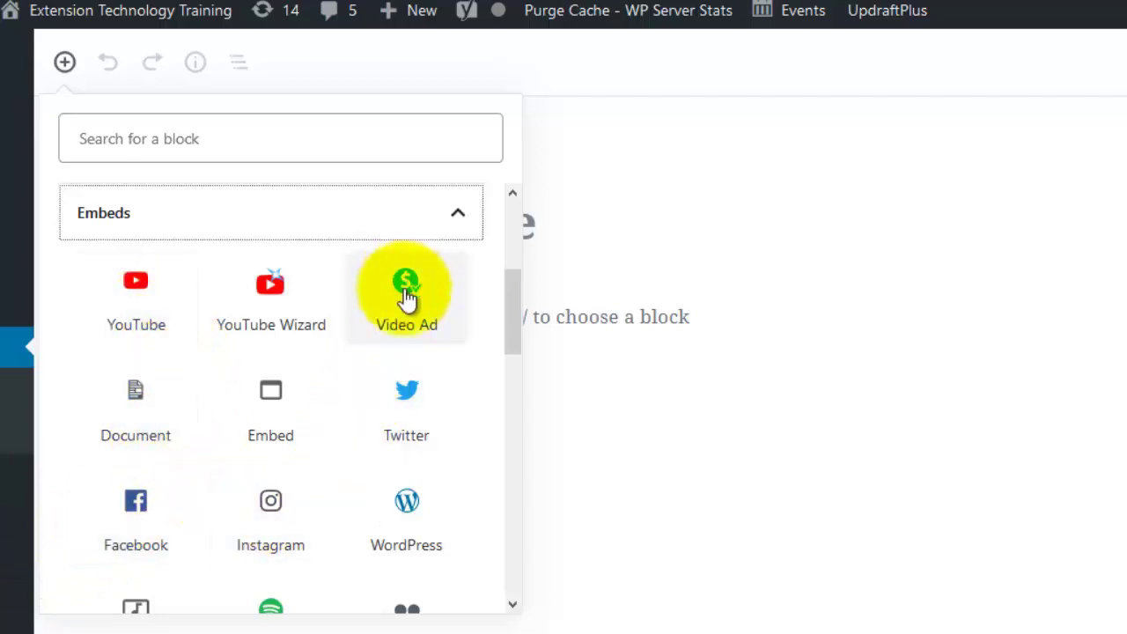
{"action": "left_click", "coordinate": [454, 220]}
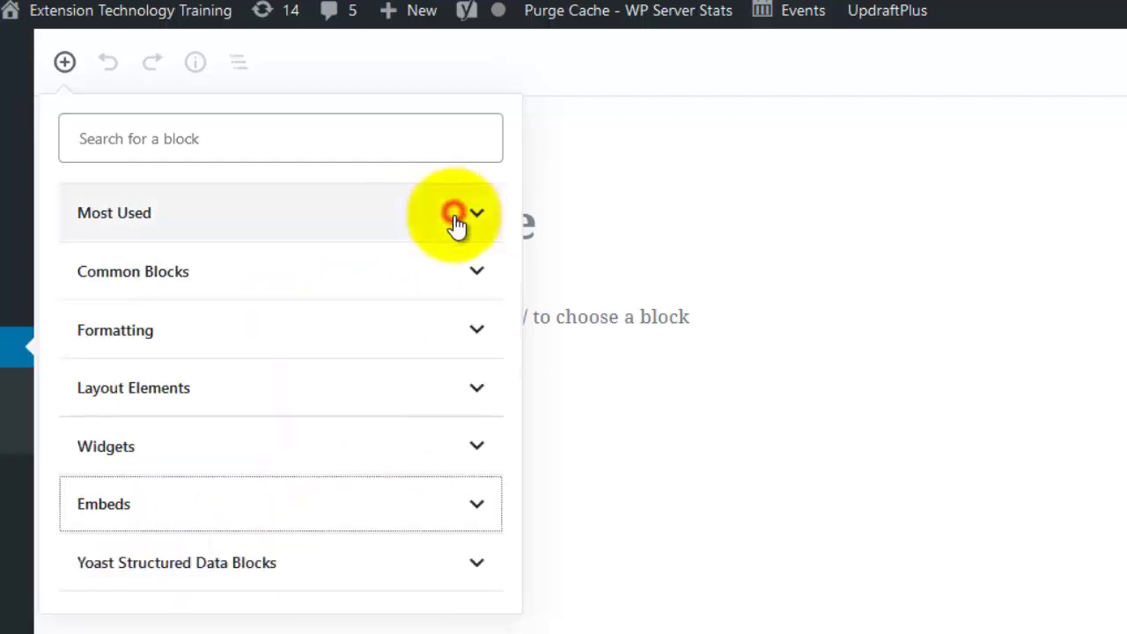
{"action": "left_click", "coordinate": [173, 569]}
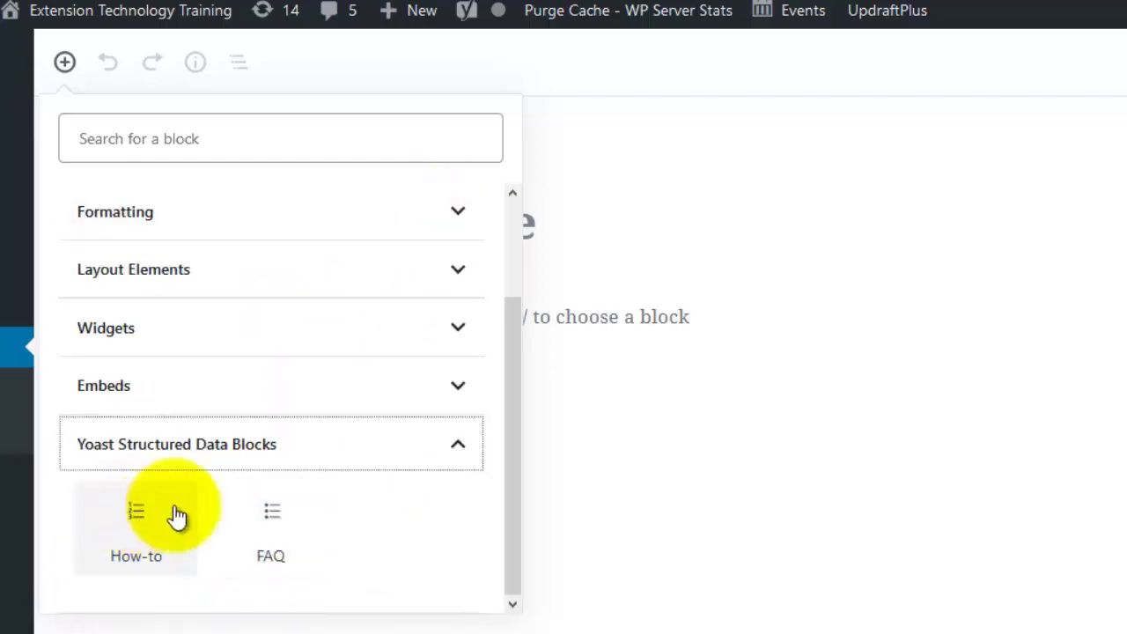
{"action": "left_click", "coordinate": [453, 446]}
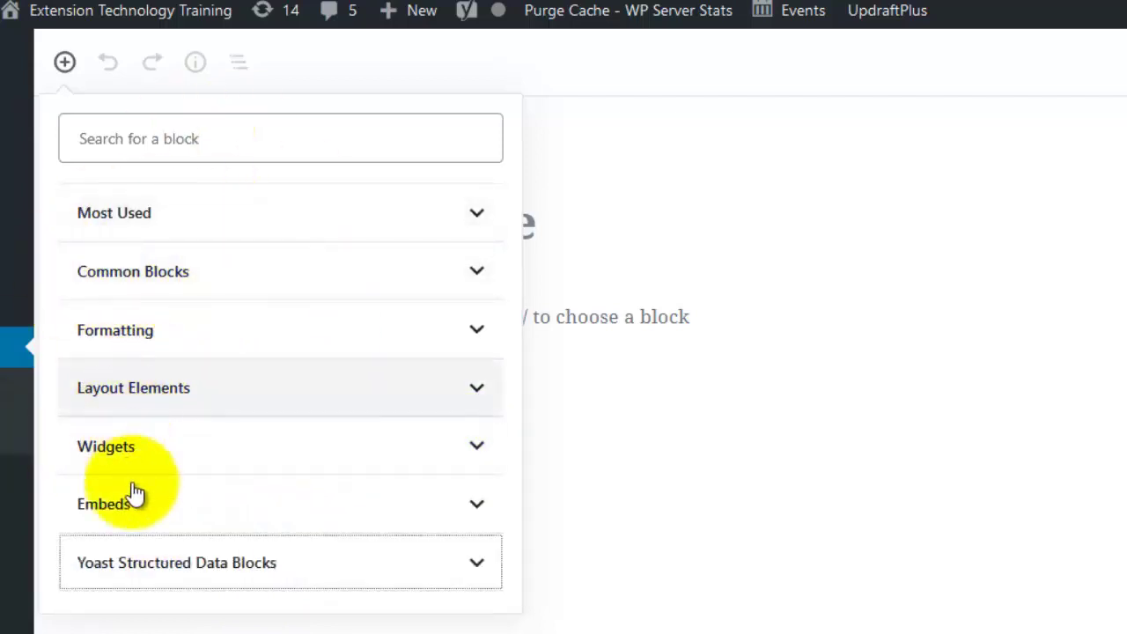
{"action": "left_click", "coordinate": [911, 186]}
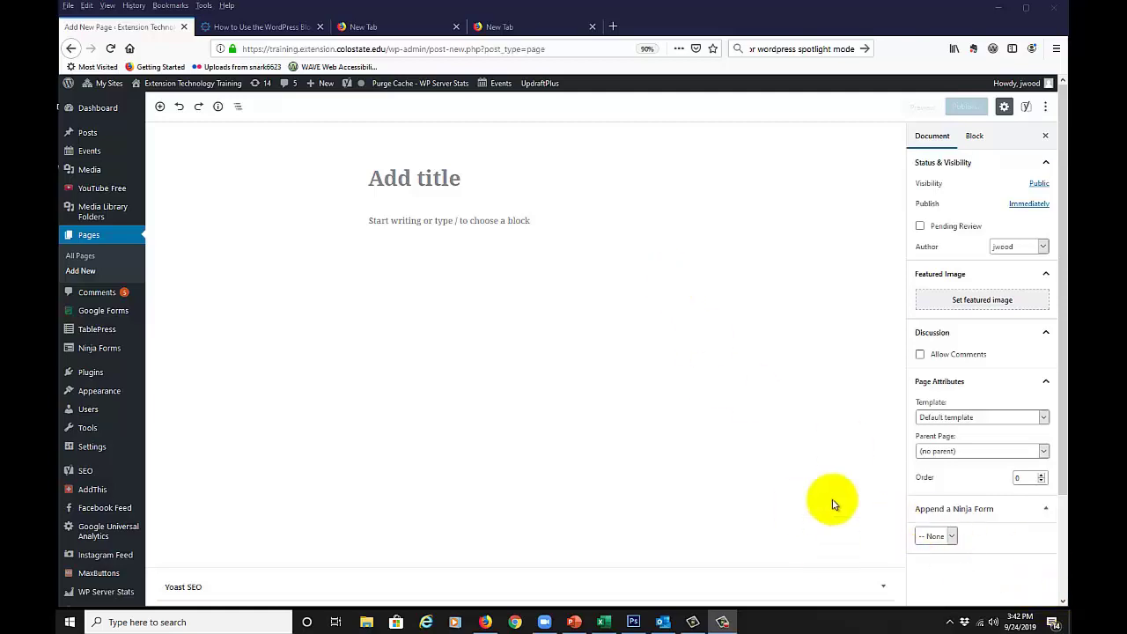
Enter 'Types of Content Blocks' as the page title.
{"action": "left_click", "coordinate": [385, 176]}
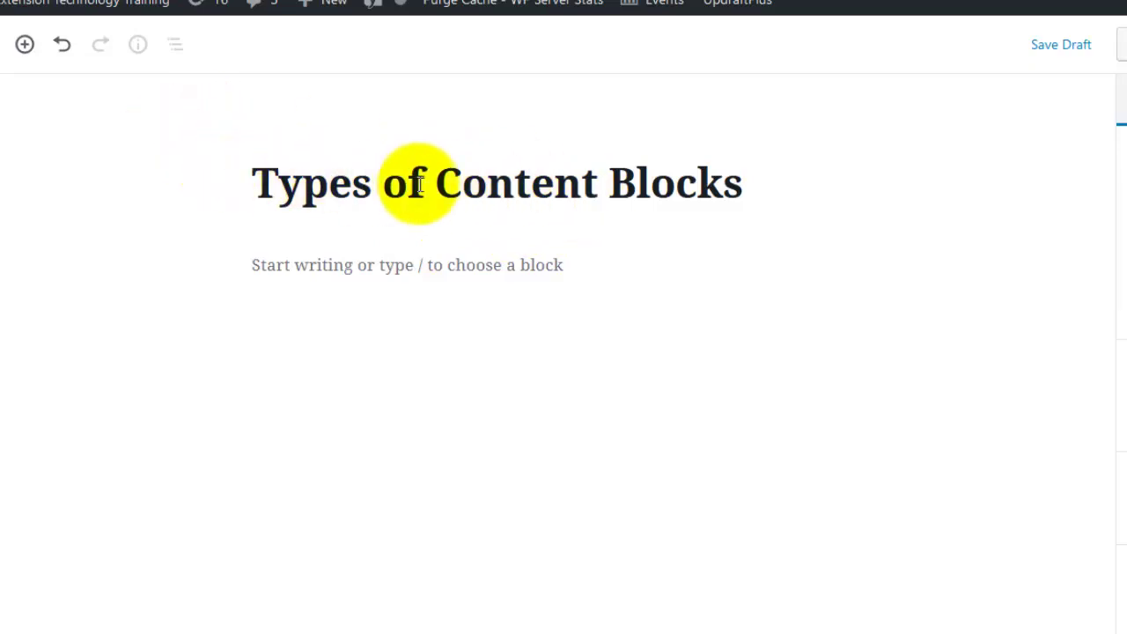
{"action": "mouse_move", "coordinate": [458, 266]}
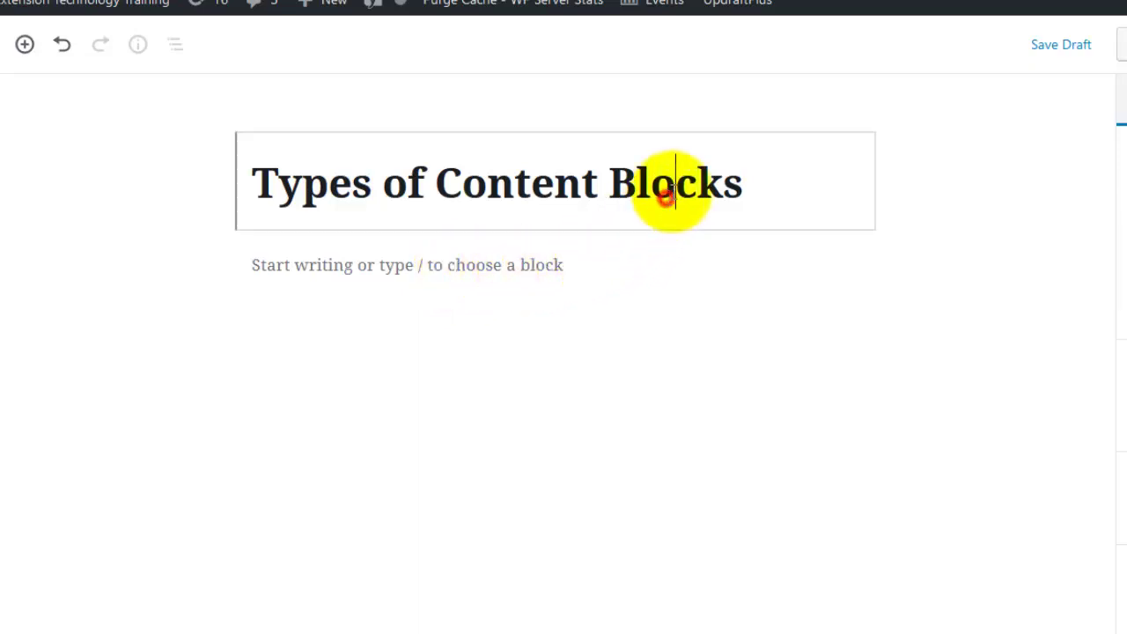
Copy the title text into a new Heading block reading 'Types of Content Blocks'.
{"action": "left_click", "coordinate": [759, 186]}
{"action": "left_click_drag", "start_coordinate": [759, 187], "coordinate": [127, 229]}
{"action": "key", "text": "ctrl+c"}
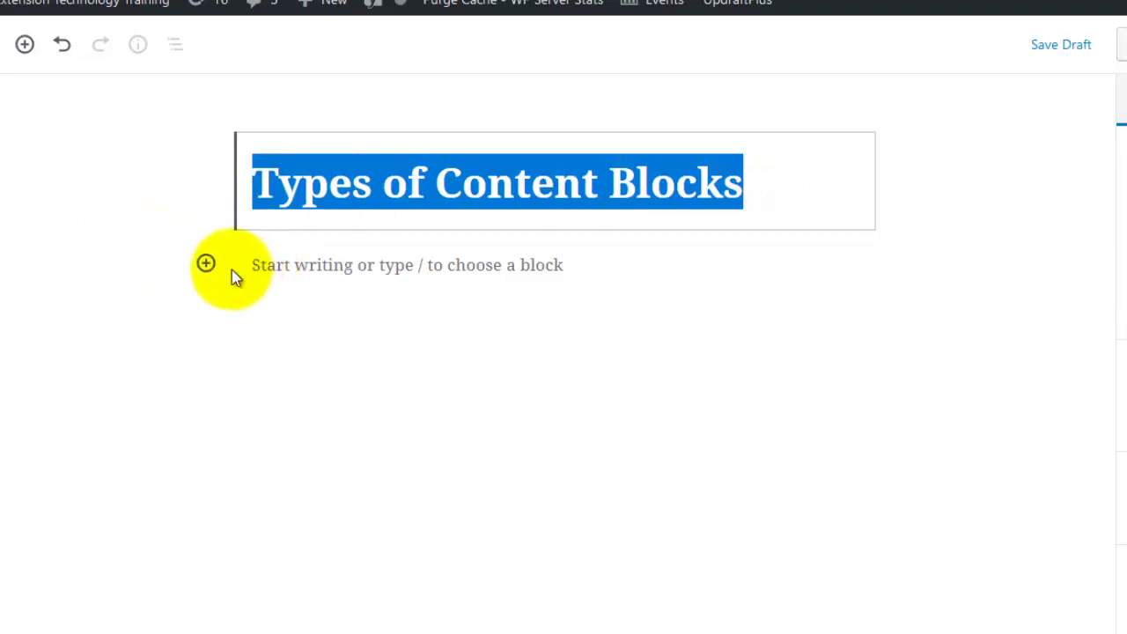
{"action": "left_click", "coordinate": [205, 268]}
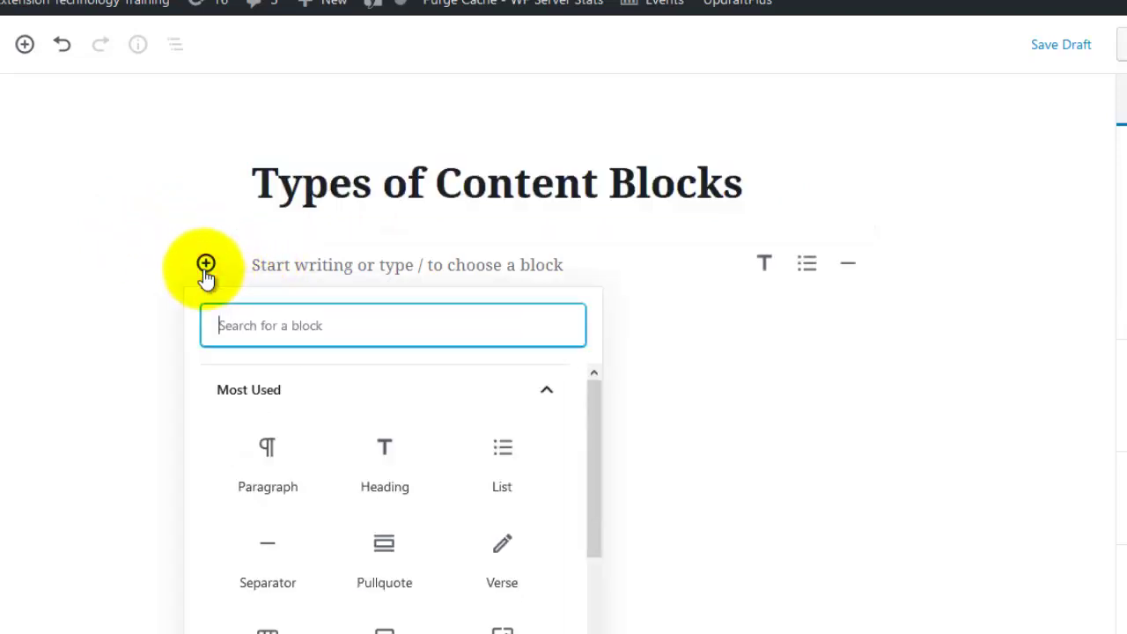
{"action": "left_click", "coordinate": [390, 454]}
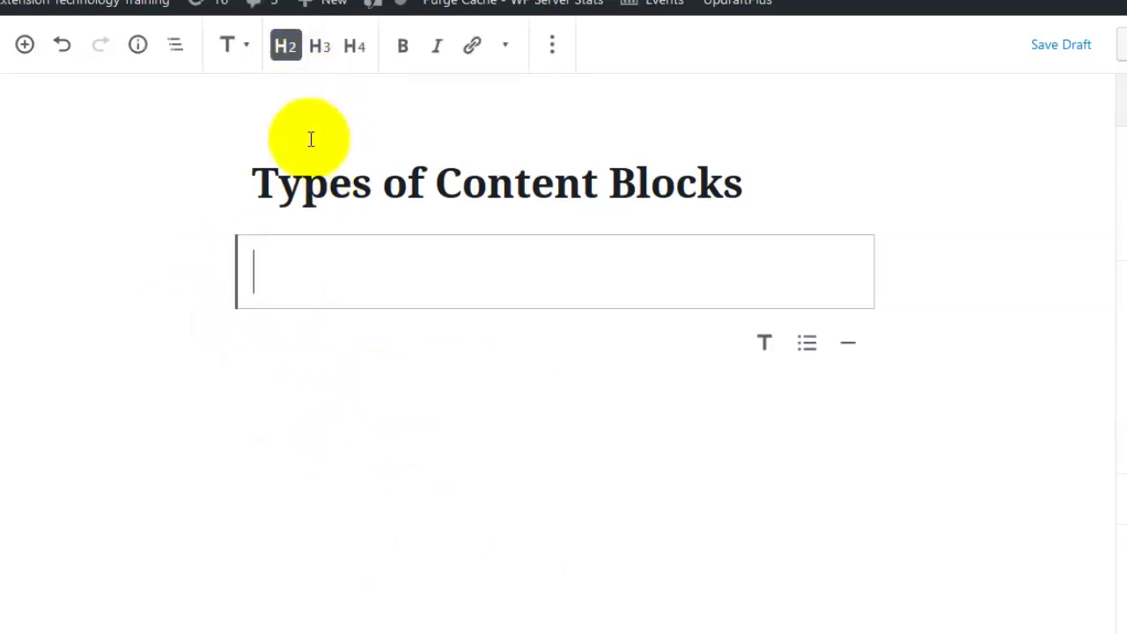
{"action": "key", "text": "ctrl+v"}
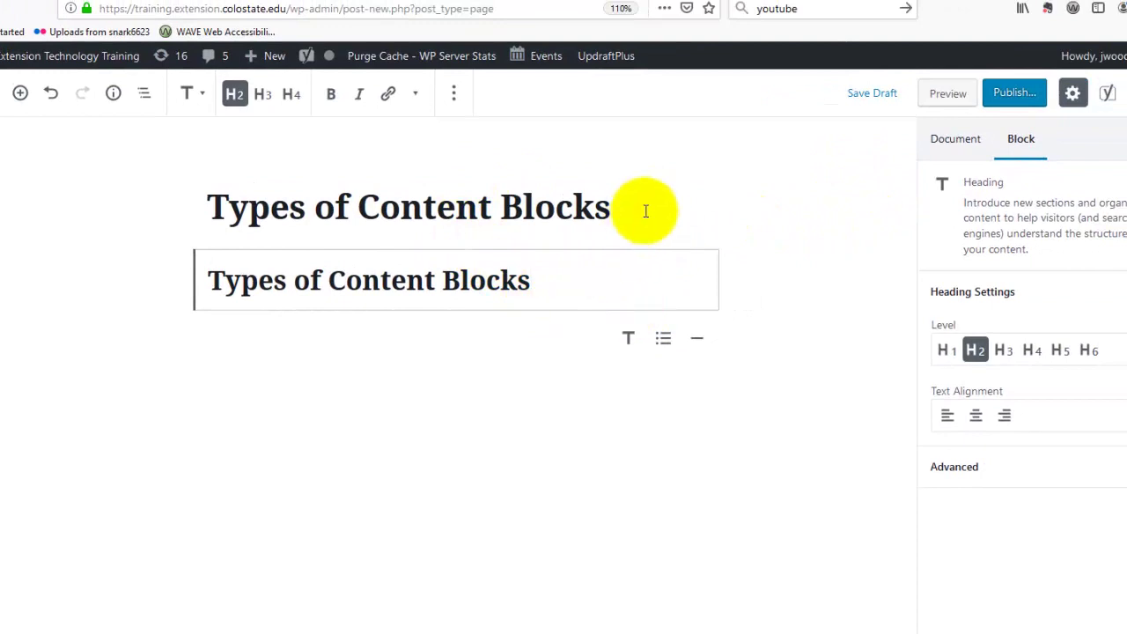
{"action": "left_click", "coordinate": [926, 95]}
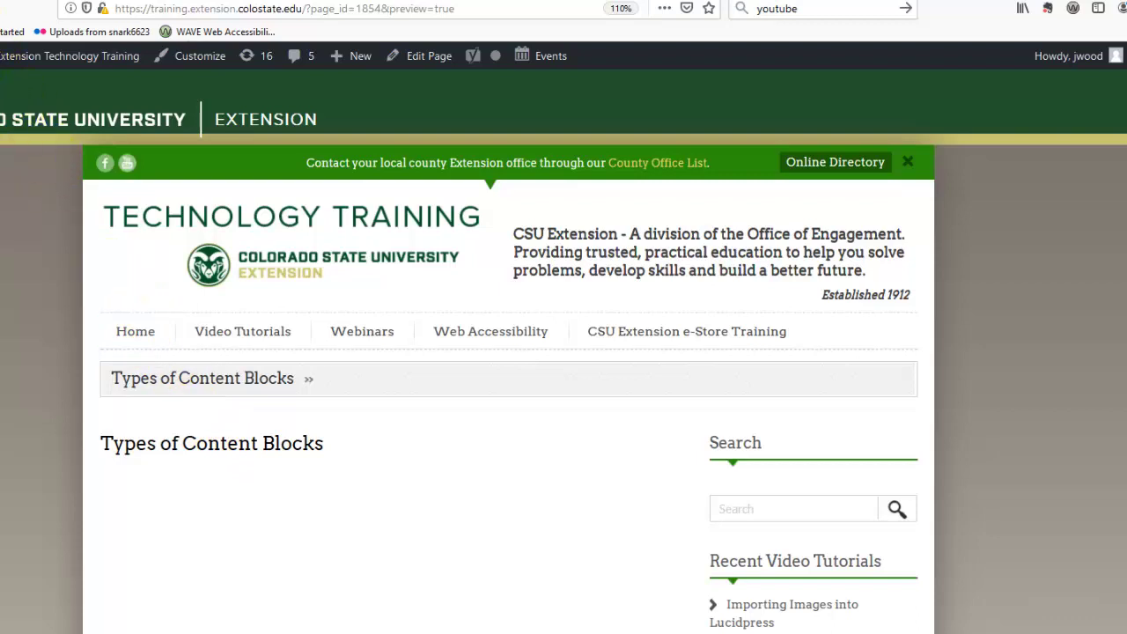
{"action": "key", "text": "ctrl+w"}
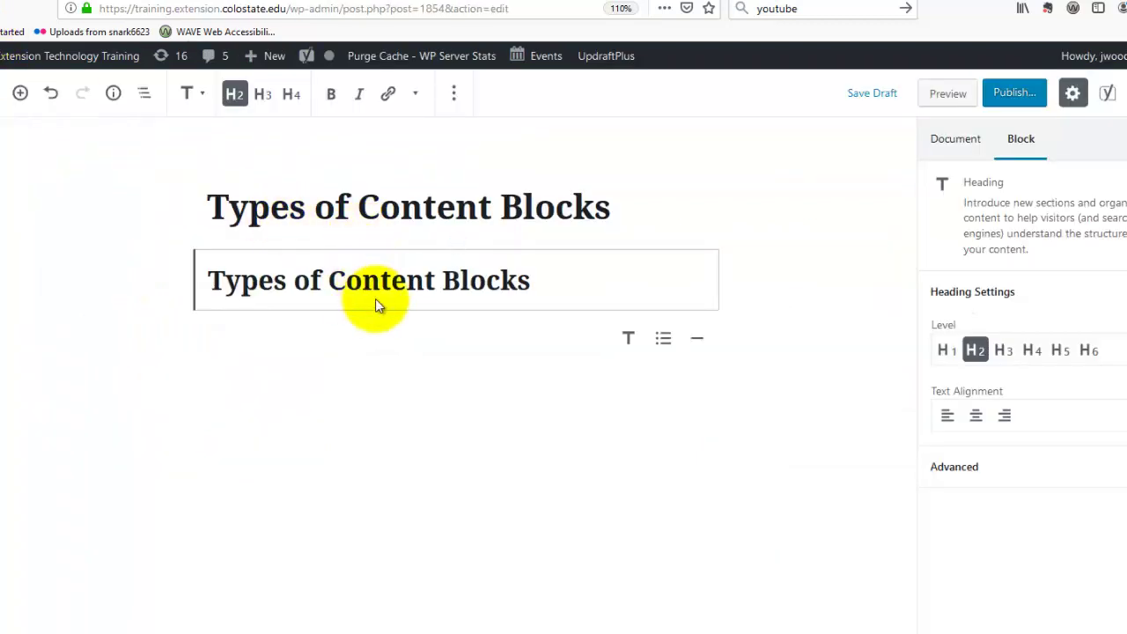
Publish the page and trim the trailing -3 from its permalink slug, leaving types-of-content-blocks.
{"action": "left_click", "coordinate": [1006, 97]}
{"action": "left_click", "coordinate": [1052, 93]}
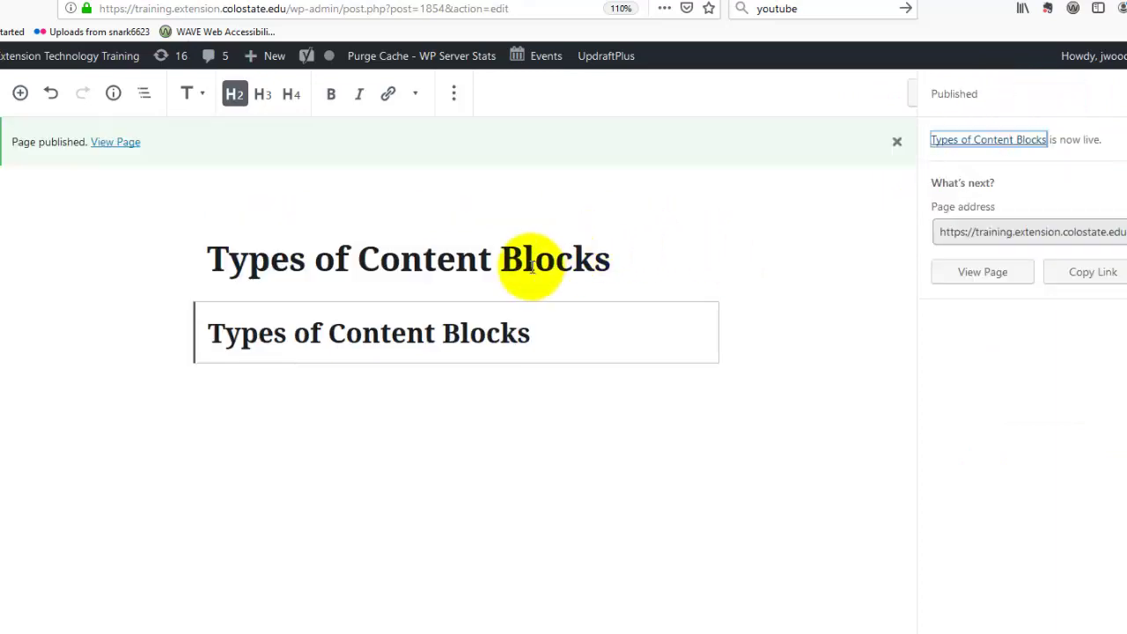
{"action": "left_click", "coordinate": [528, 258]}
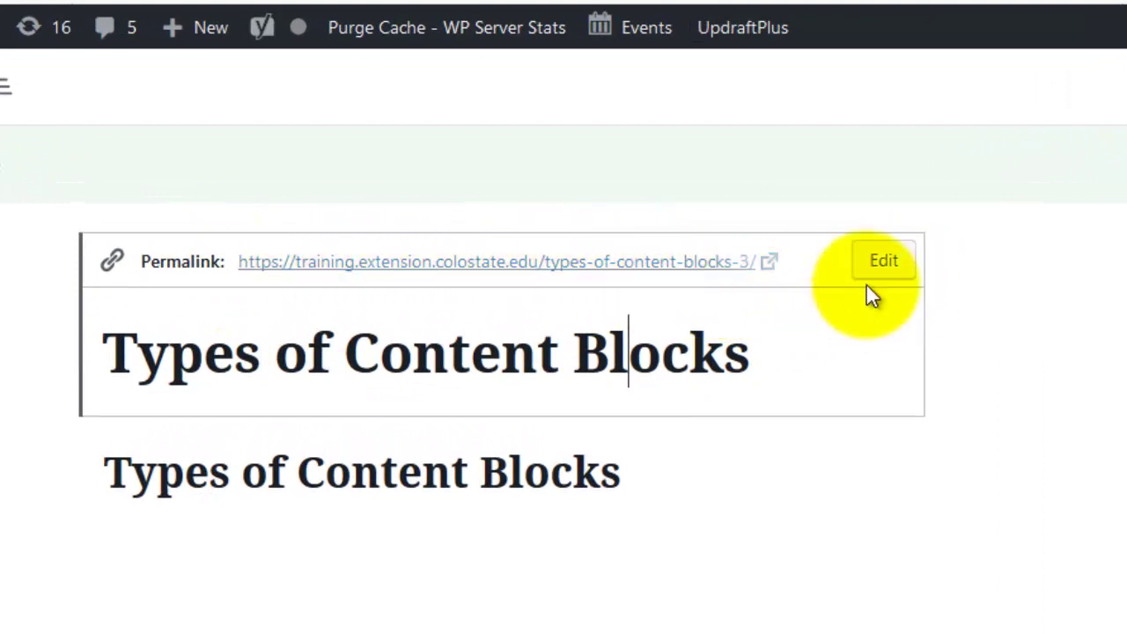
{"action": "left_click", "coordinate": [884, 262]}
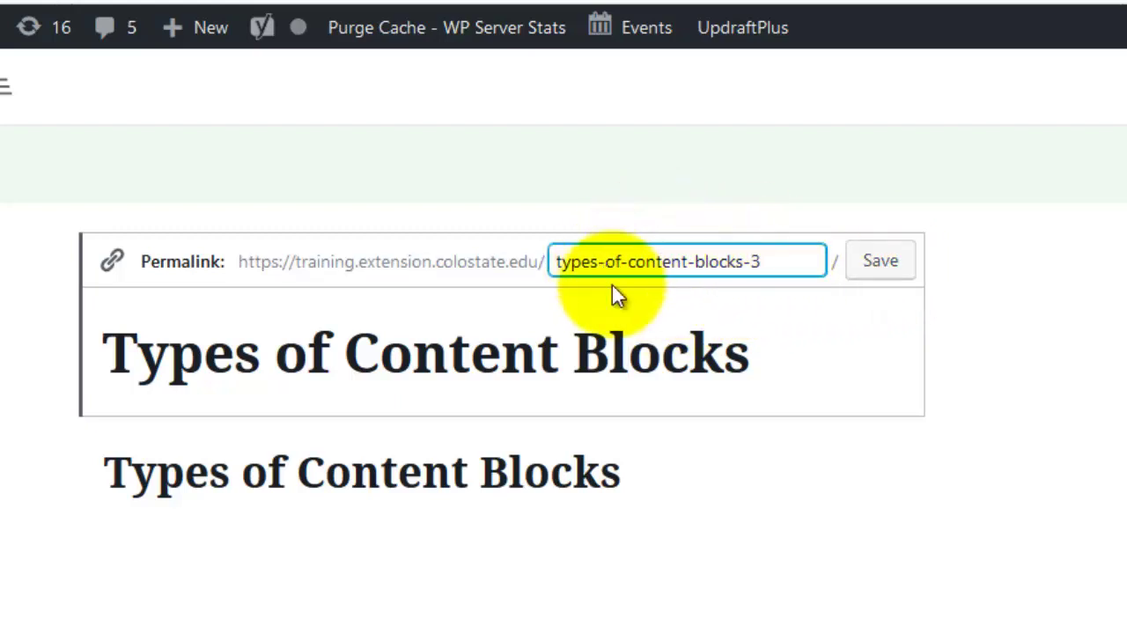
{"action": "key", "text": "BackSpace"}
{"action": "key", "text": "BackSpace"}
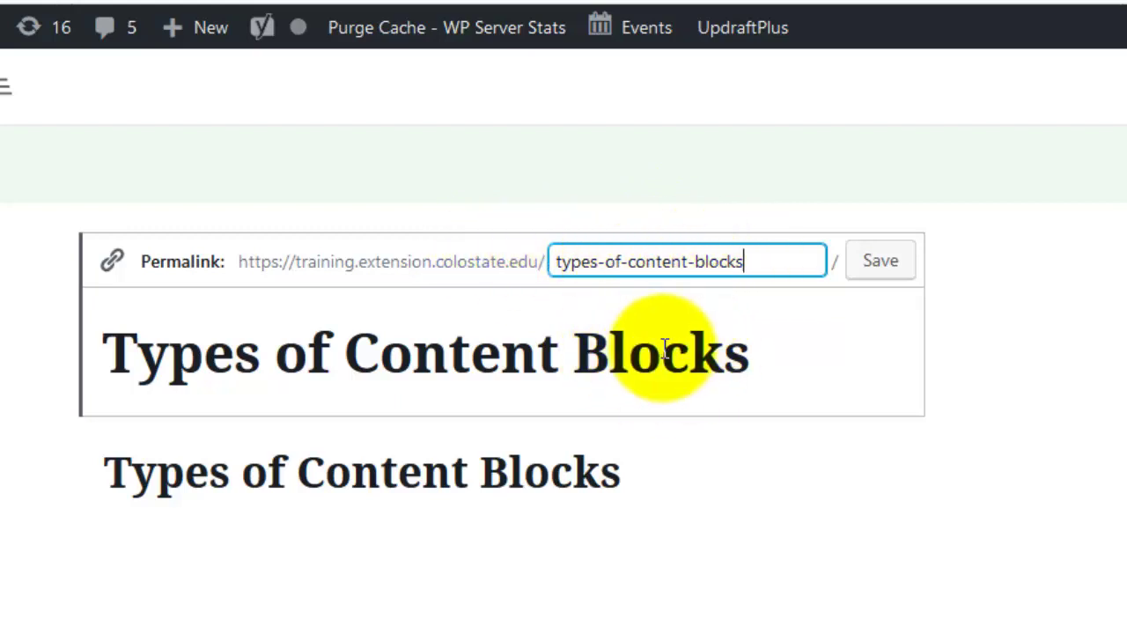
{"action": "mouse_move", "coordinate": [598, 570]}
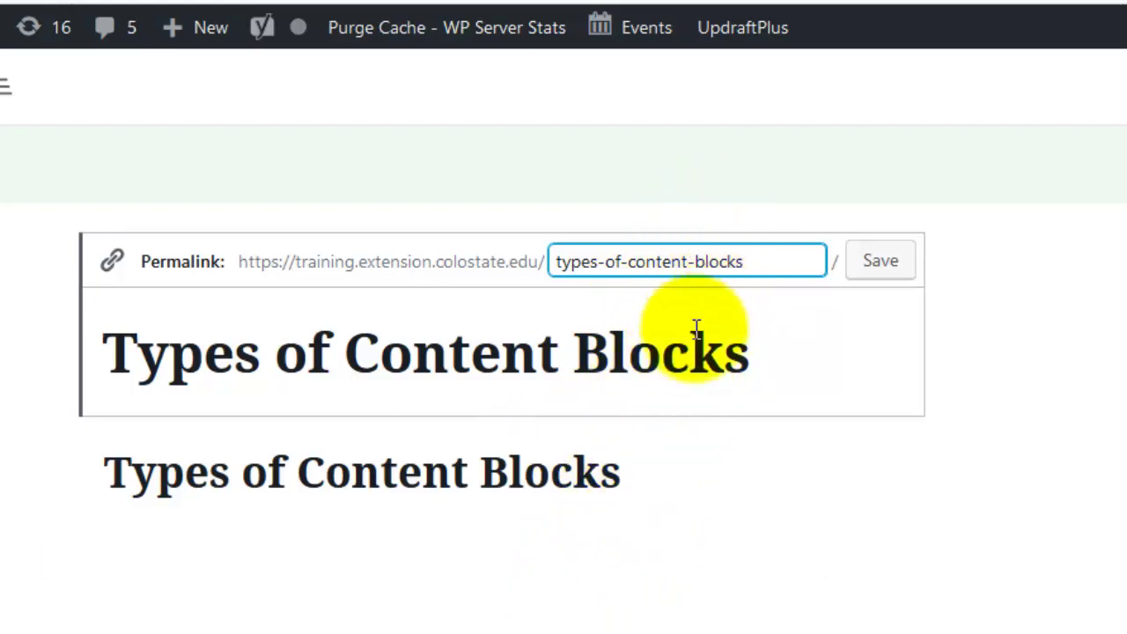
Write 'This is a paragraph block.' in the first paragraph and add an empty block after it.
{"action": "left_click", "coordinate": [650, 471]}
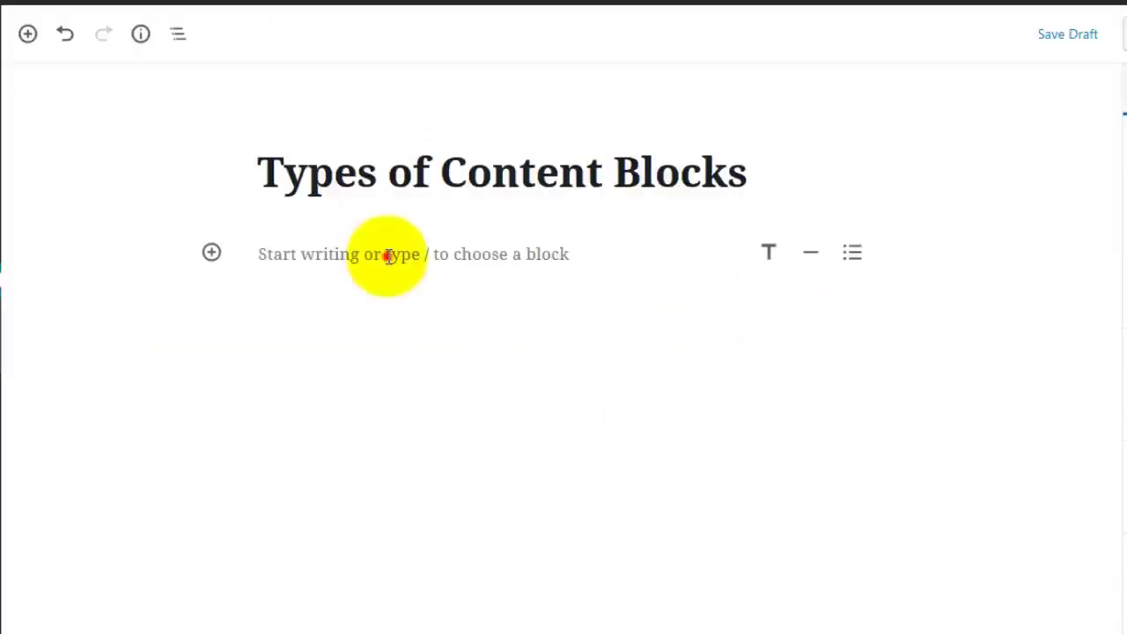
{"action": "left_click", "coordinate": [388, 256]}
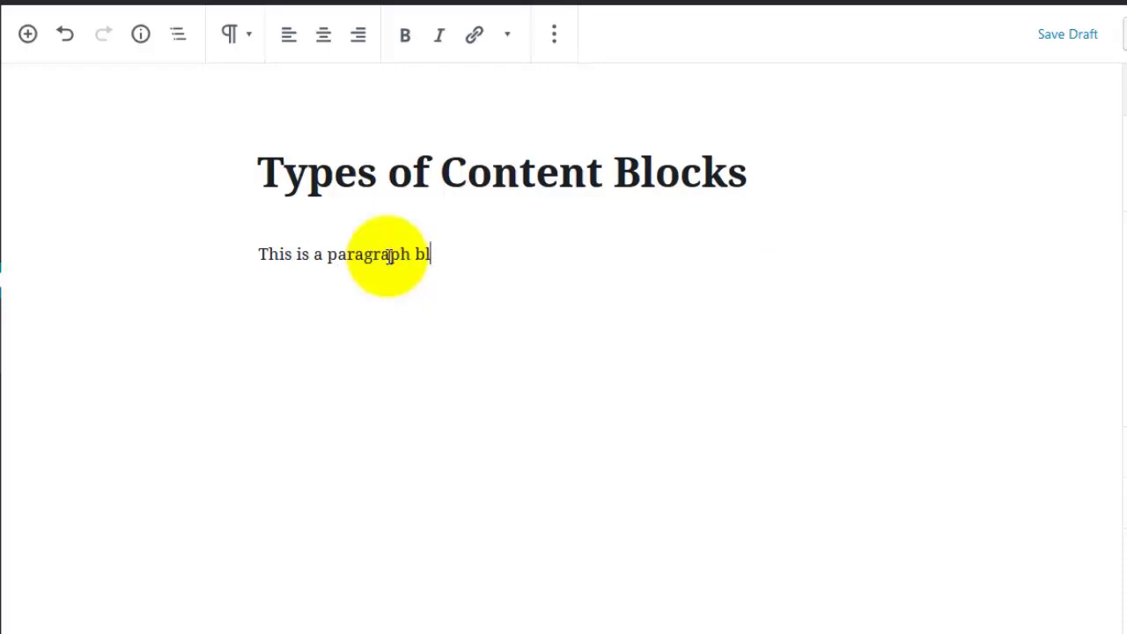
{"action": "type", "text": "ock."}
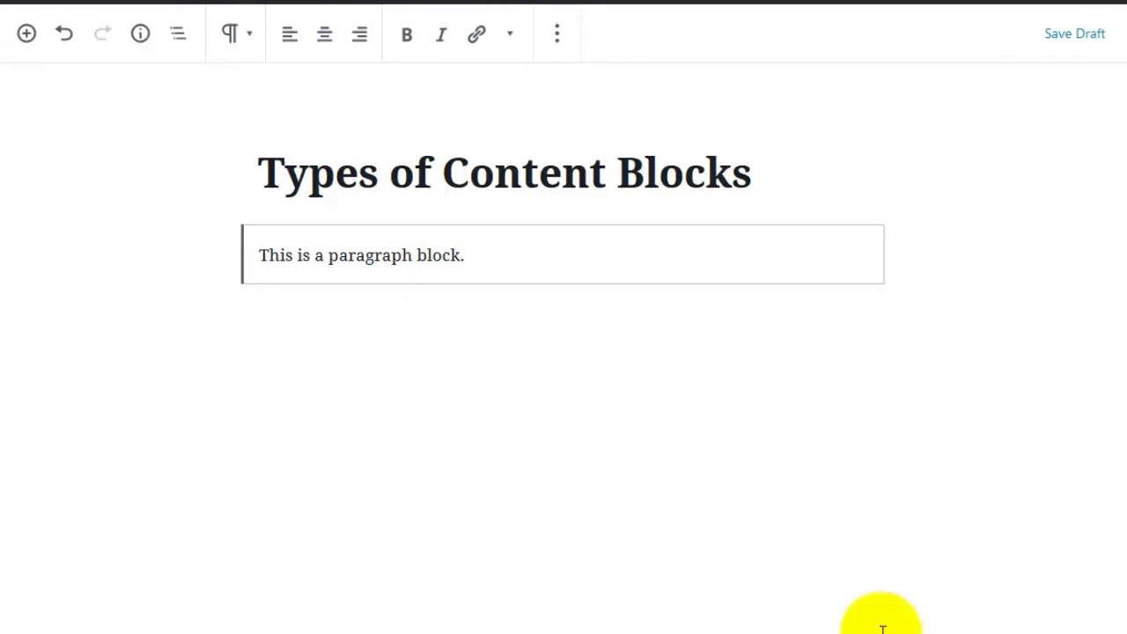
{"action": "left_click", "coordinate": [502, 250]}
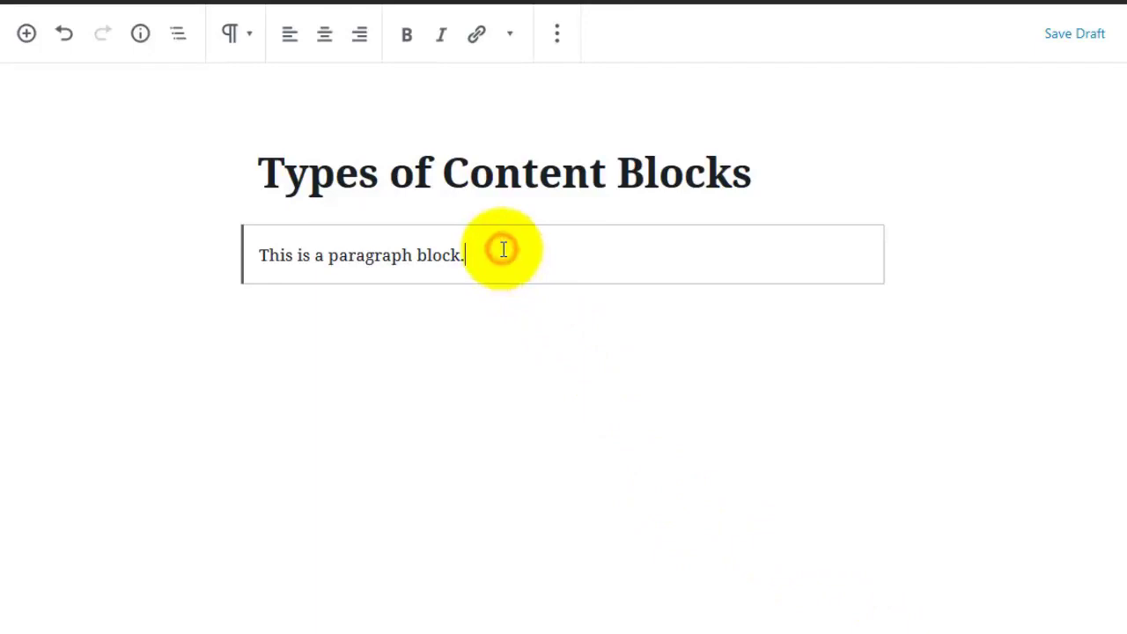
{"action": "key", "text": "Return"}
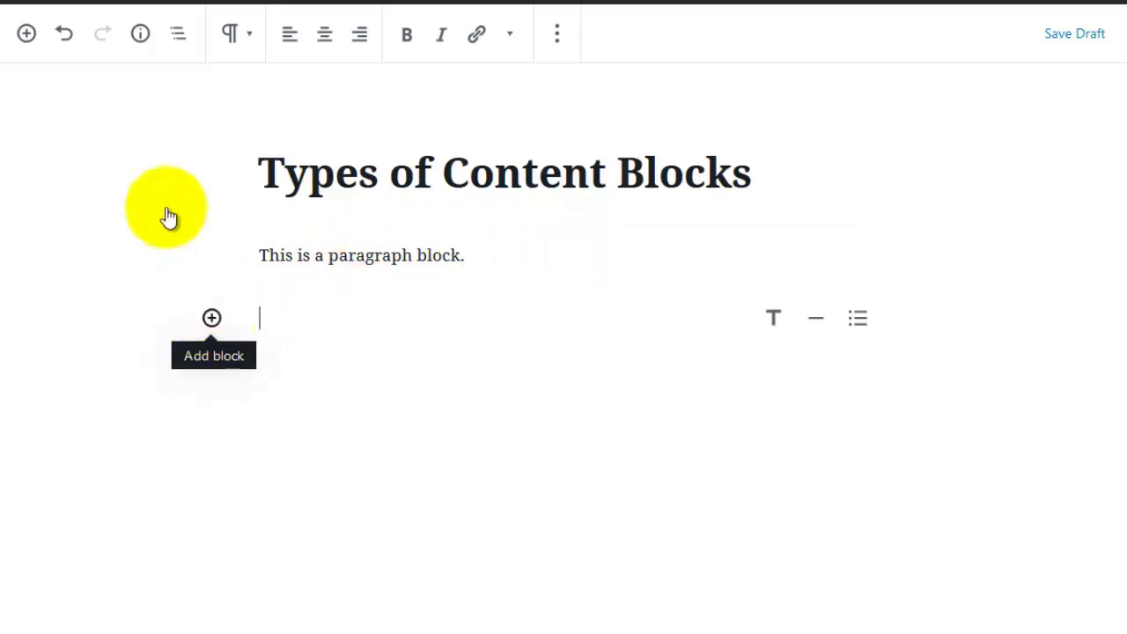
Insert an Image block and upload ss1.png from Desktop > block editor 2.
{"action": "left_click", "coordinate": [210, 319]}
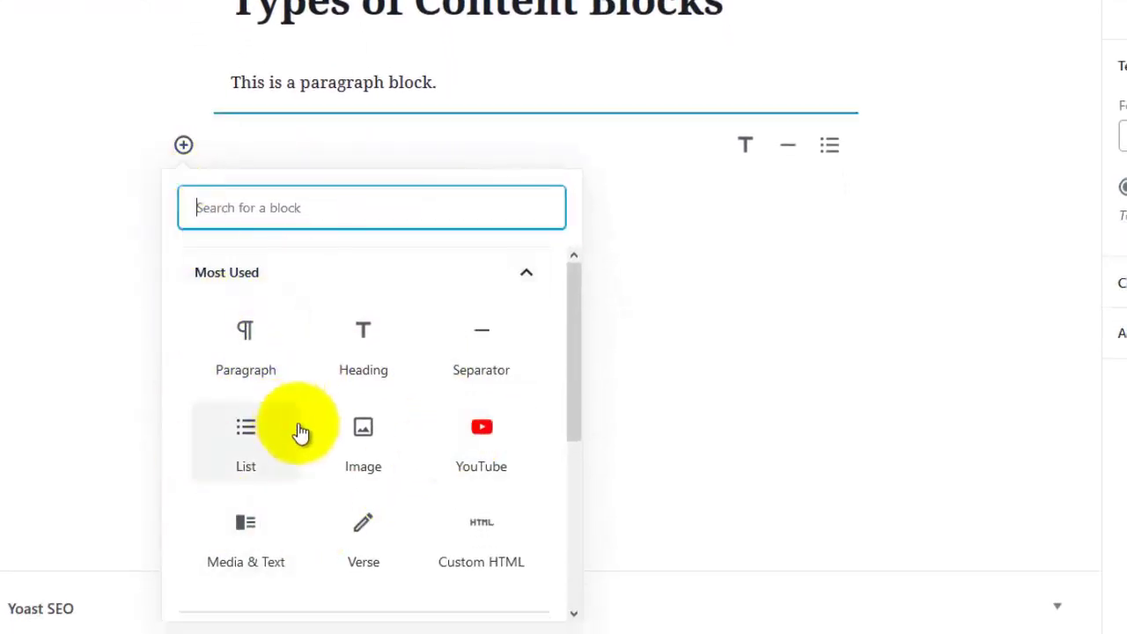
{"action": "left_click", "coordinate": [364, 436]}
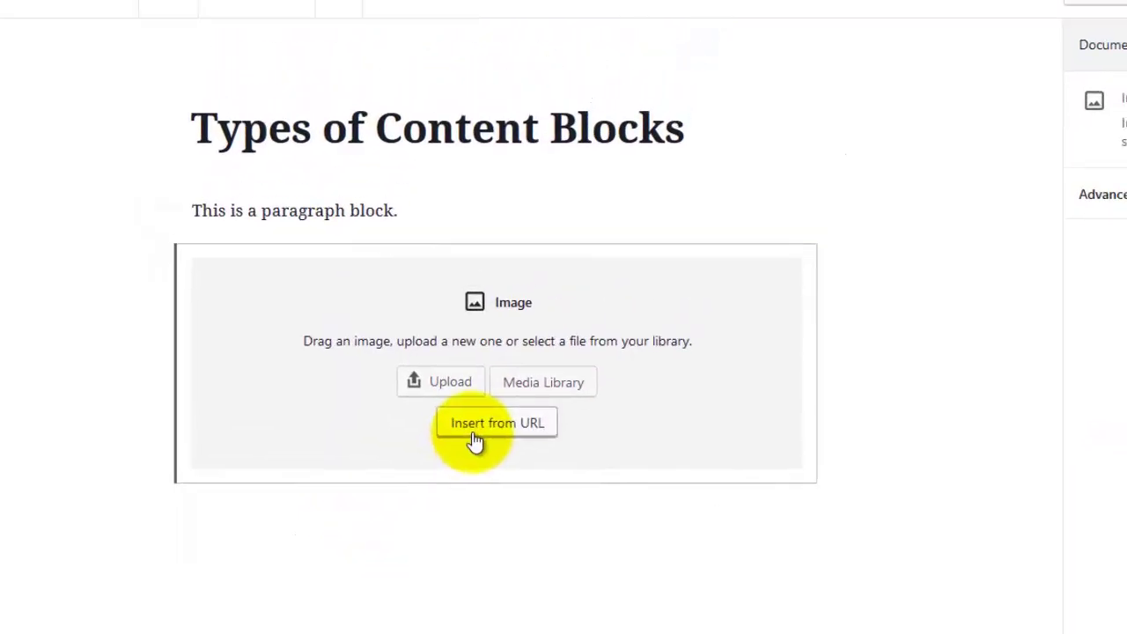
{"action": "left_click", "coordinate": [446, 385]}
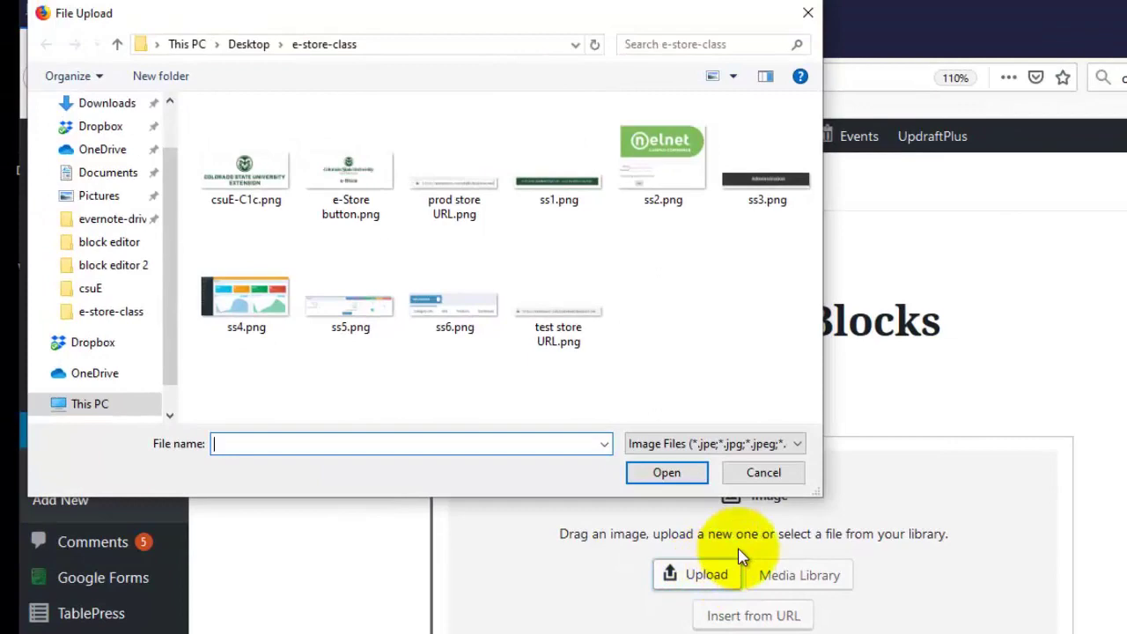
{"action": "left_click", "coordinate": [250, 46]}
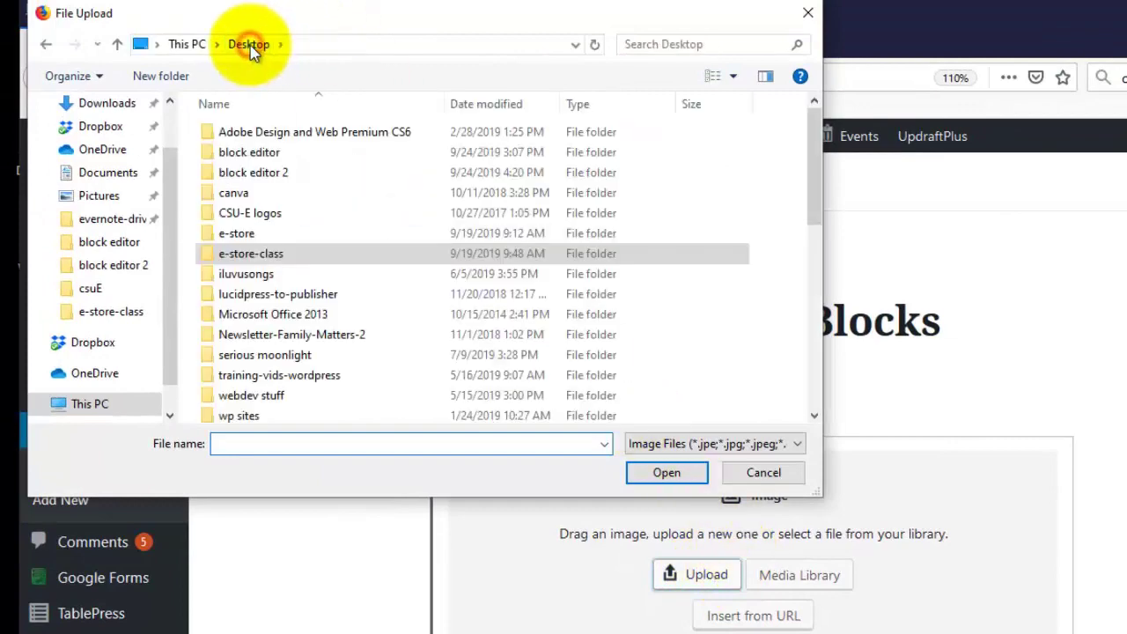
{"action": "double_click", "coordinate": [241, 173]}
{"action": "double_click", "coordinate": [240, 176]}
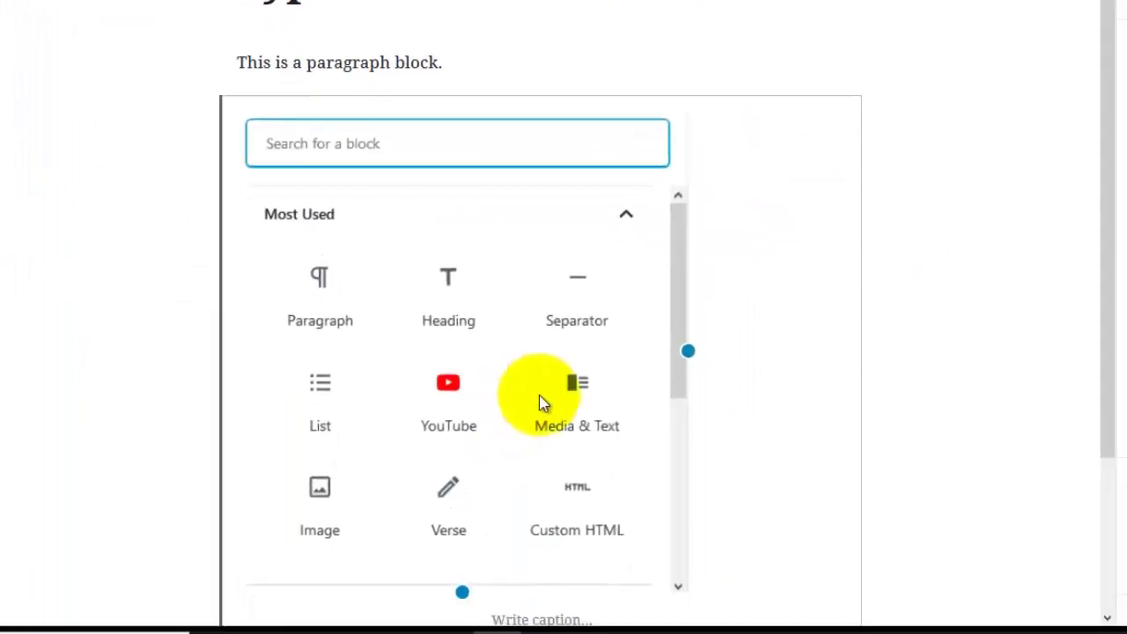
Delete the image block and add an empty line below the paragraph.
{"action": "left_click", "coordinate": [941, 287]}
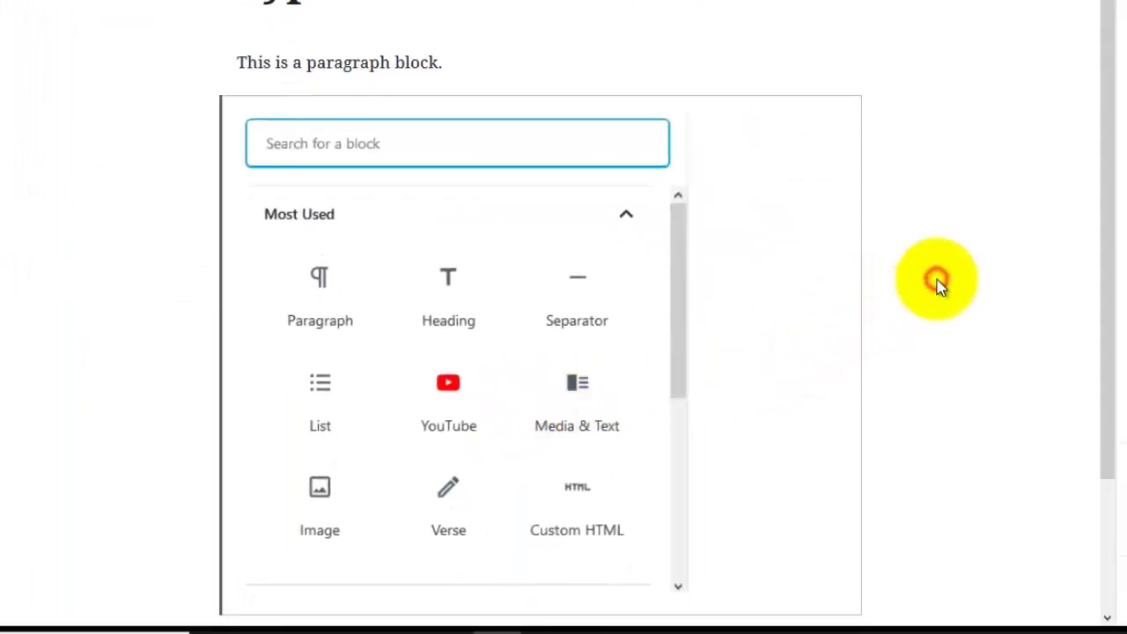
{"action": "scroll", "coordinate": [940, 286], "scroll_direction": "down", "scroll_amount": 2}
{"action": "scroll", "coordinate": [549, 239], "scroll_direction": "up", "scroll_amount": 2}
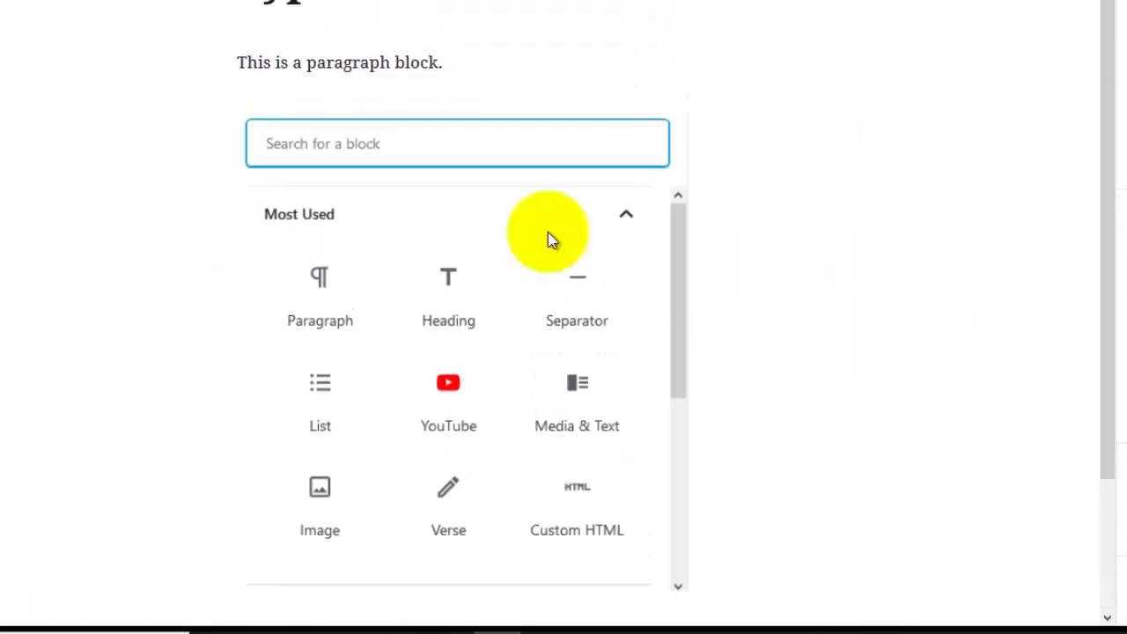
{"action": "left_click", "coordinate": [344, 196]}
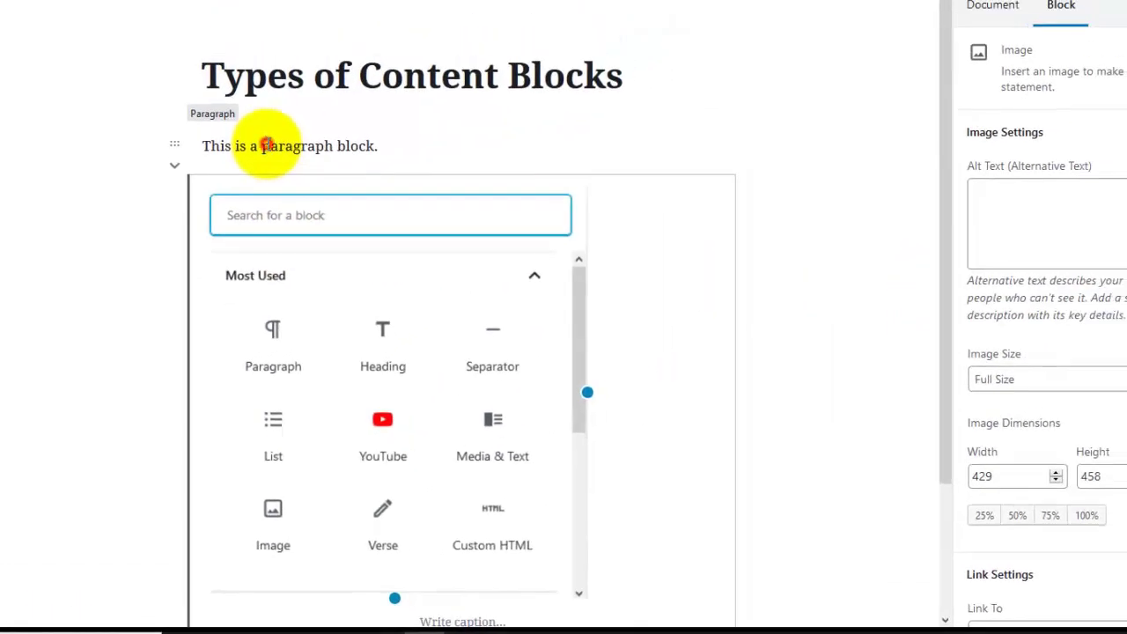
{"action": "left_click", "coordinate": [266, 146]}
{"action": "left_click", "coordinate": [338, 327]}
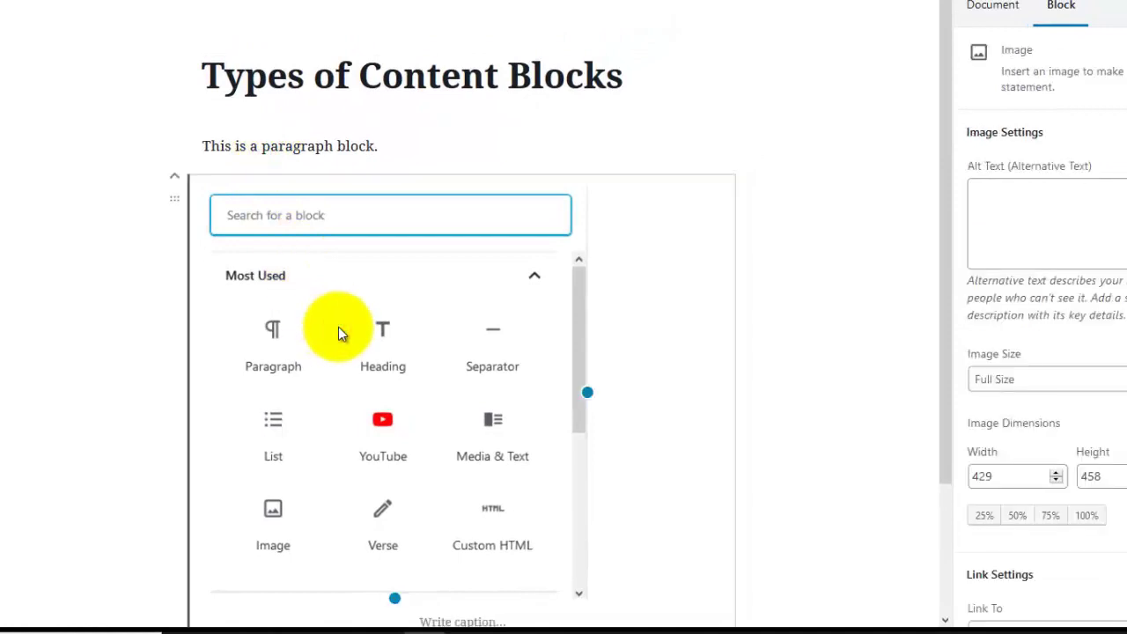
{"action": "key", "text": "BackSpace"}
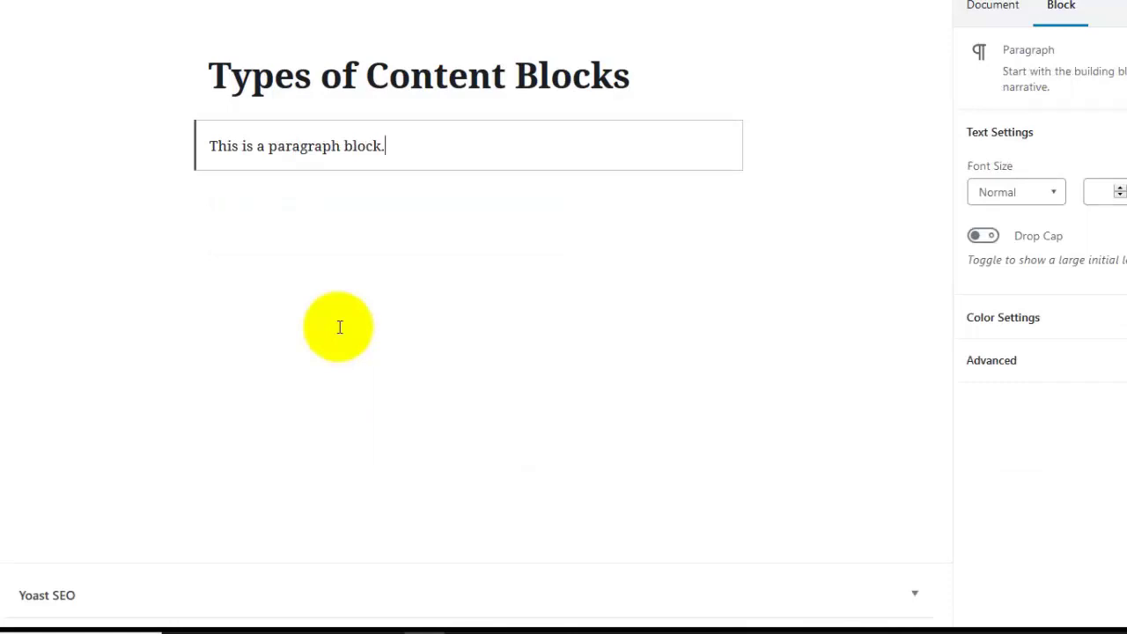
{"action": "key", "text": "Return"}
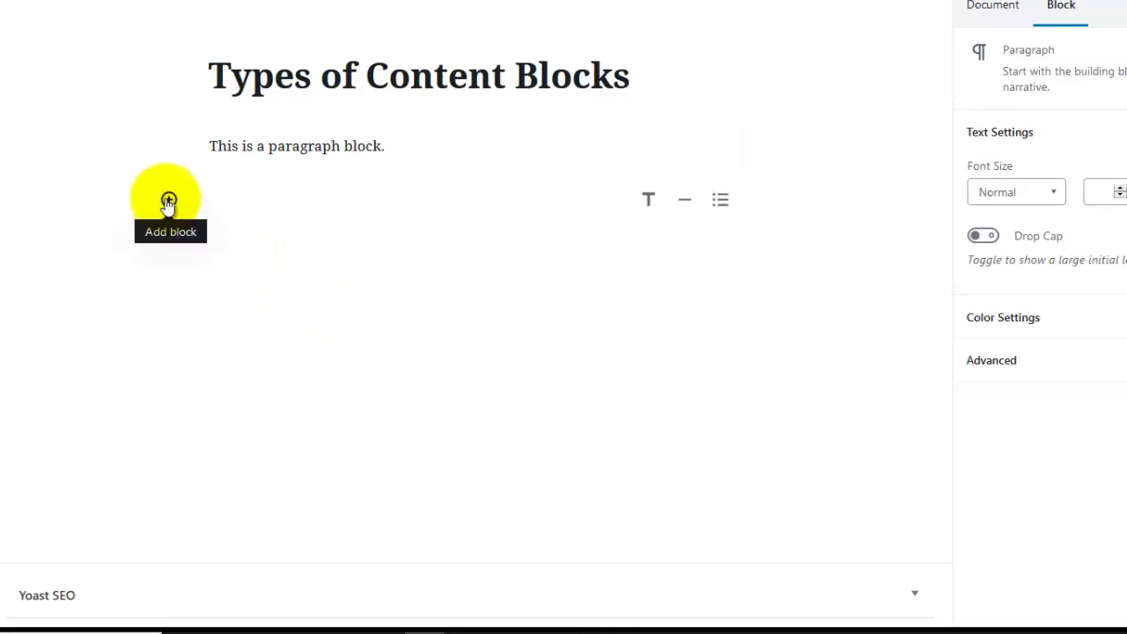
Insert a Media & Text block from the Most Used blocks.
{"action": "left_click", "coordinate": [169, 202]}
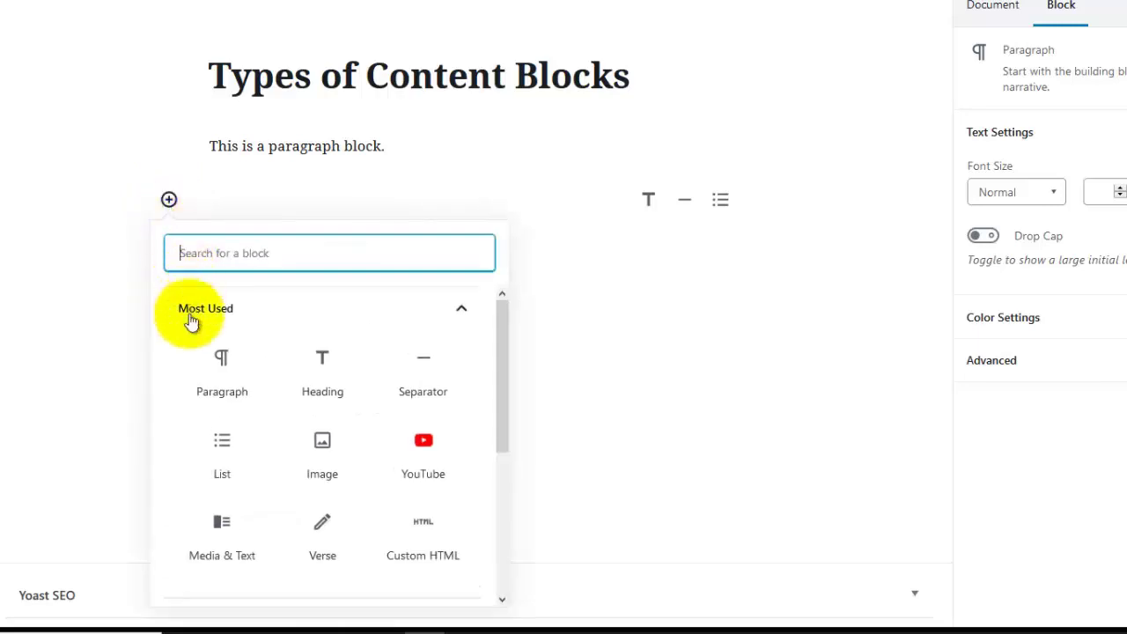
{"action": "left_click", "coordinate": [229, 535]}
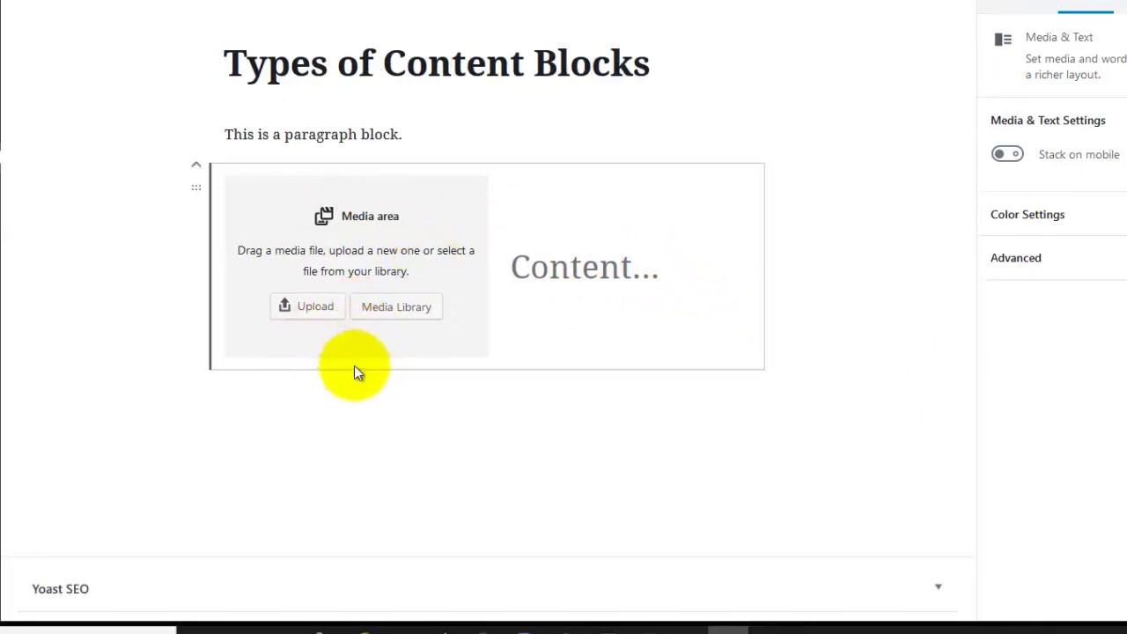
Place ss1.png from the Media Library and paste 'This is a text and media content block.' beside it.
{"action": "left_click", "coordinate": [414, 315]}
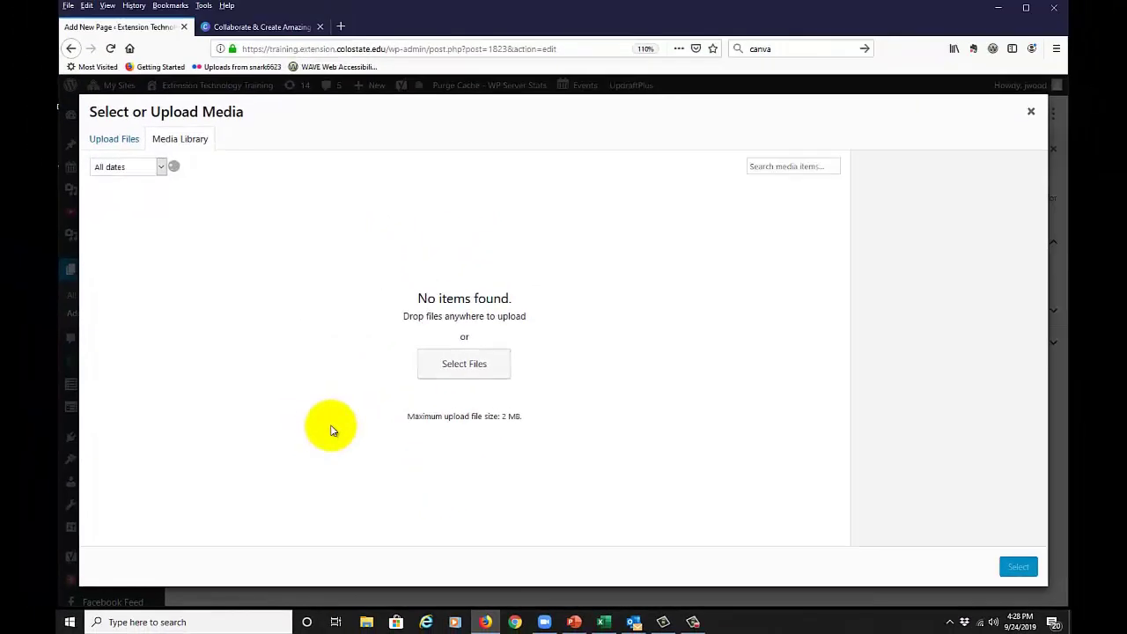
{"action": "left_click", "coordinate": [134, 233]}
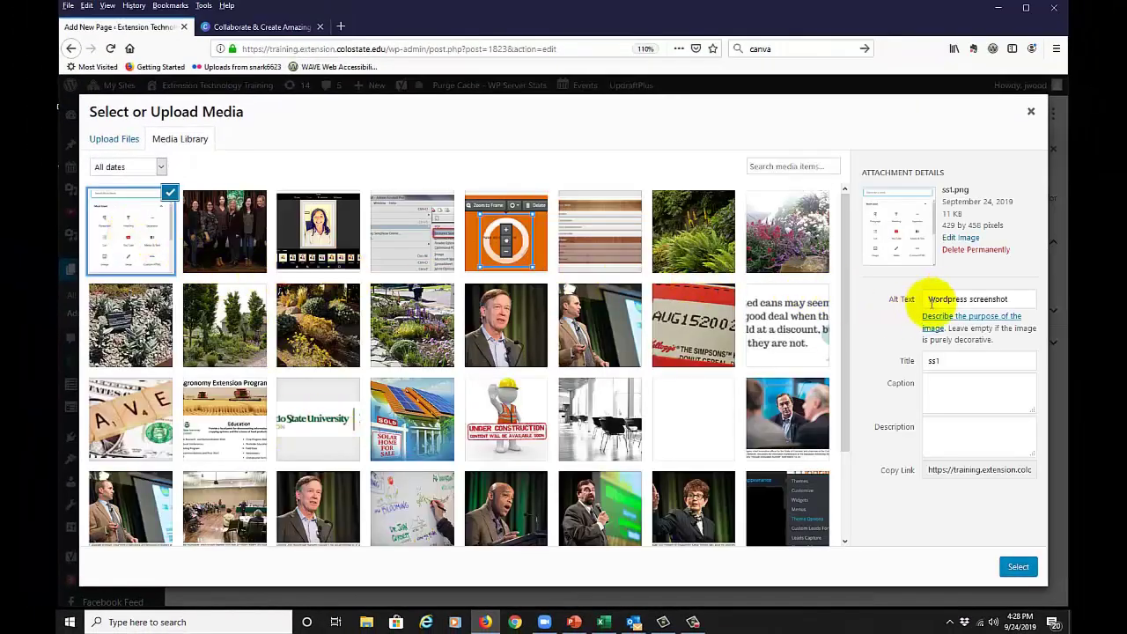
{"action": "left_click", "coordinate": [1017, 566]}
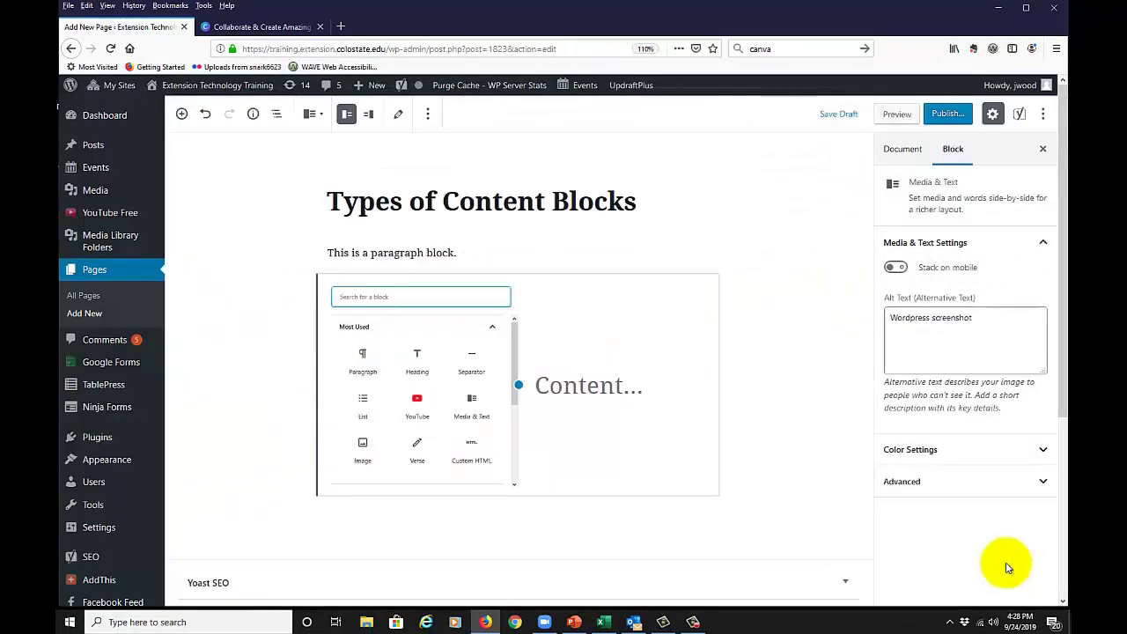
{"action": "left_click", "coordinate": [601, 388]}
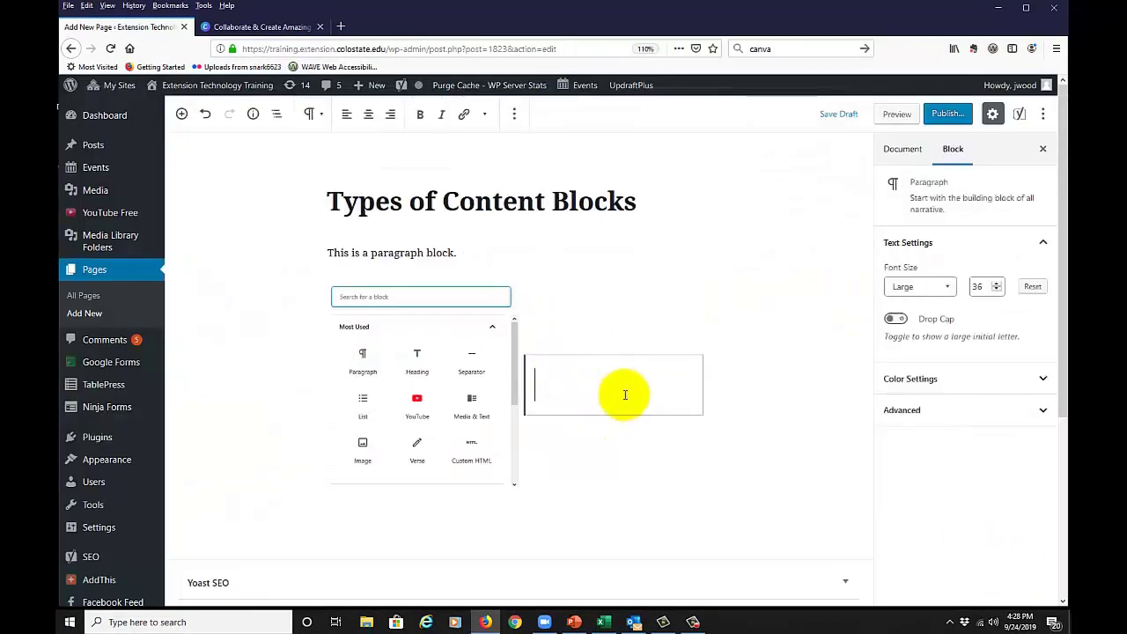
{"action": "type", "text": "This is a text and media content block."}
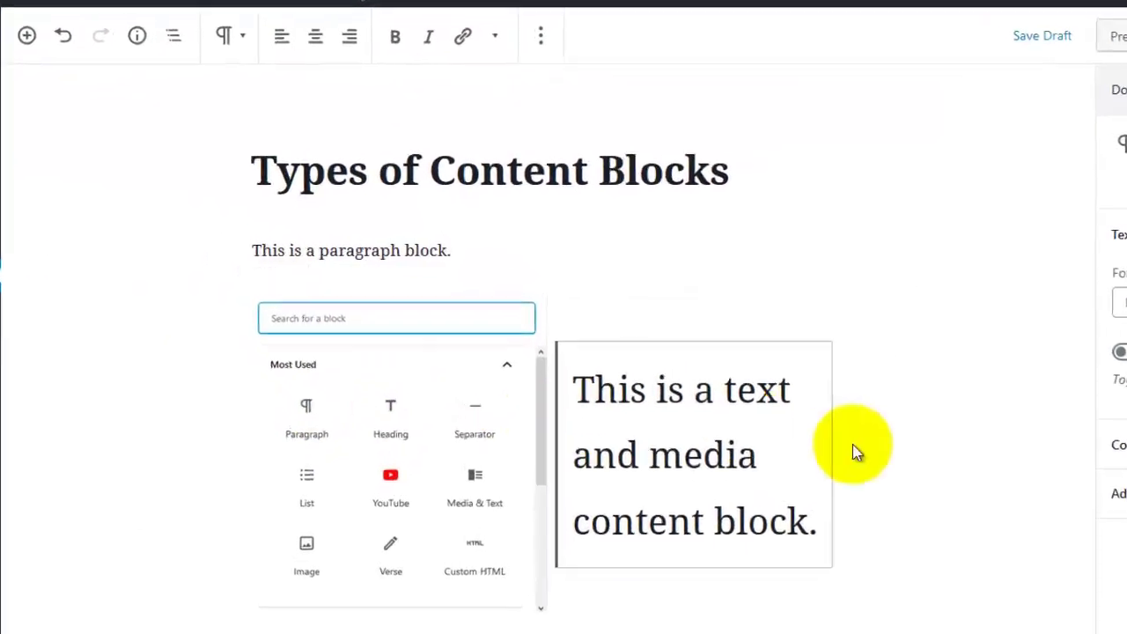
{"action": "left_click", "coordinate": [422, 461]}
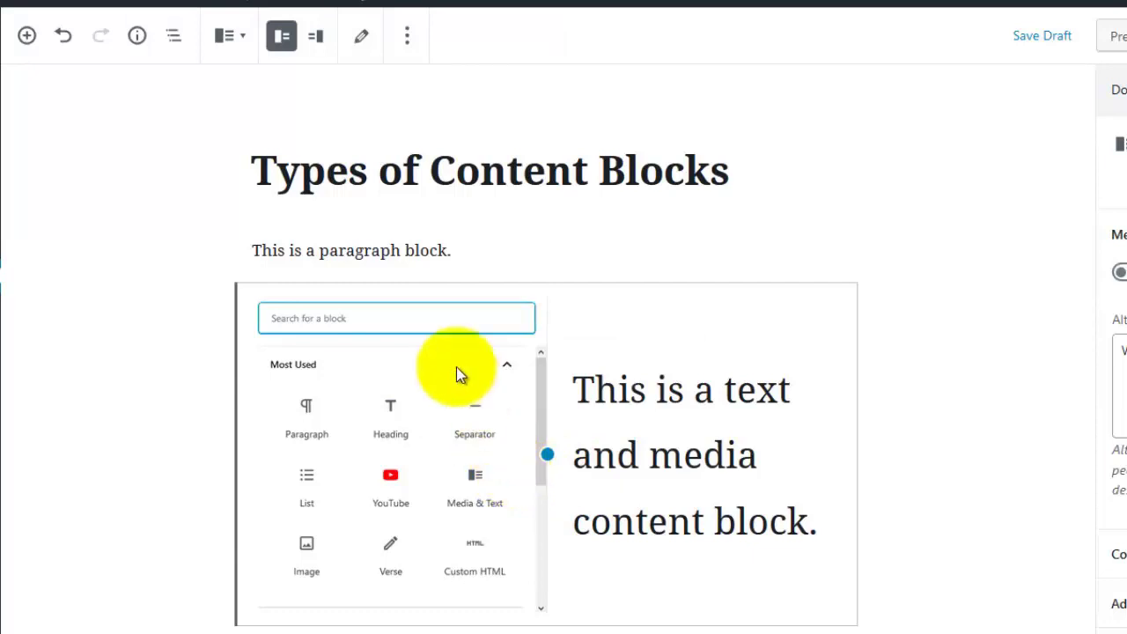
{"action": "left_click", "coordinate": [315, 38]}
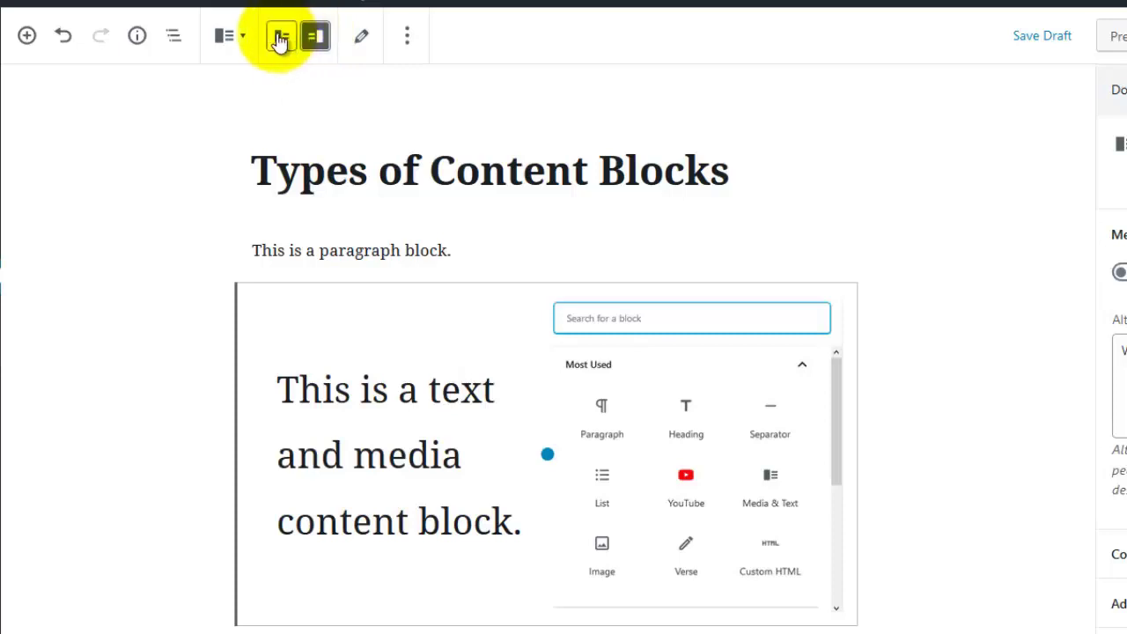
{"action": "left_click", "coordinate": [280, 40]}
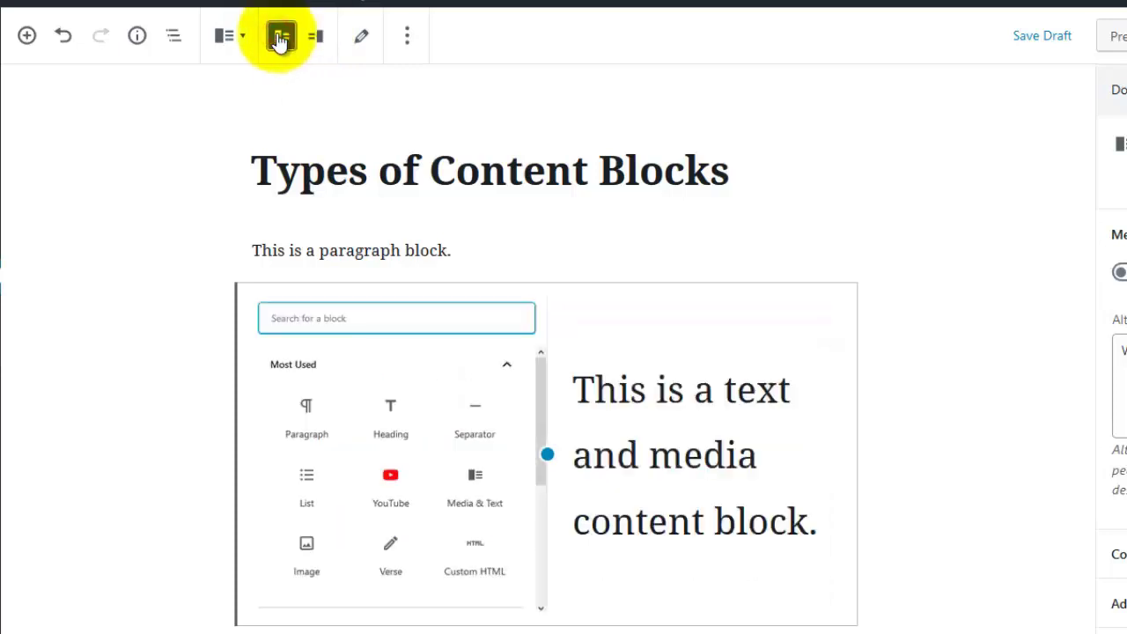
{"action": "left_click", "coordinate": [634, 472]}
{"action": "left_click", "coordinate": [466, 440]}
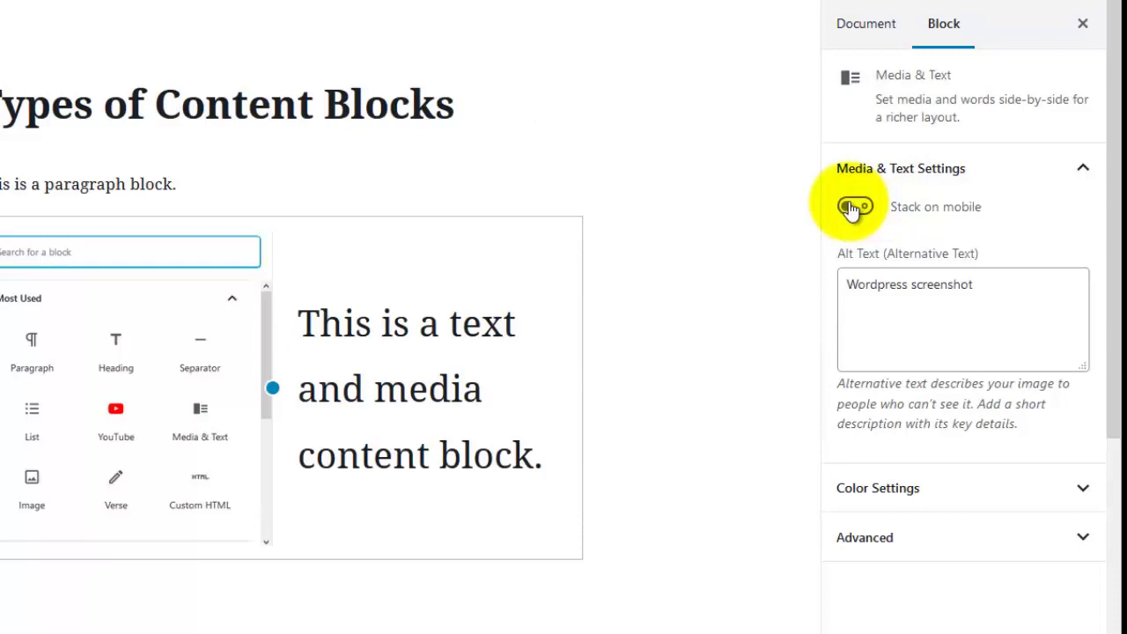
{"action": "left_click", "coordinate": [396, 390]}
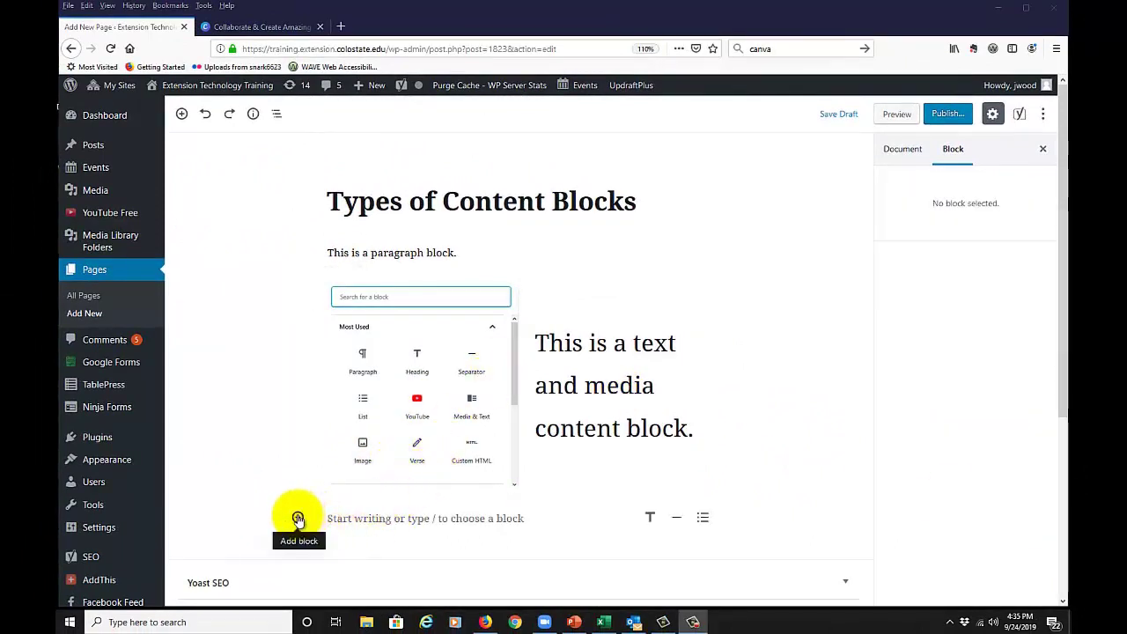
Insert an empty Gallery block from the inserter beneath the Media & Text block.
{"action": "left_click", "coordinate": [298, 517]}
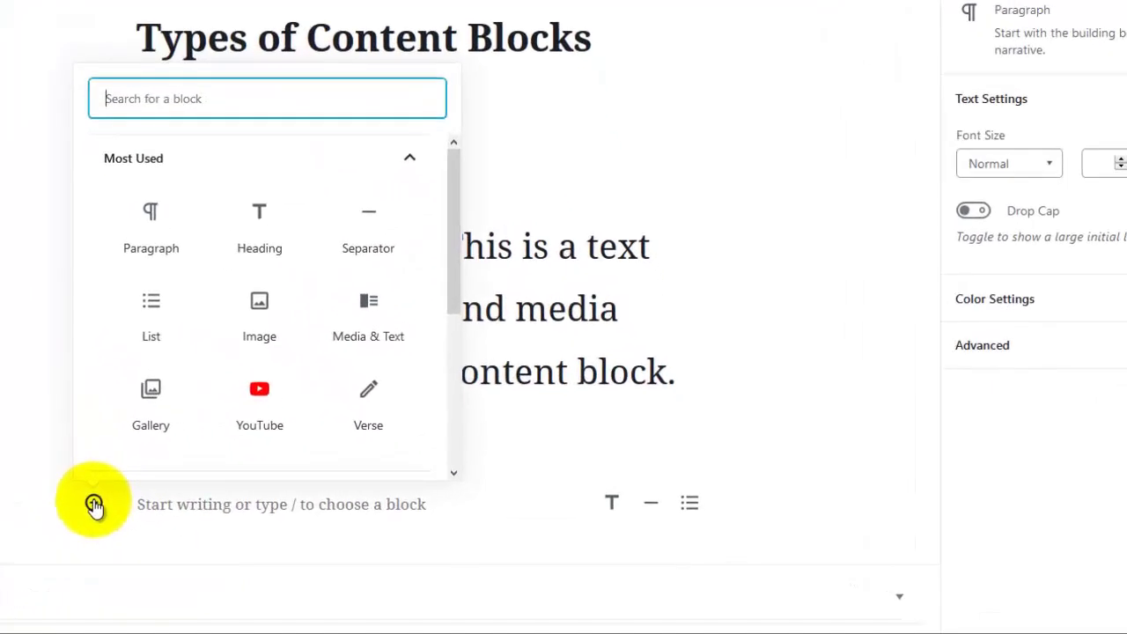
{"action": "left_click", "coordinate": [151, 392]}
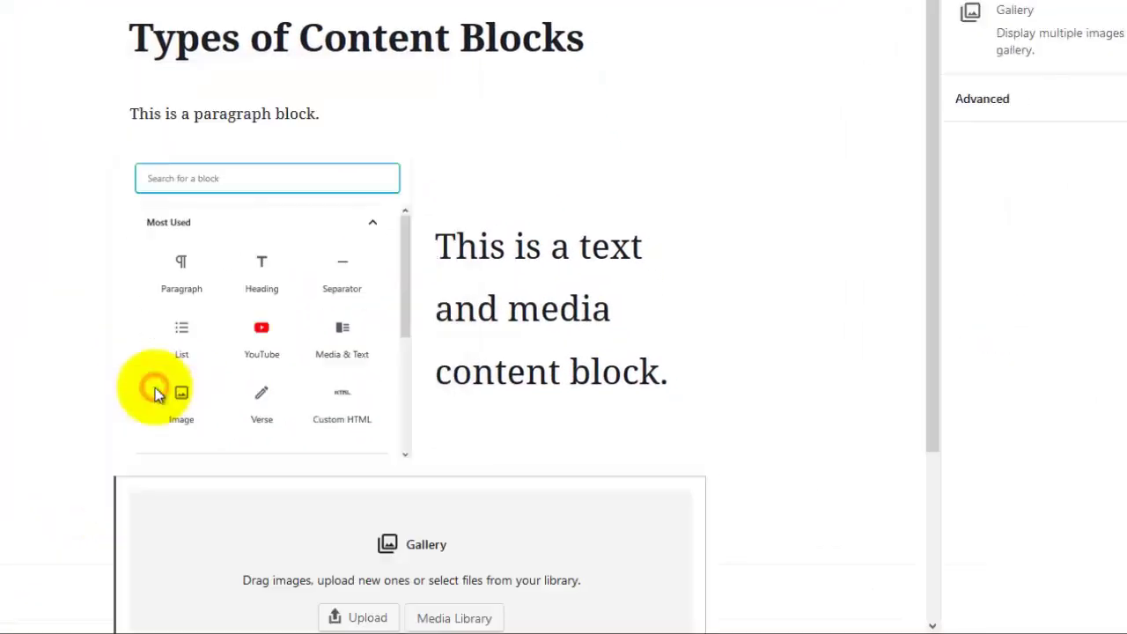
{"action": "scroll", "coordinate": [122, 440], "scroll_direction": "down", "scroll_amount": 2}
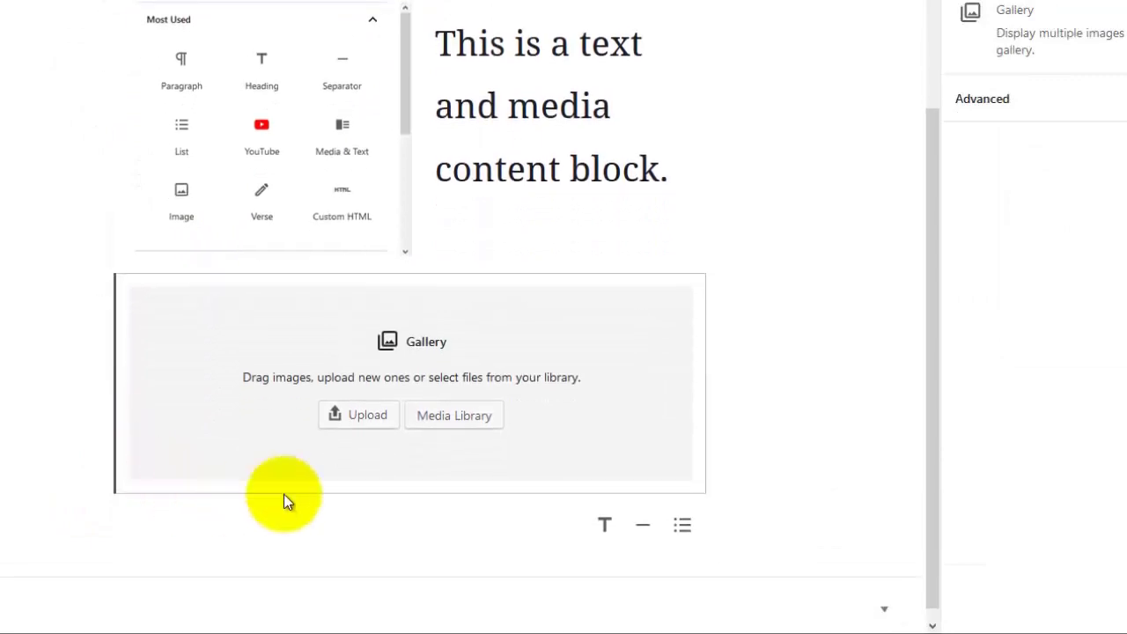
Select six event photos from the media library and insert them as a 3-column gallery.
{"action": "left_click", "coordinate": [457, 414]}
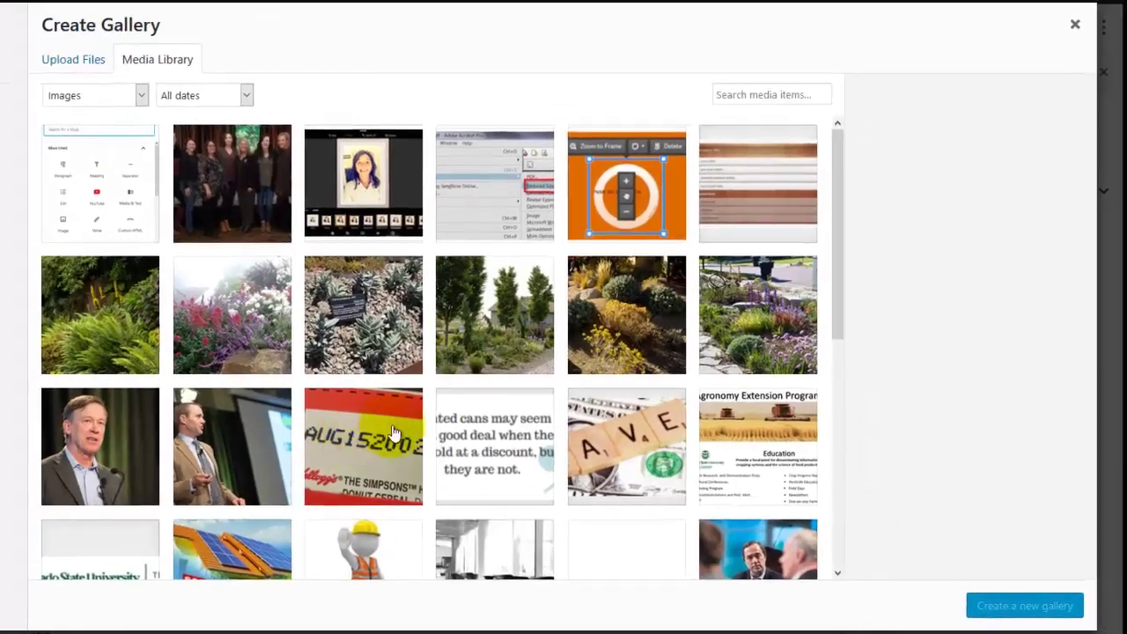
{"action": "scroll", "coordinate": [401, 431], "scroll_direction": "down", "scroll_amount": 1}
{"action": "scroll", "coordinate": [400, 432], "scroll_direction": "down", "scroll_amount": 4}
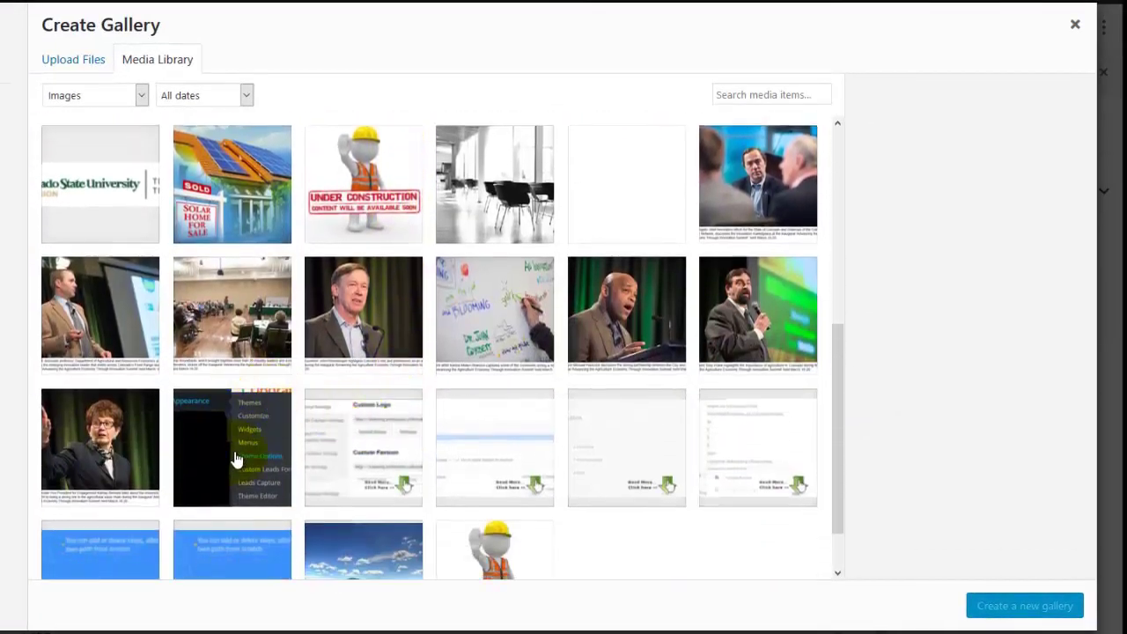
{"action": "left_click", "coordinate": [753, 183]}
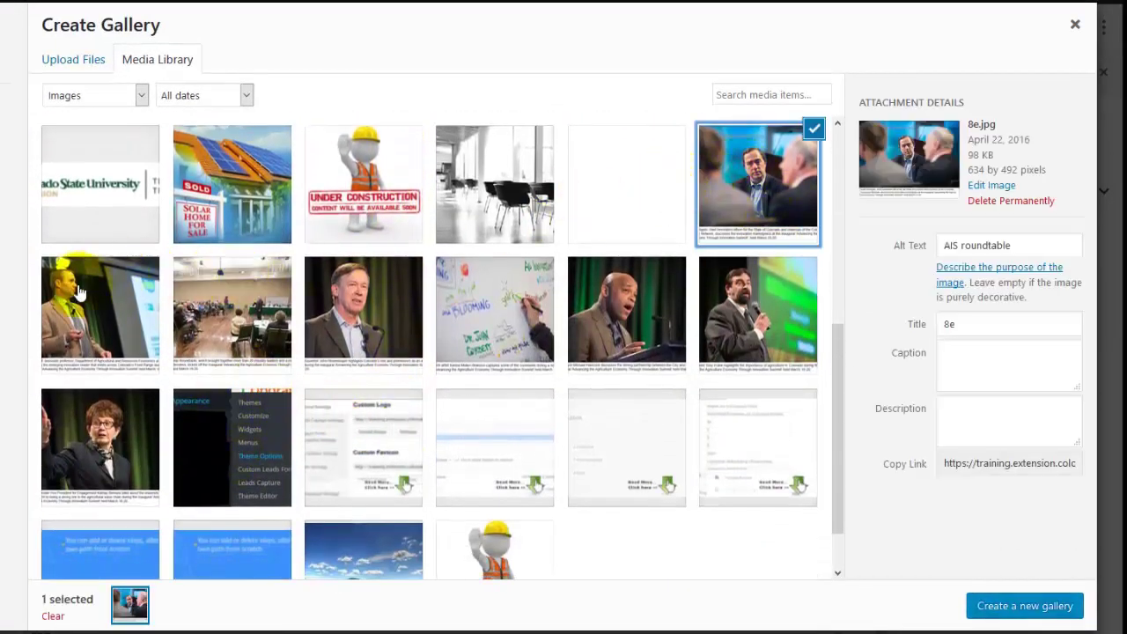
{"action": "left_click", "coordinate": [78, 295]}
{"action": "left_click", "coordinate": [211, 292]}
{"action": "left_click", "coordinate": [356, 308]}
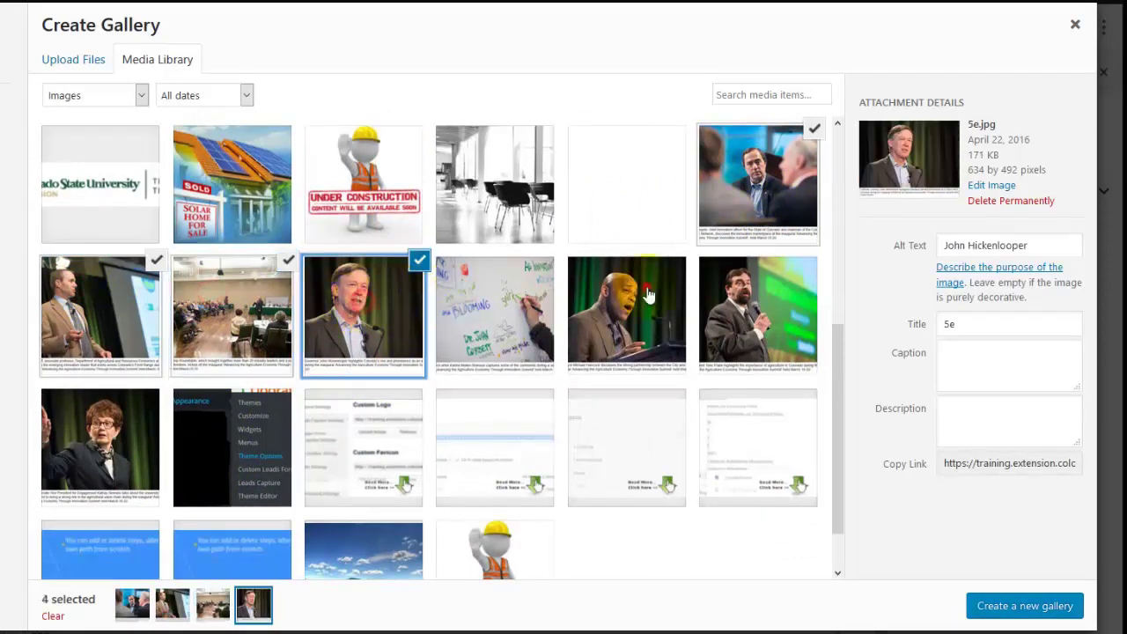
{"action": "left_click", "coordinate": [647, 295]}
{"action": "left_click", "coordinate": [765, 300]}
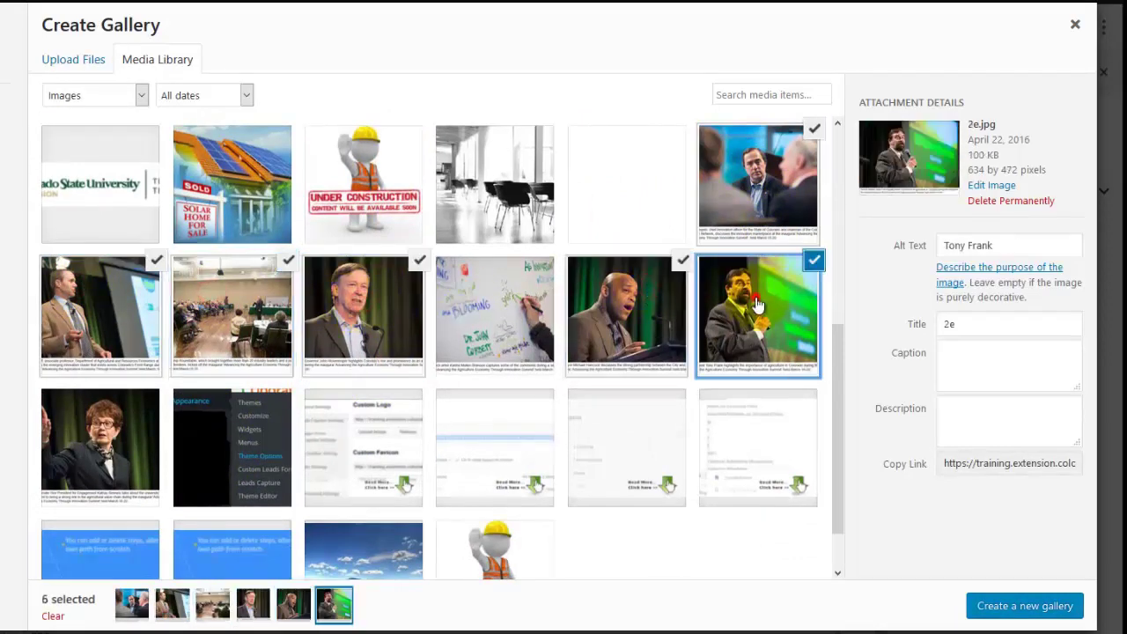
{"action": "left_click", "coordinate": [993, 606]}
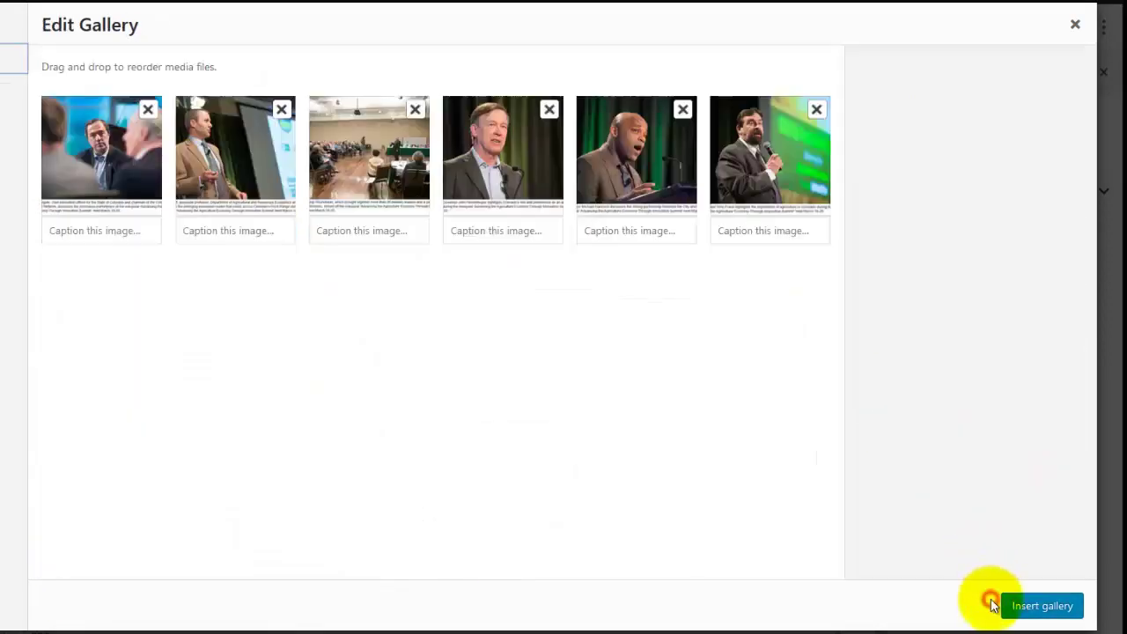
{"action": "left_click", "coordinate": [1051, 606]}
{"action": "scroll", "coordinate": [766, 366], "scroll_direction": "down", "scroll_amount": 2}
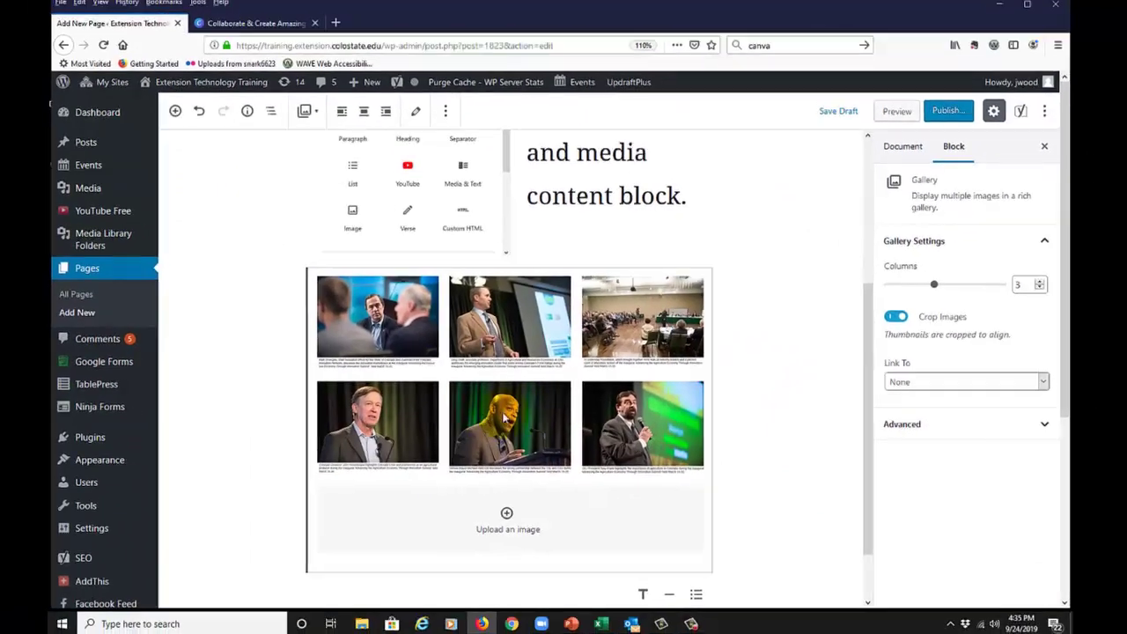
{"action": "scroll", "coordinate": [716, 433], "scroll_direction": "up", "scroll_amount": 3}
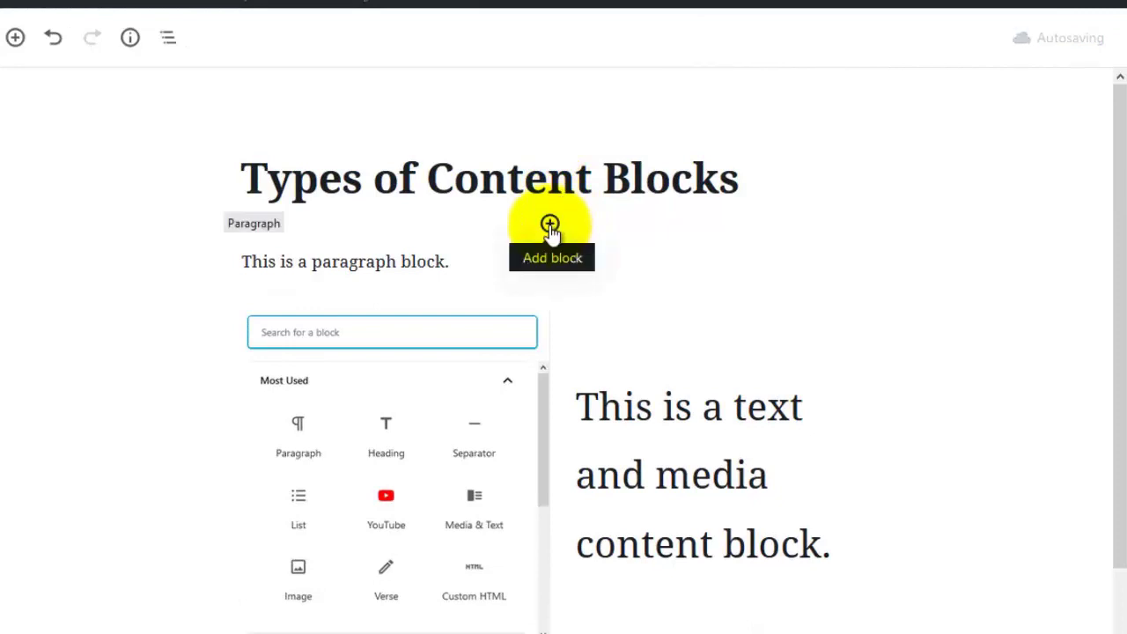
Add a Cover block under the Types of Content Blocks title via the 'cove' search.
{"action": "left_click", "coordinate": [549, 225]}
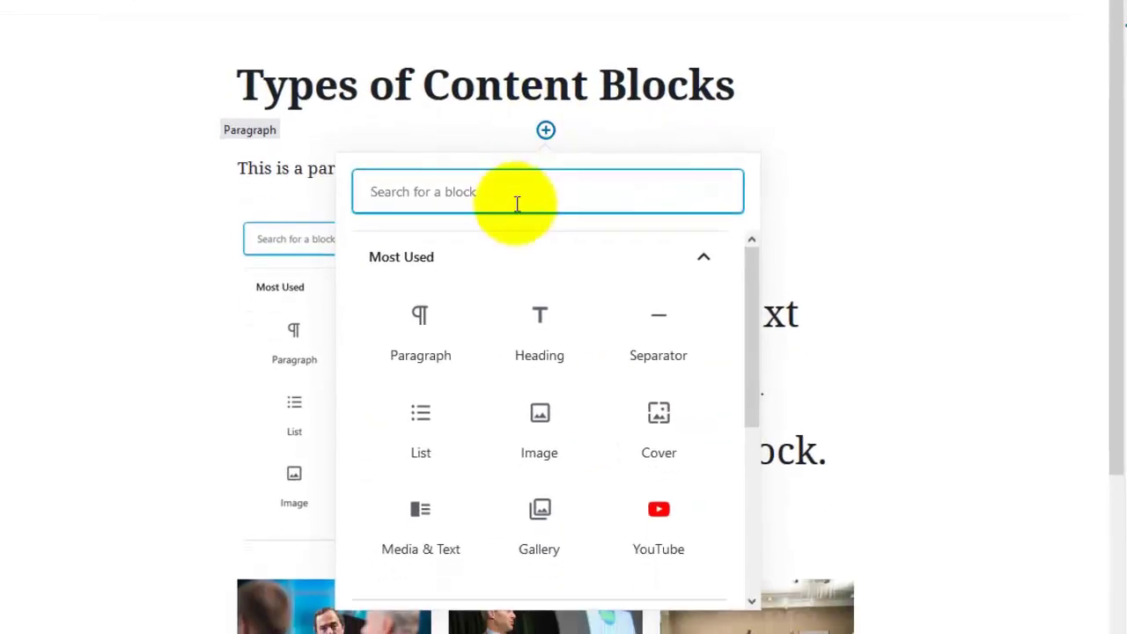
{"action": "type", "text": "cover"}
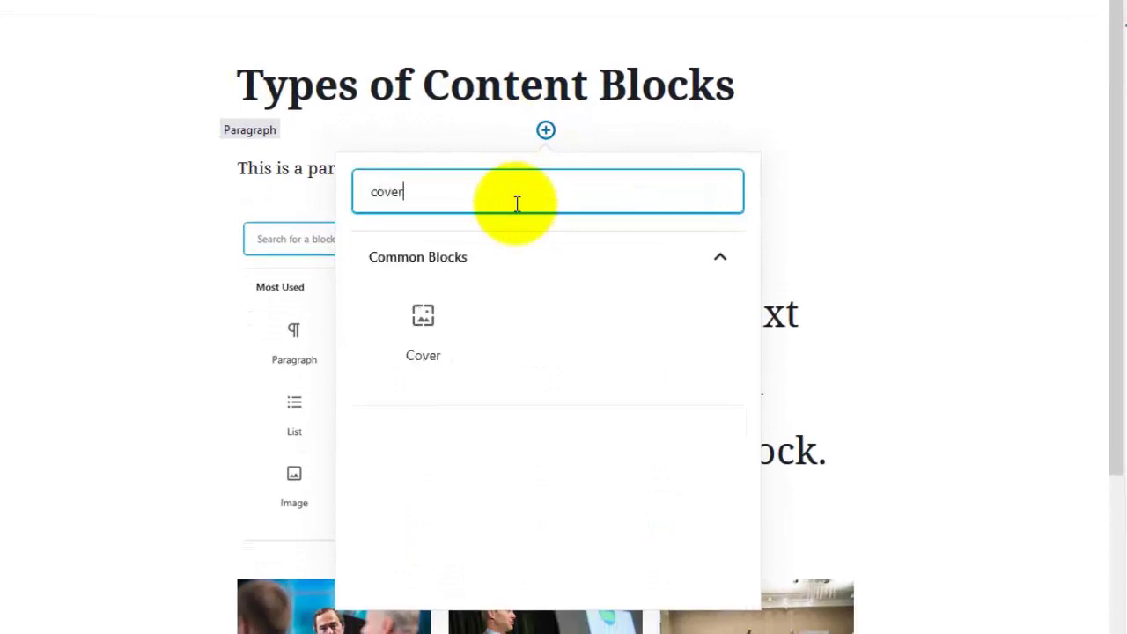
{"action": "left_click", "coordinate": [423, 321]}
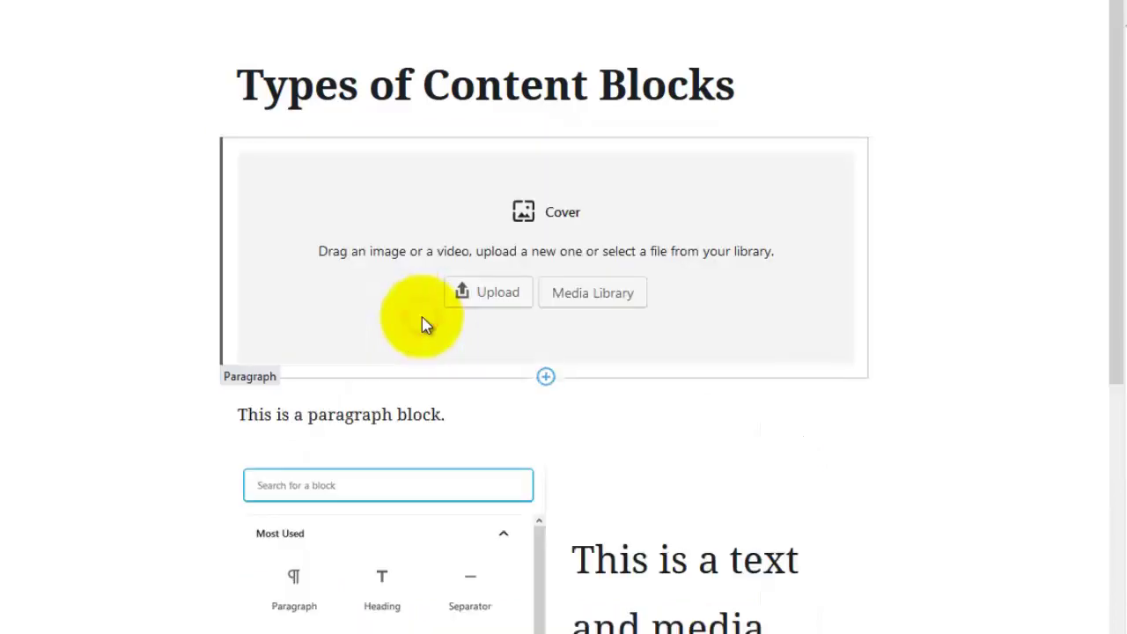
Upload gutenberg-wordpress-blocks.png from the computer as the Cover block's background image.
{"action": "left_click", "coordinate": [475, 302]}
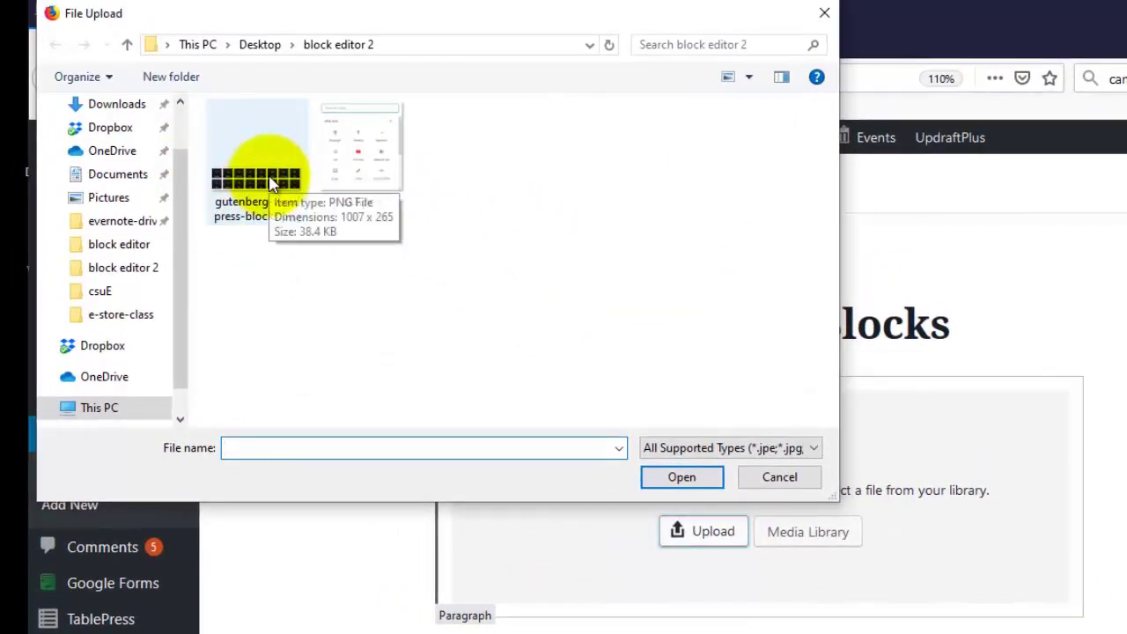
{"action": "left_click", "coordinate": [274, 182]}
{"action": "left_click", "coordinate": [680, 477]}
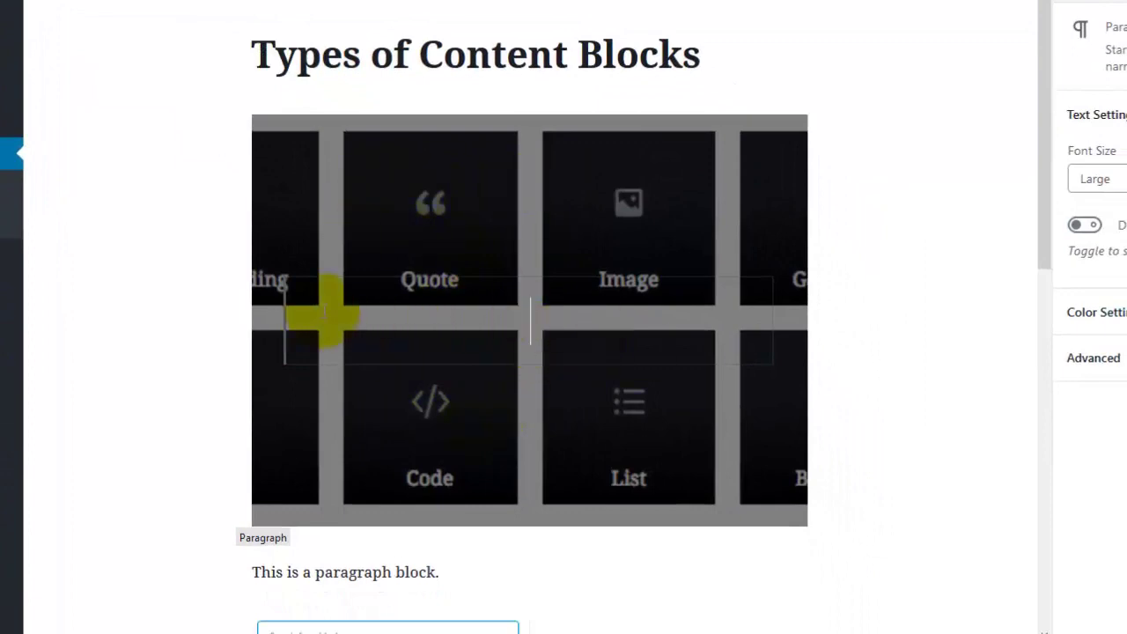
Write 'Types of Content Blocks' as the overlay text on the Cover block image.
{"action": "type", "text": "Type"}
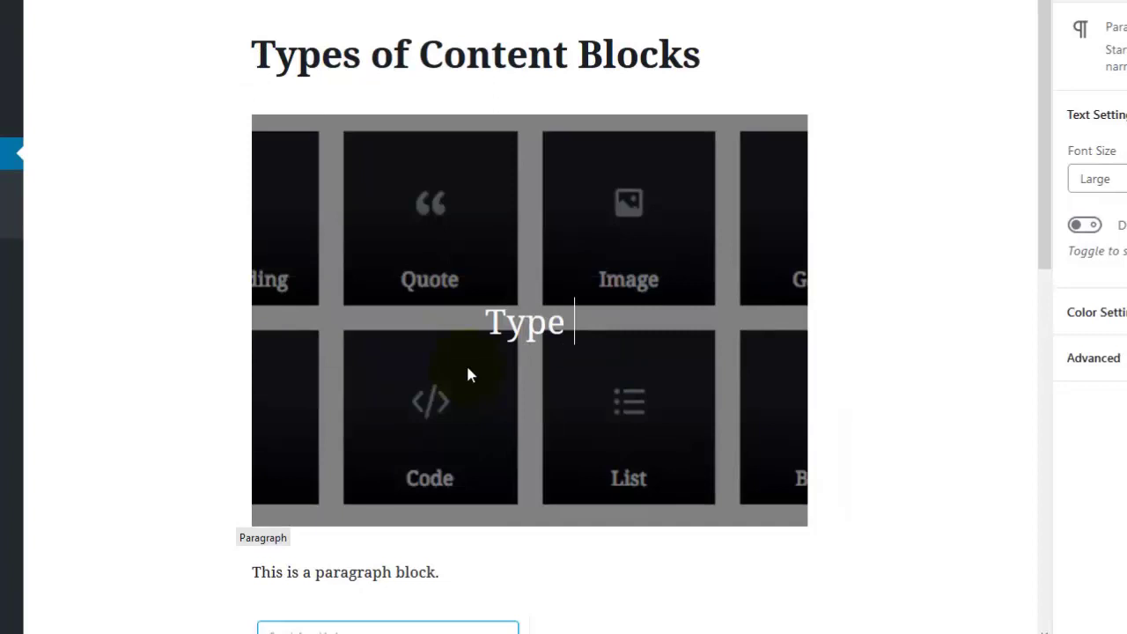
{"action": "key", "text": "BackSpace"}
{"action": "type", "text": "s o"}
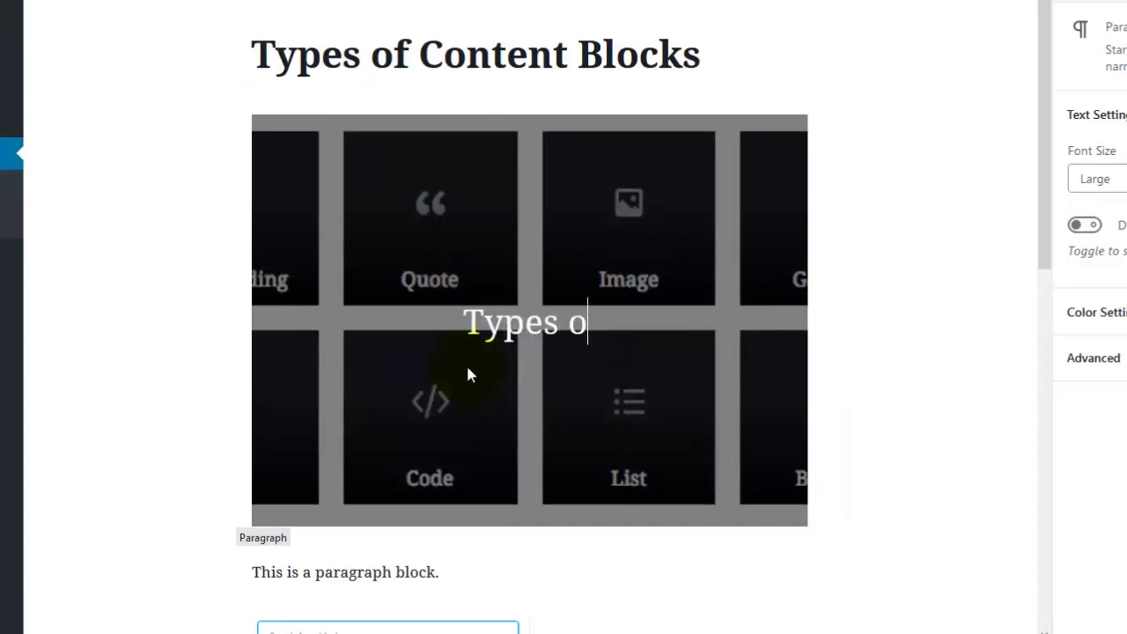
{"action": "type", "text": "f Content"}
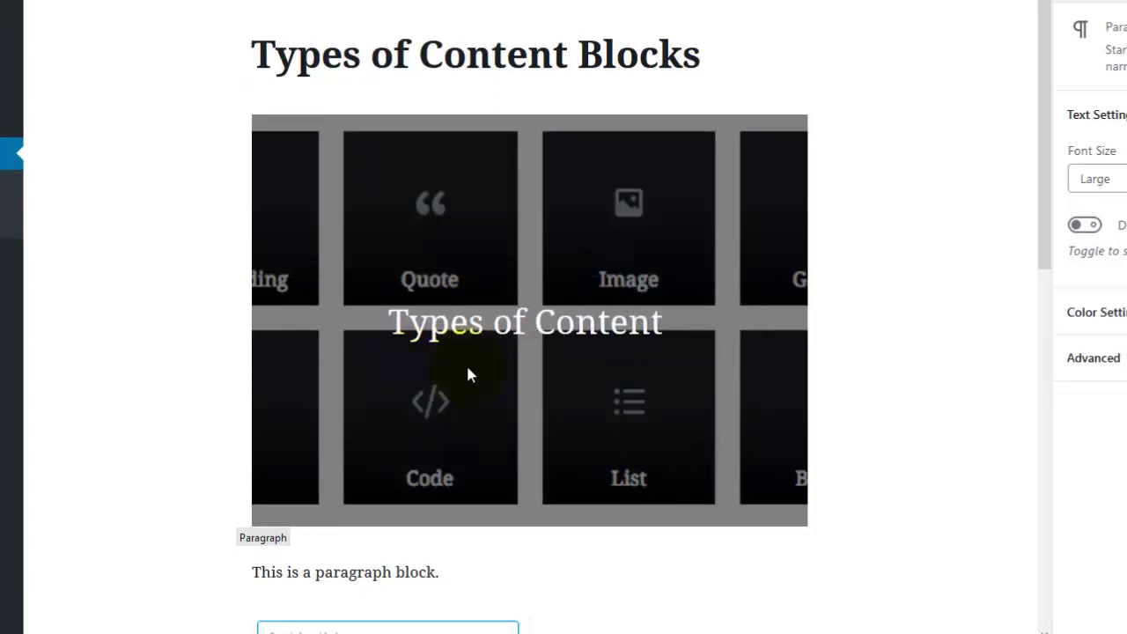
{"action": "type", "text": " Blocks"}
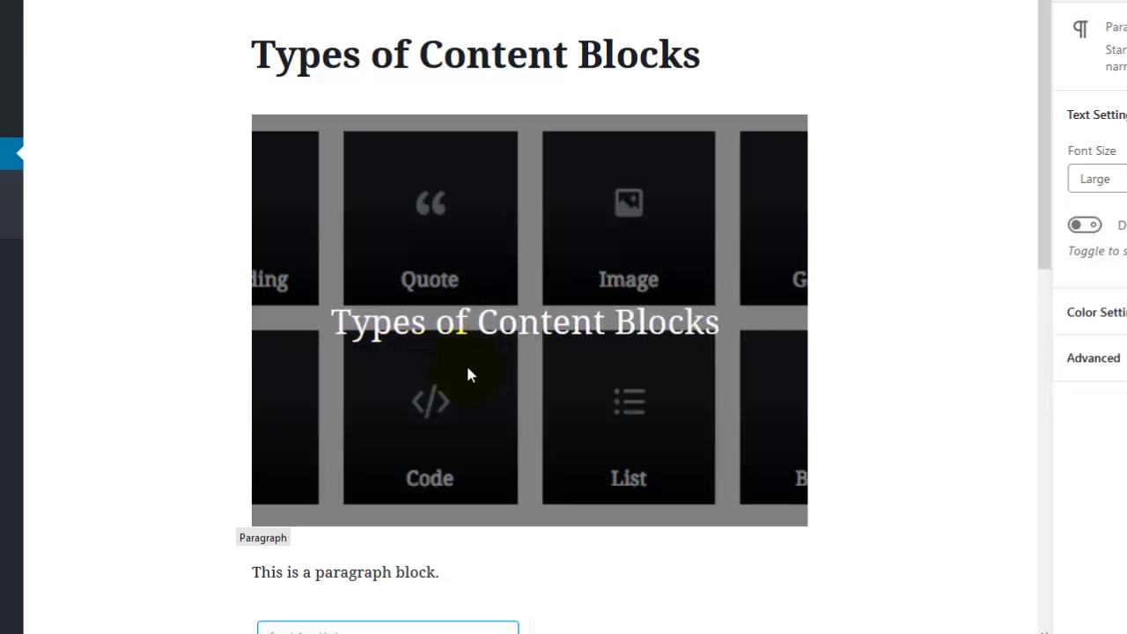
{"action": "left_click", "coordinate": [868, 431]}
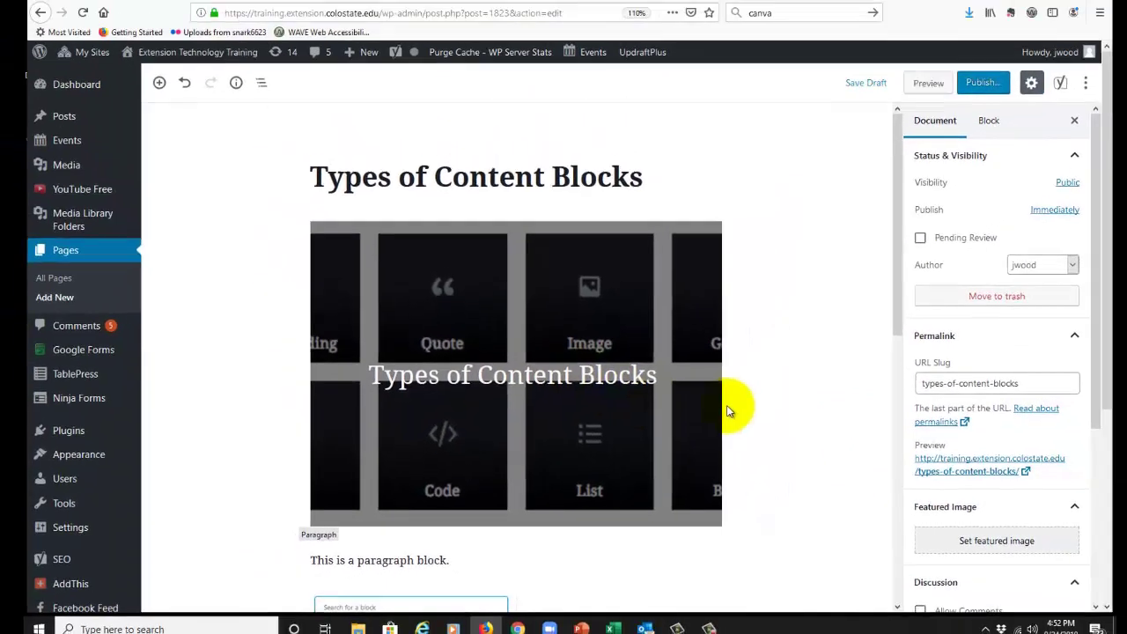
{"action": "scroll", "coordinate": [844, 283], "scroll_direction": "down", "scroll_amount": 10}
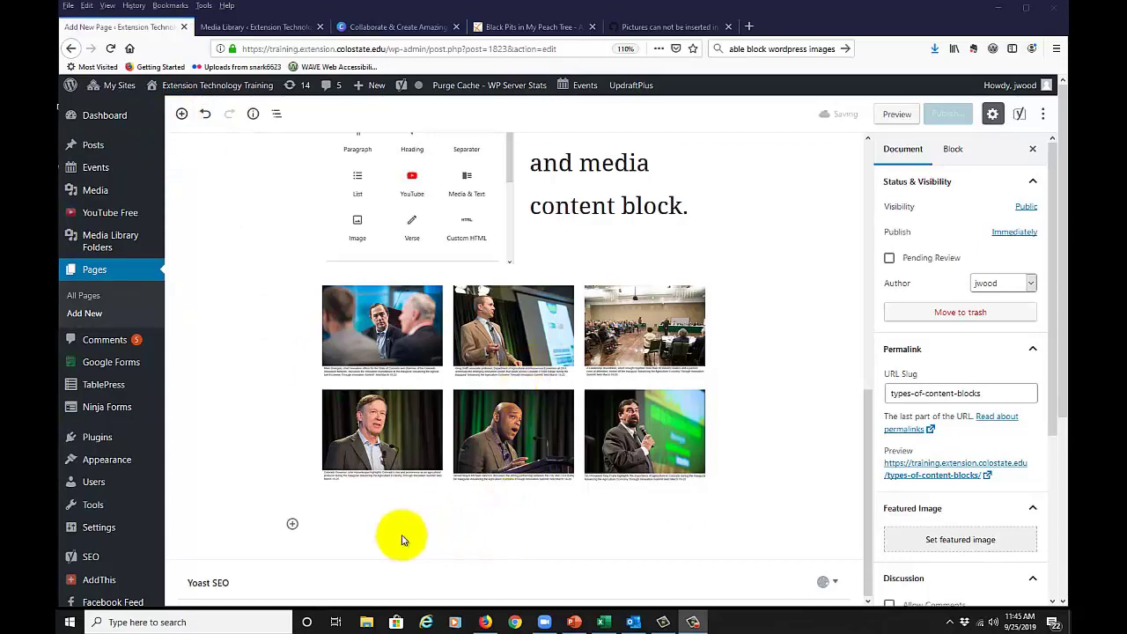
Insert a Table block below the gallery with 2 columns and 2 rows.
{"action": "left_click", "coordinate": [293, 525]}
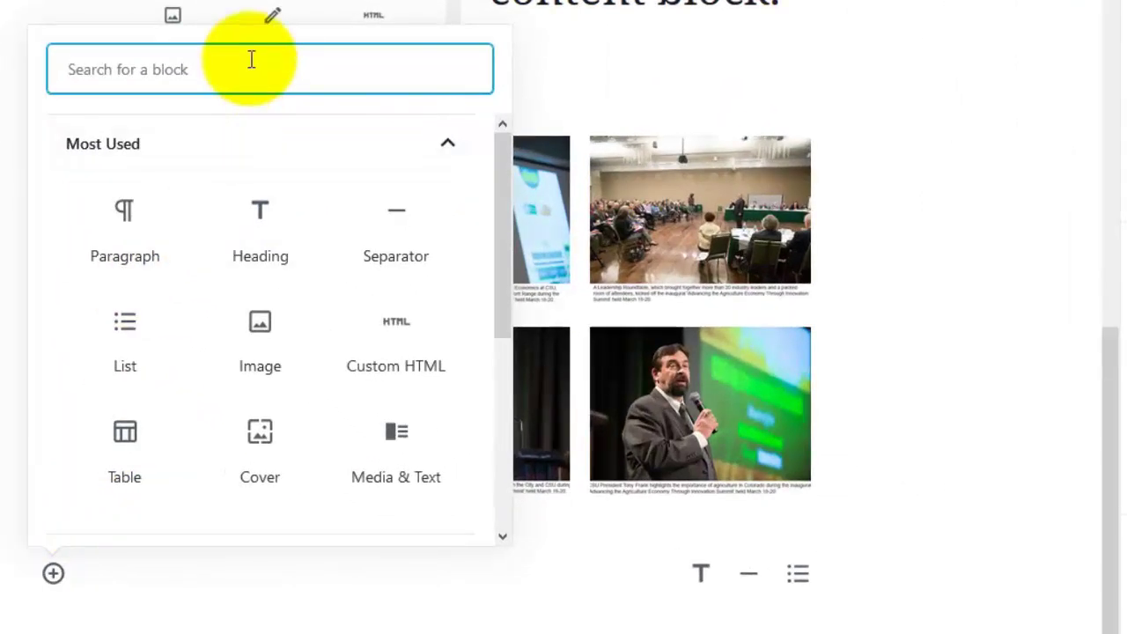
{"action": "type", "text": "tab"}
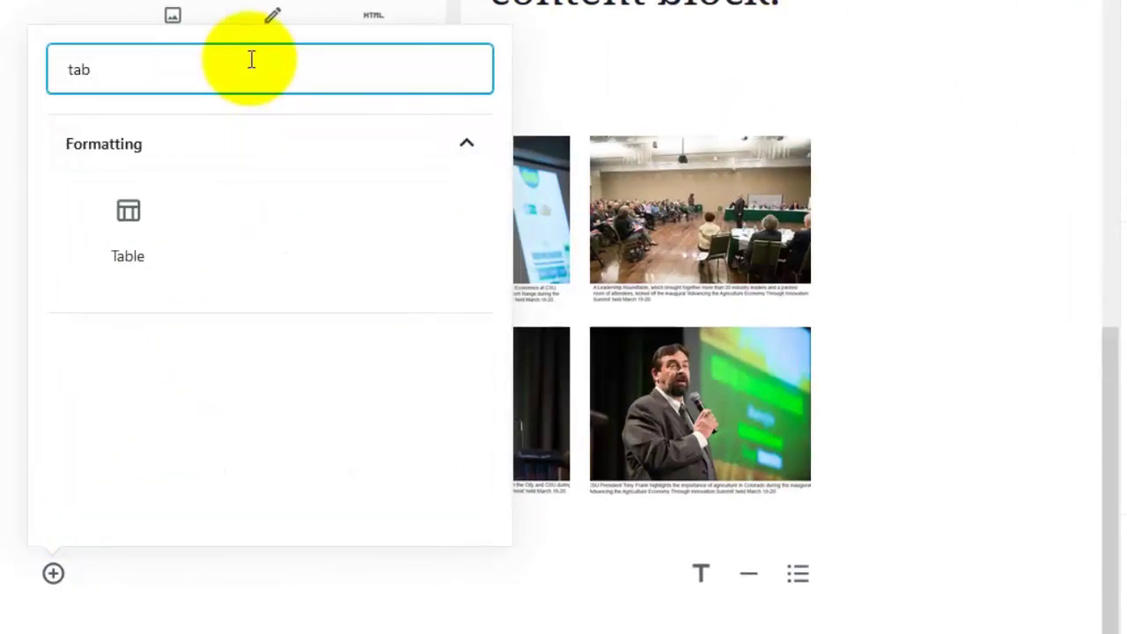
{"action": "left_click", "coordinate": [128, 215]}
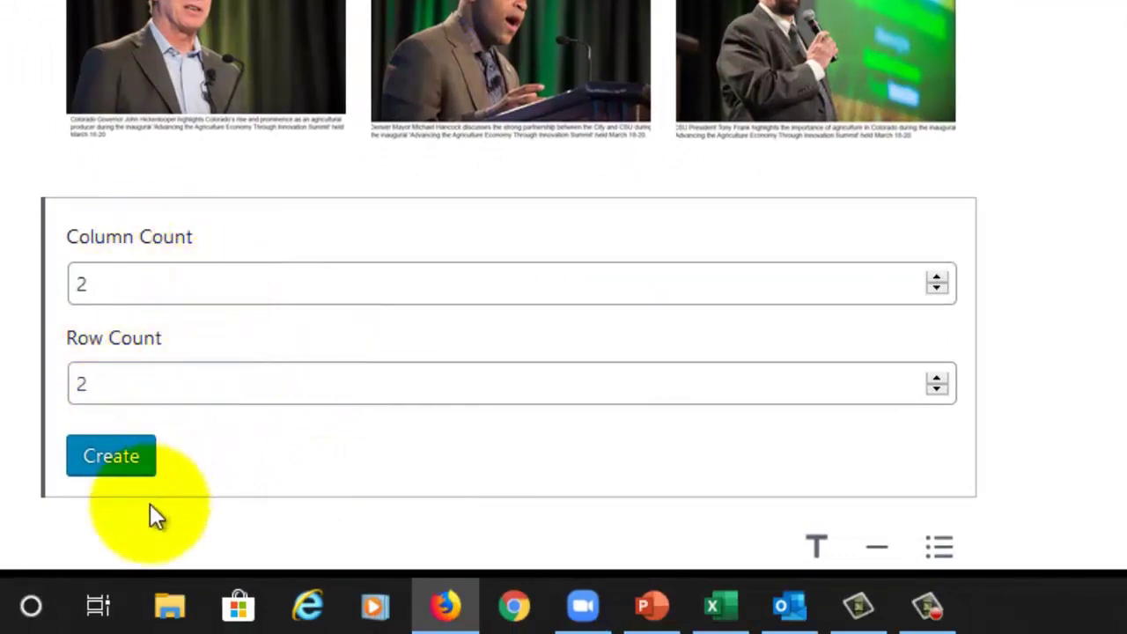
{"action": "left_click", "coordinate": [132, 461]}
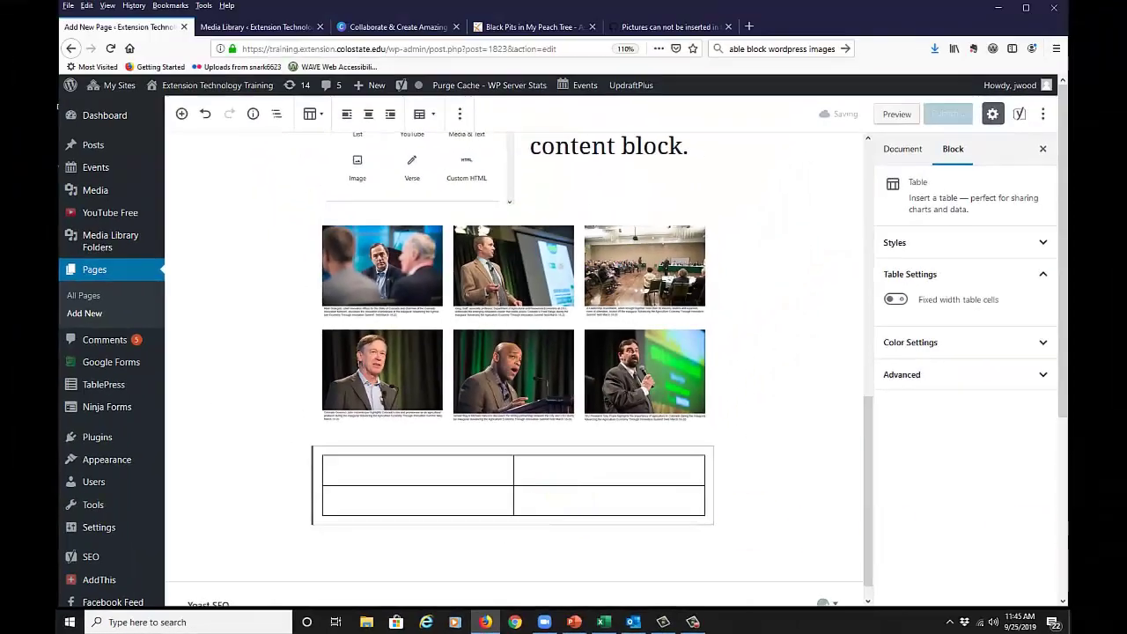
Enter 'Test goes here.' in both top-row table cells, then select the top-right cell's text.
{"action": "left_click", "coordinate": [355, 458]}
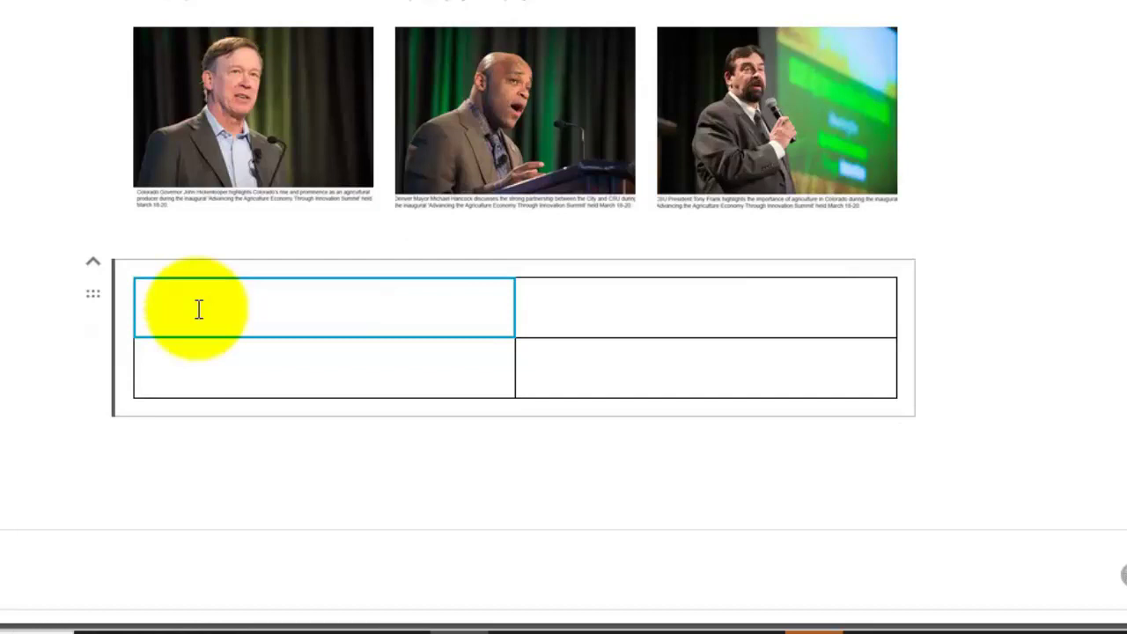
{"action": "type", "text": "Test goes here."}
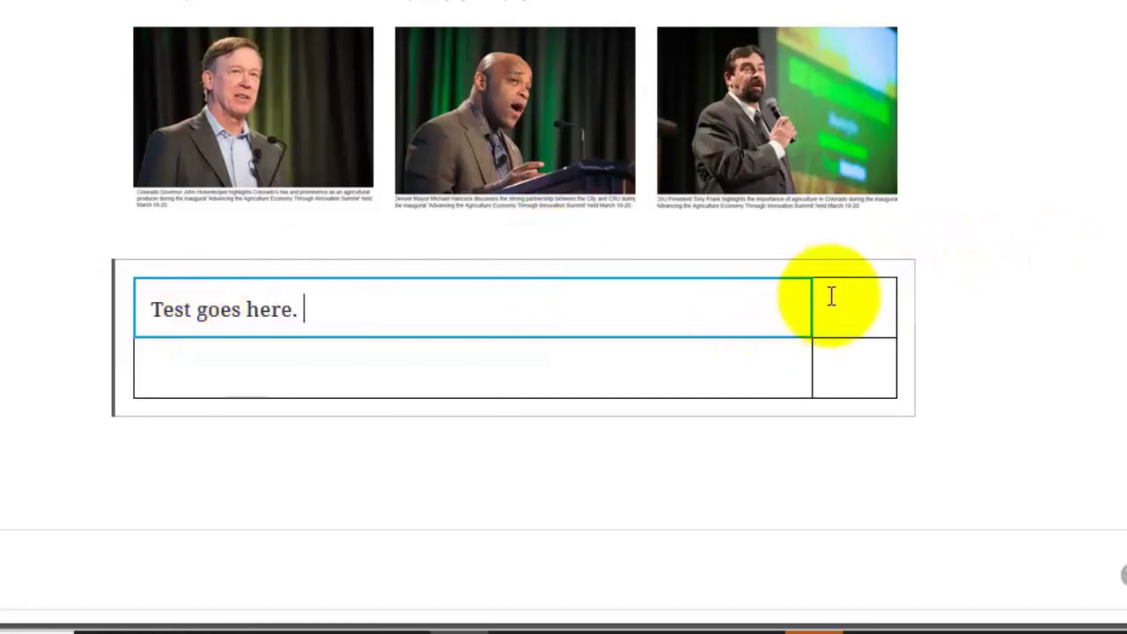
{"action": "left_click", "coordinate": [832, 296]}
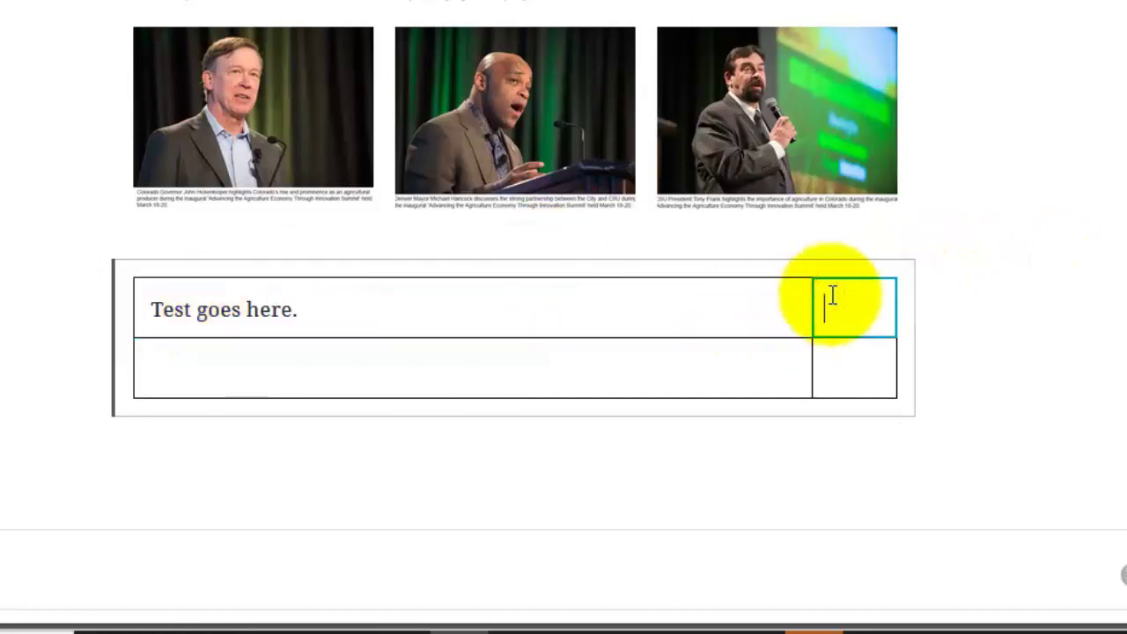
{"action": "type", "text": "Test goes here."}
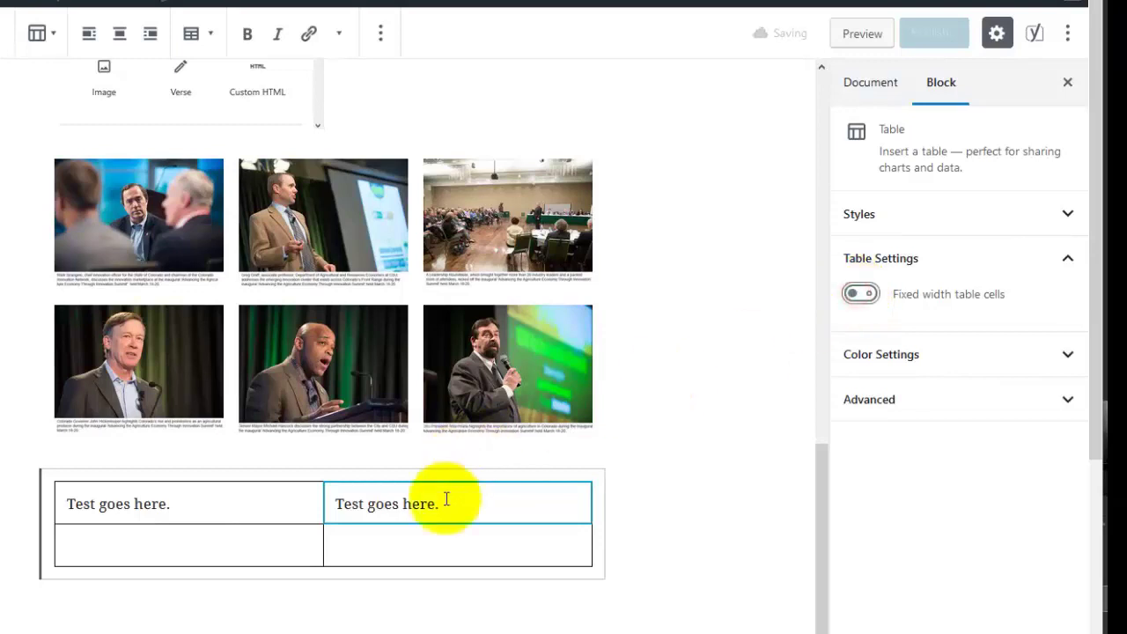
{"action": "left_click_drag", "start_coordinate": [453, 503], "coordinate": [181, 482]}
{"action": "key", "text": "ctrl+c"}
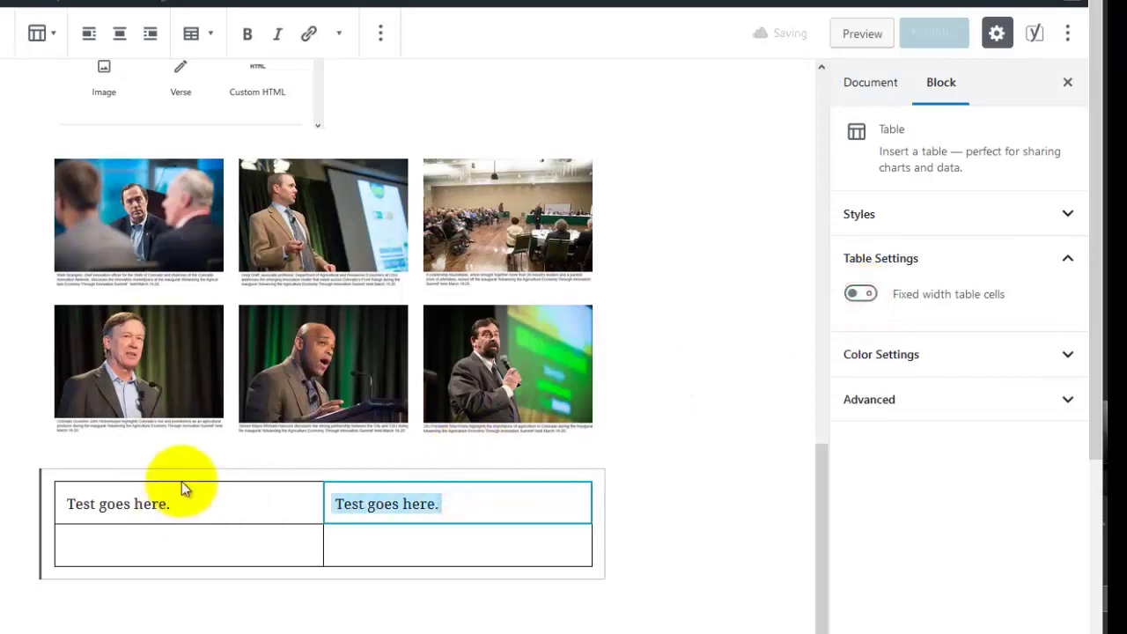
Switch on Fixed width table cells and paste 'Test goes here.' back into the top-right cell.
{"action": "key", "text": "BackSpace"}
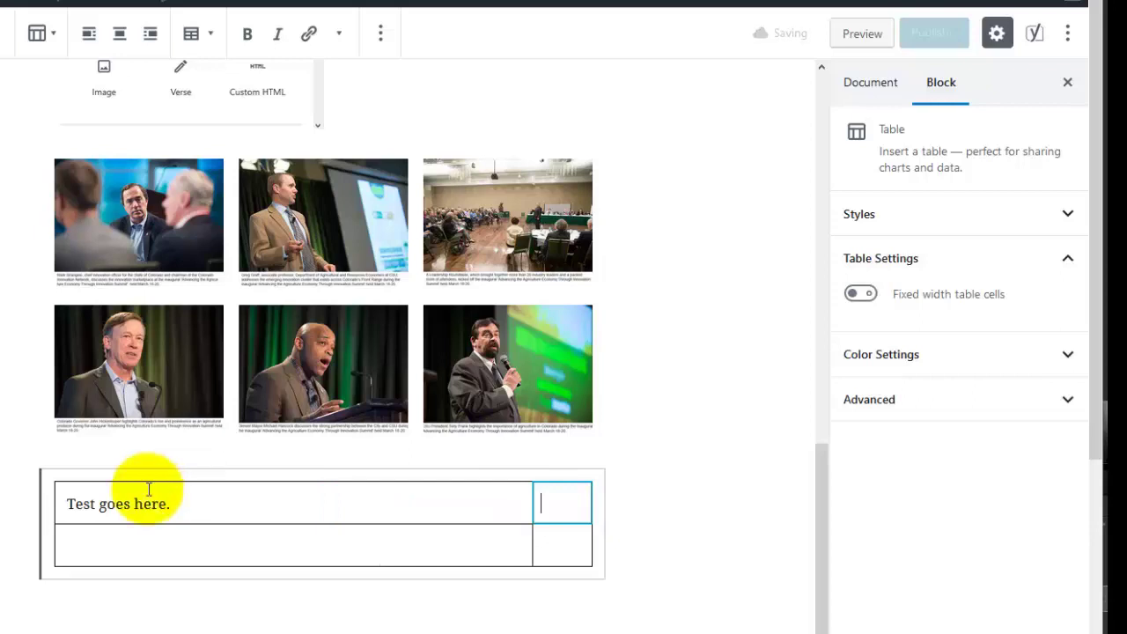
{"action": "left_click", "coordinate": [859, 296]}
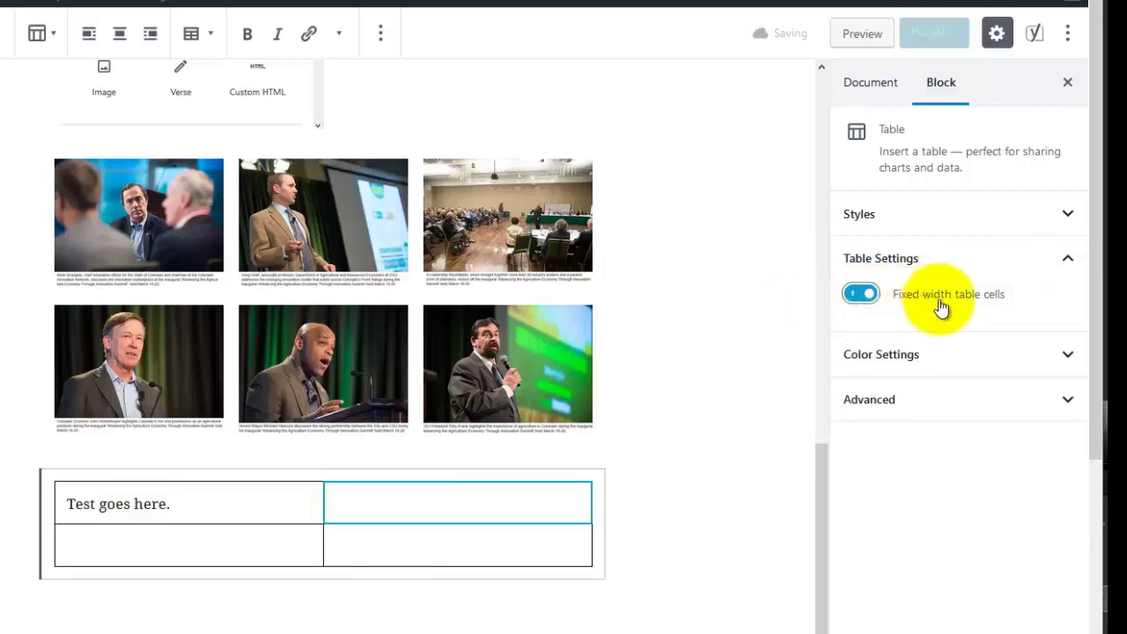
{"action": "left_click", "coordinate": [378, 497]}
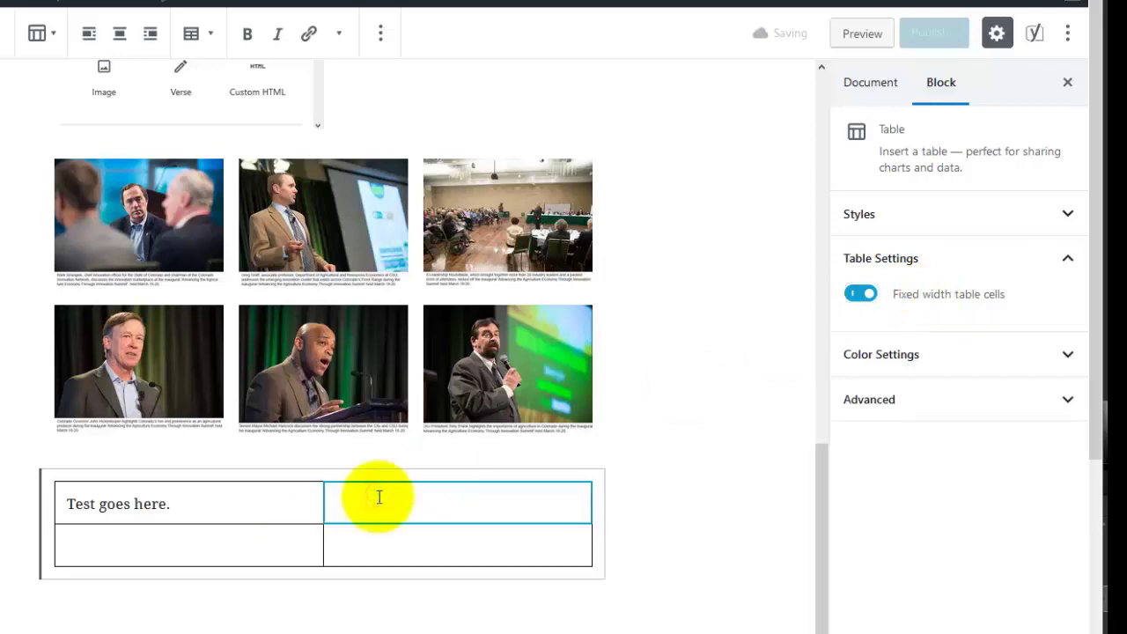
{"action": "key", "text": "ctrl+v"}
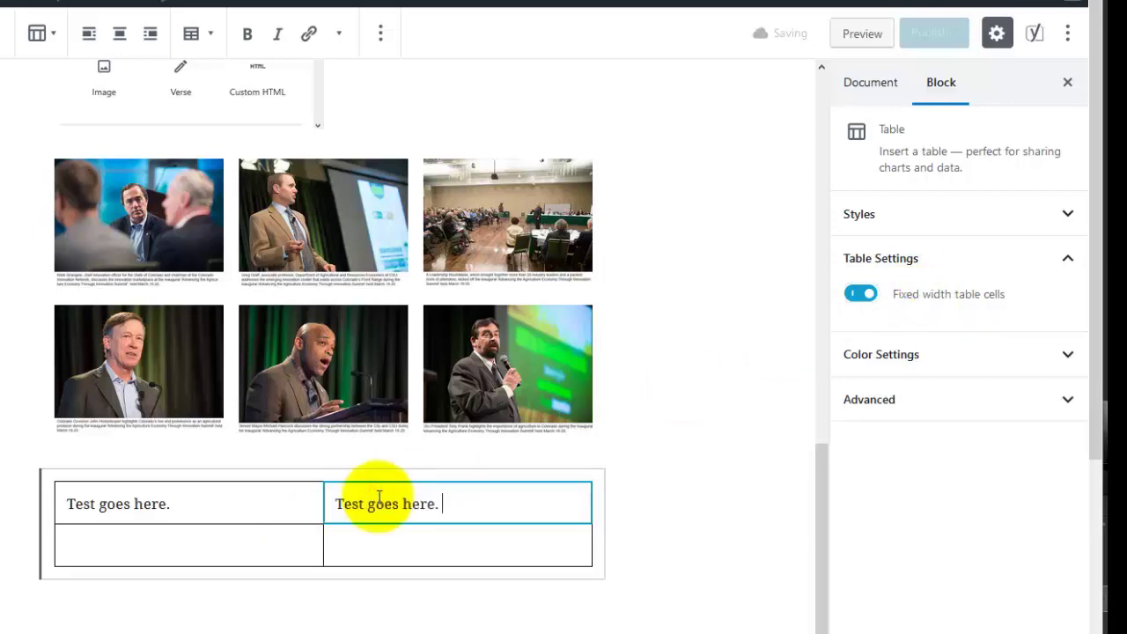
{"action": "left_click", "coordinate": [111, 544]}
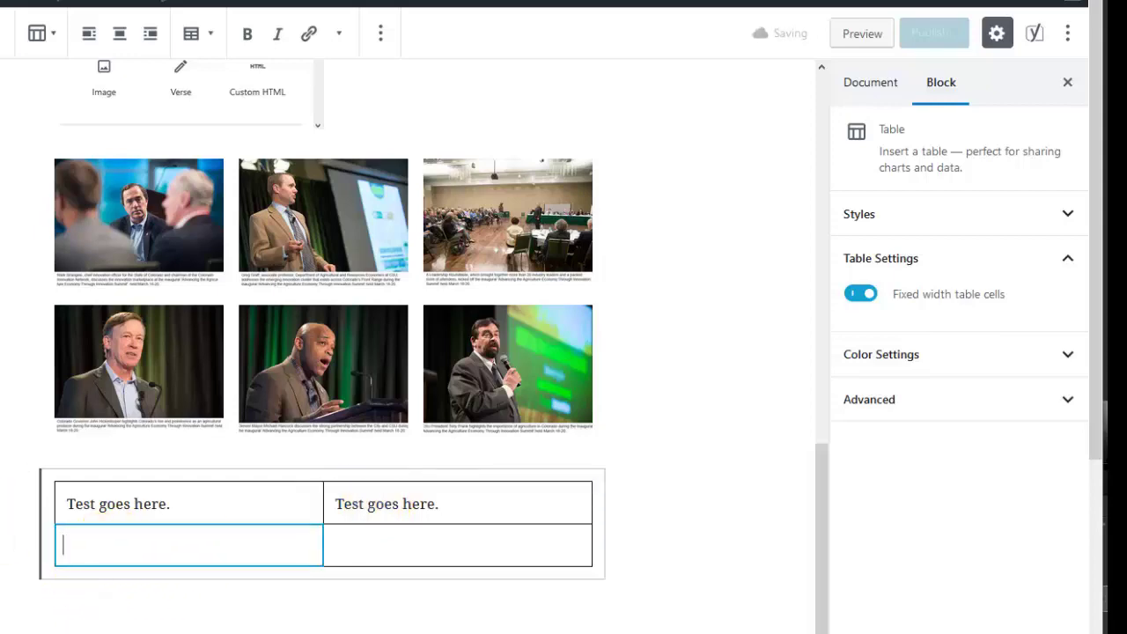
{"action": "scroll", "coordinate": [323, 352], "scroll_direction": "up", "scroll_amount": 4}
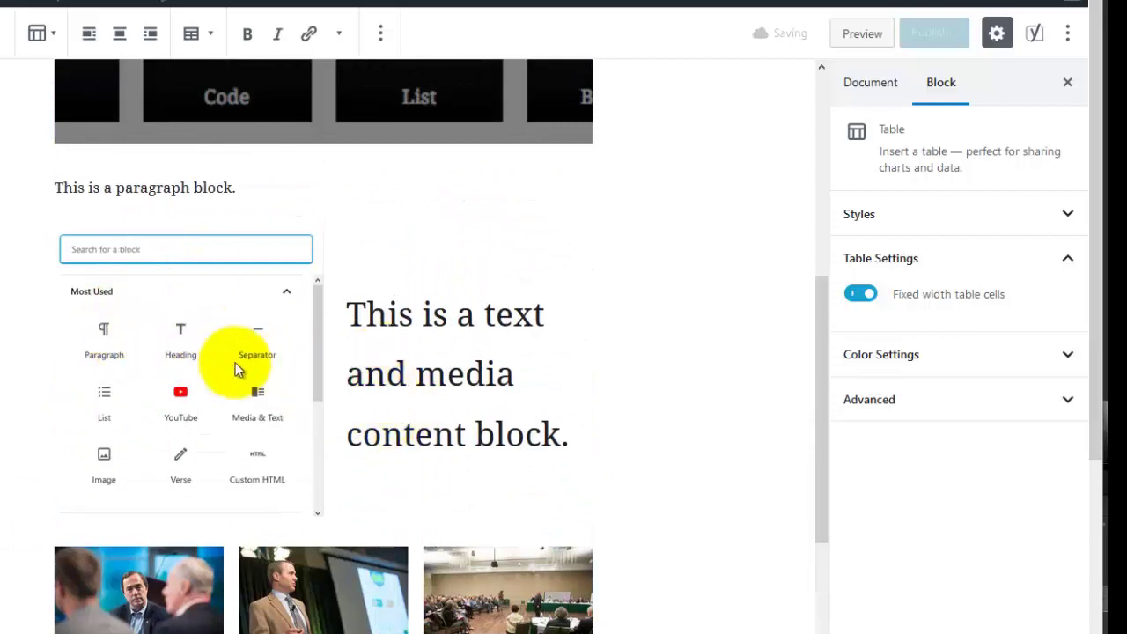
Insert the garden photo from the media library as an inline image in the bottom-left cell.
{"action": "scroll", "coordinate": [9, 414], "scroll_direction": "down", "scroll_amount": 4}
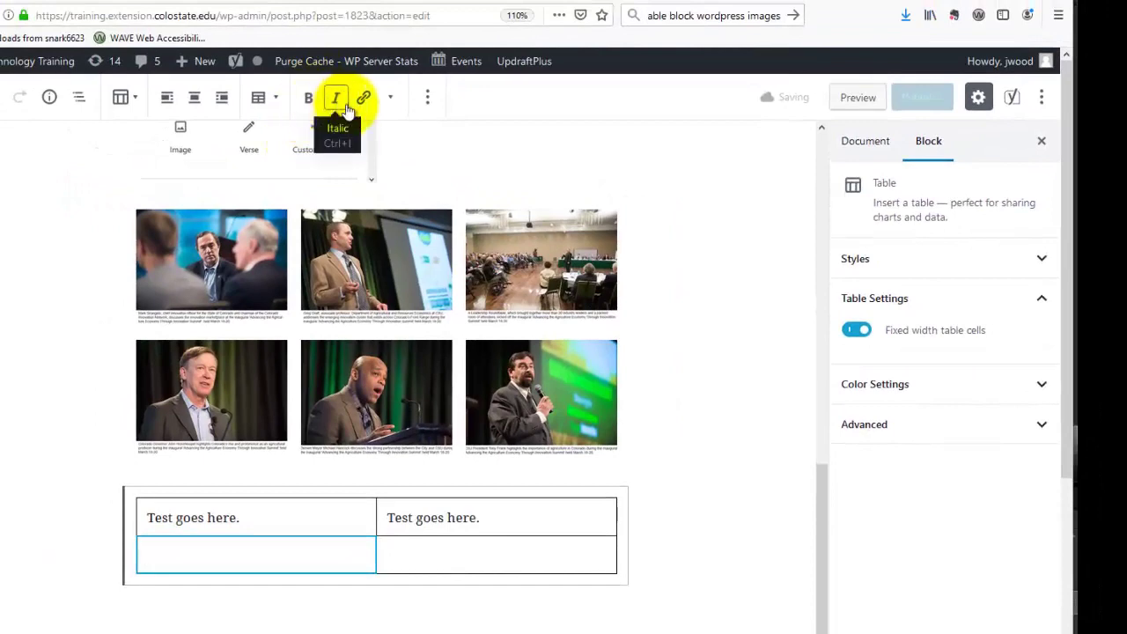
{"action": "left_click", "coordinate": [384, 100]}
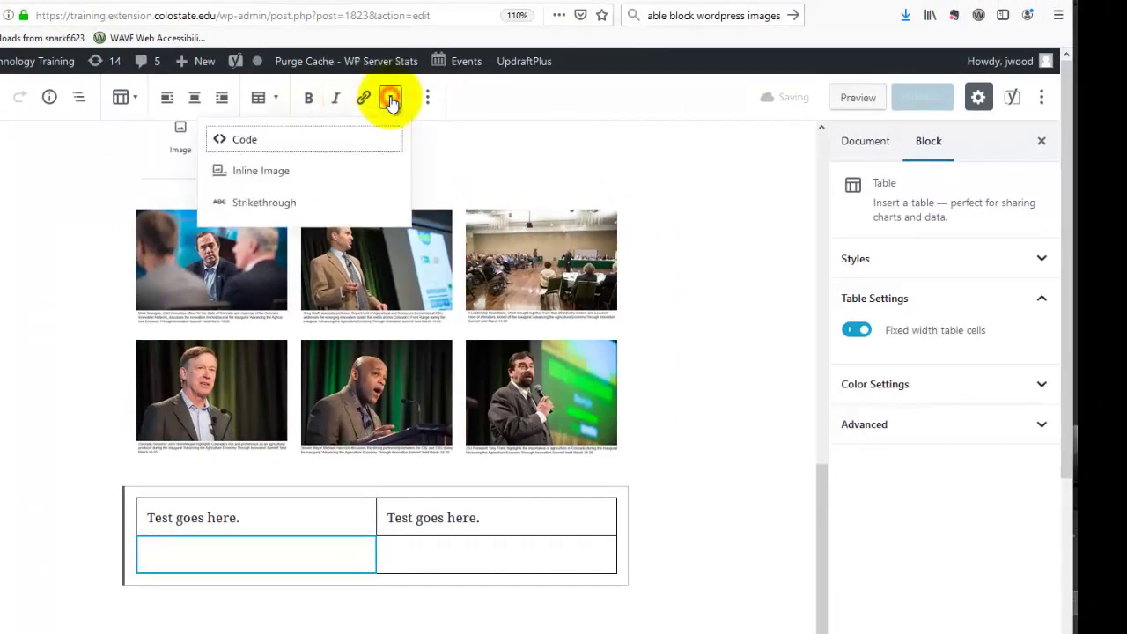
{"action": "left_click", "coordinate": [298, 172]}
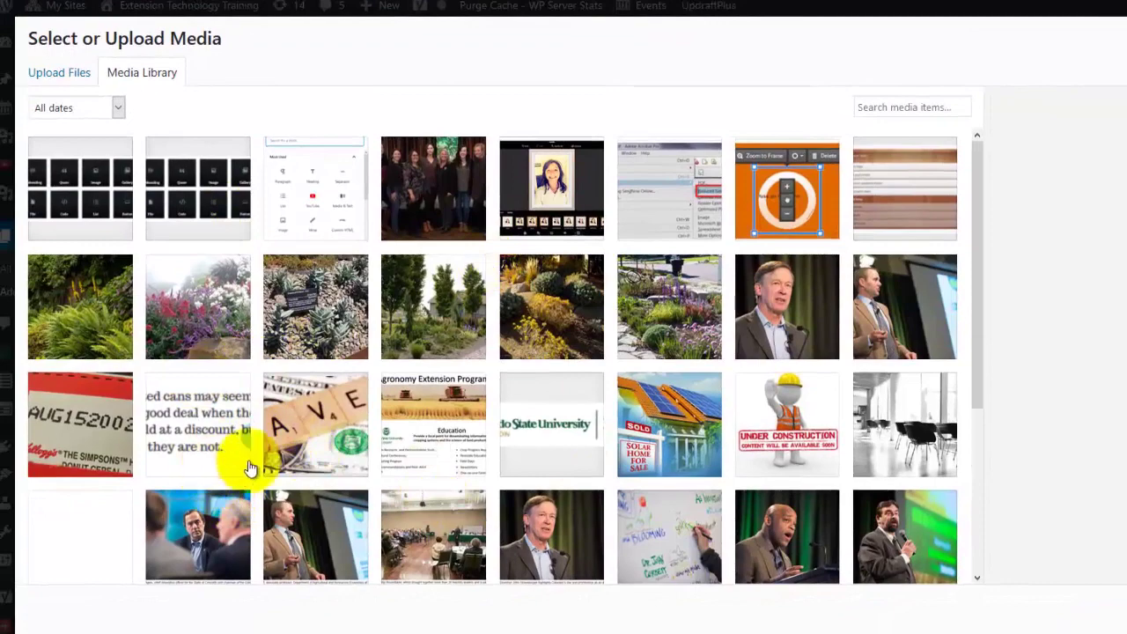
{"action": "left_click", "coordinate": [529, 318]}
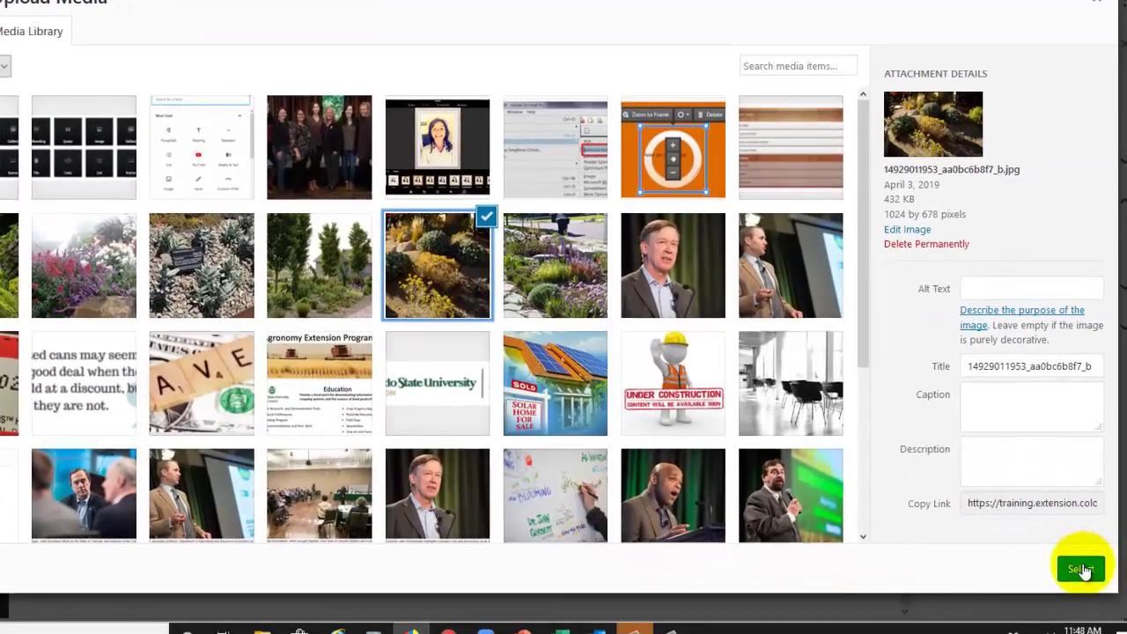
{"action": "left_click", "coordinate": [1086, 571]}
{"action": "left_click", "coordinate": [410, 498]}
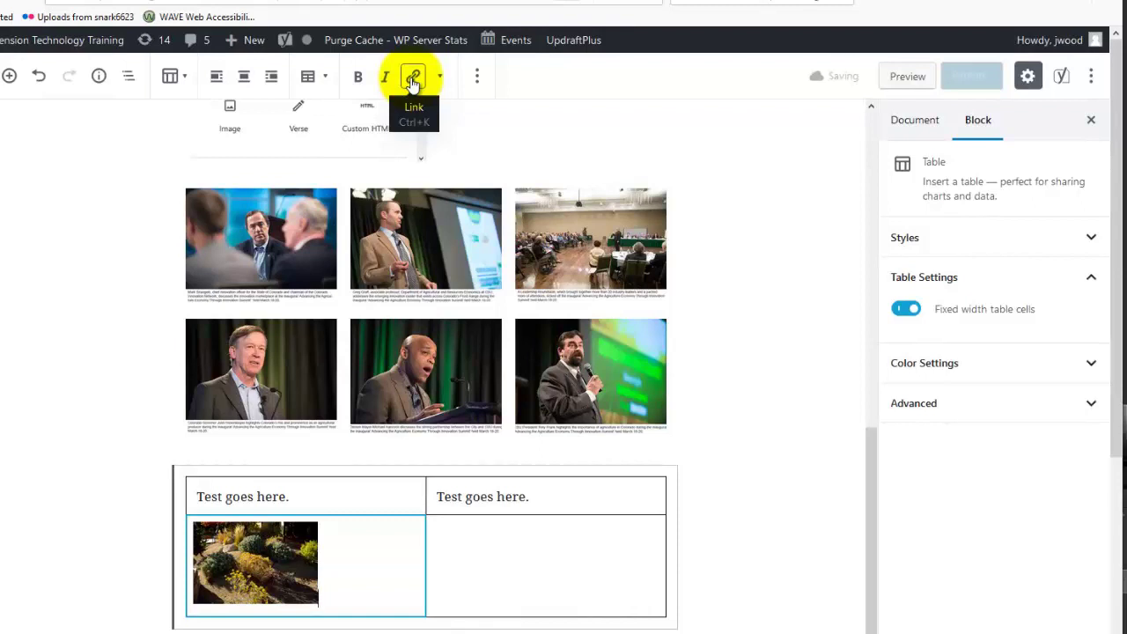
{"action": "left_click", "coordinate": [484, 546]}
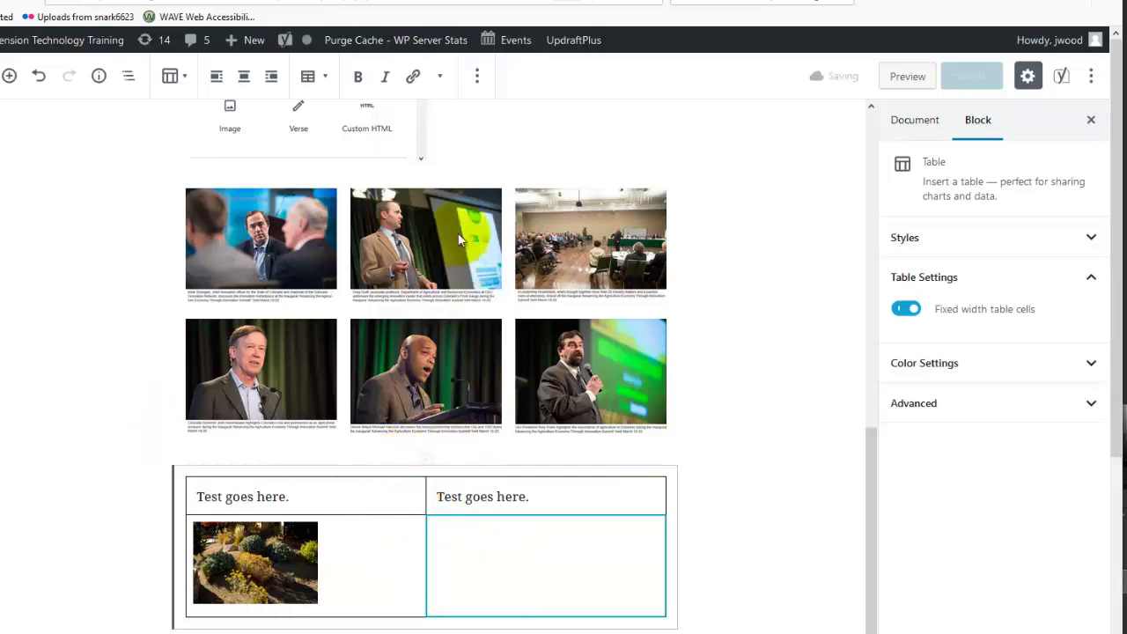
{"action": "left_click", "coordinate": [476, 80]}
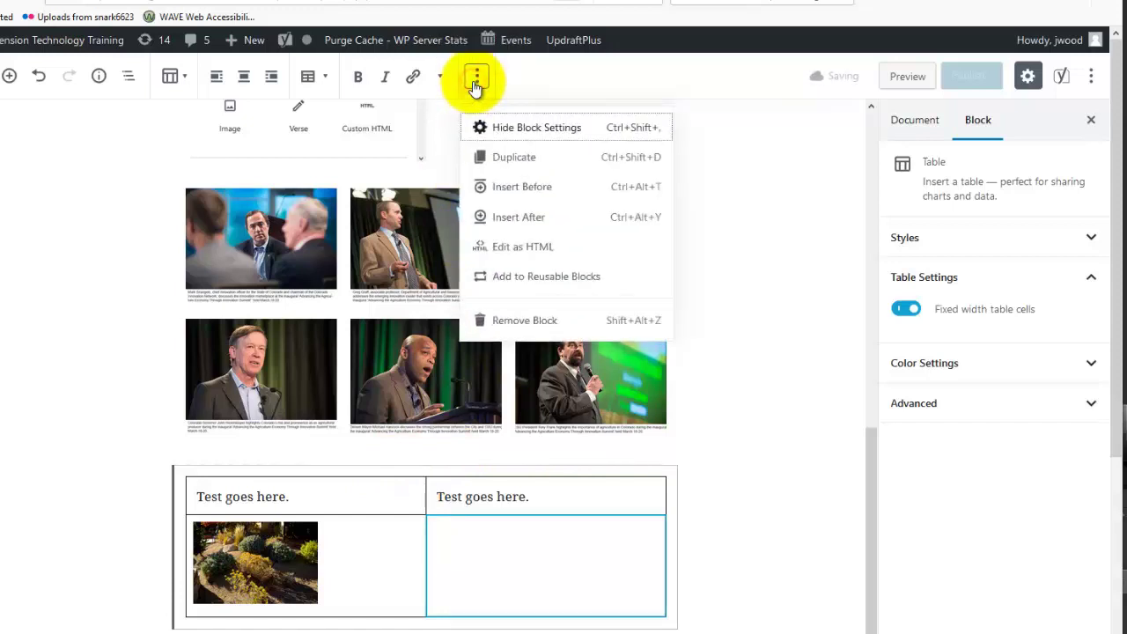
{"action": "left_click", "coordinate": [523, 248]}
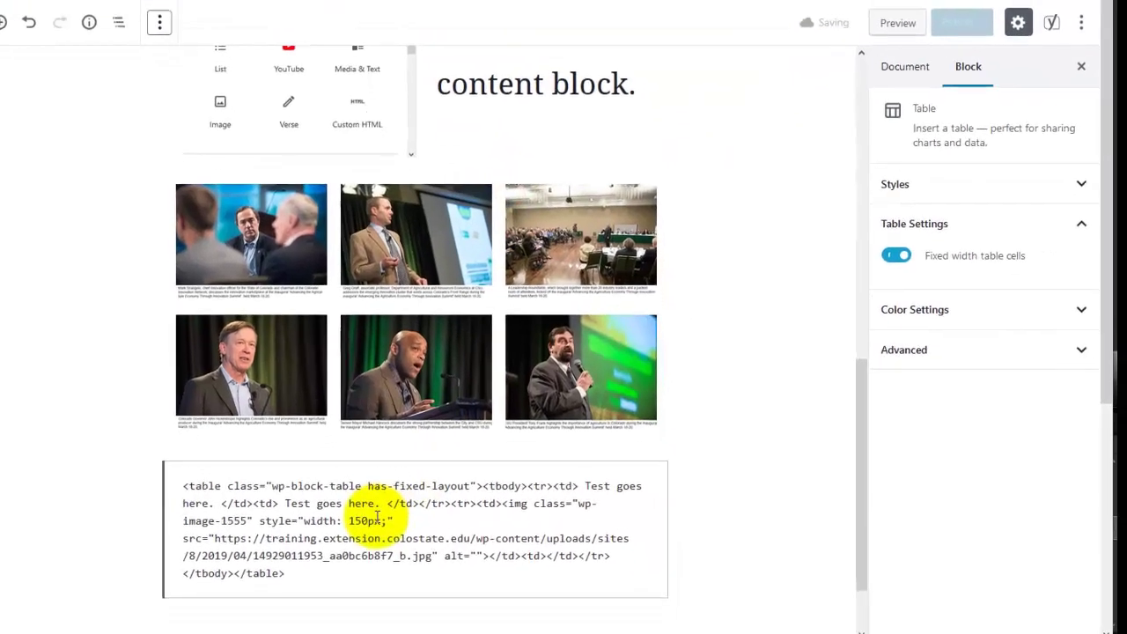
{"action": "left_click", "coordinate": [377, 518]}
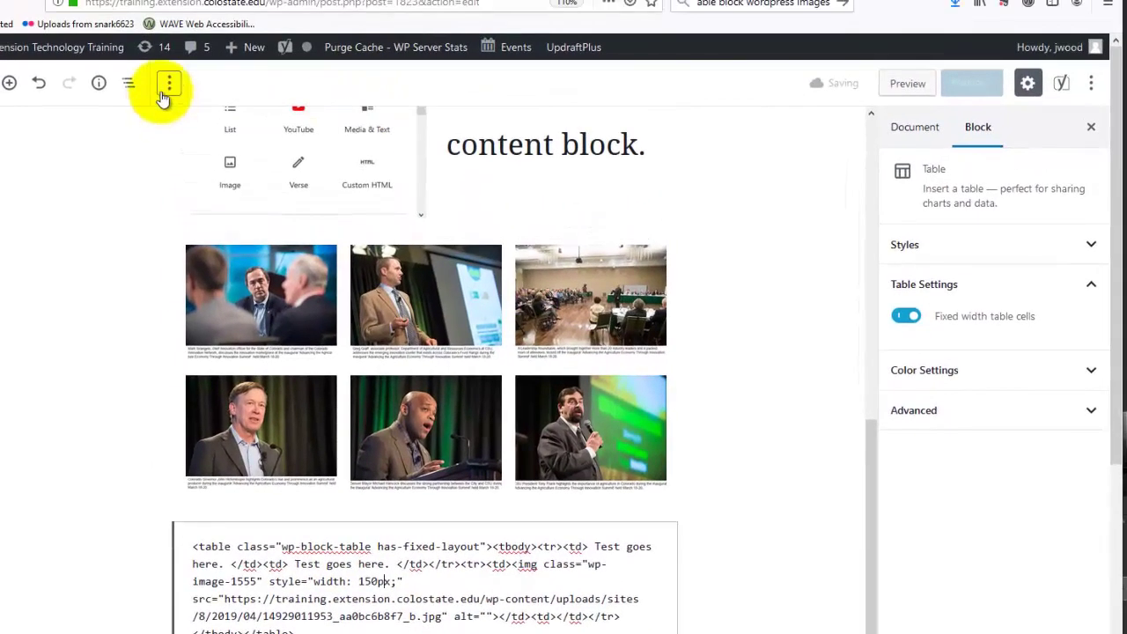
{"action": "left_click", "coordinate": [169, 85]}
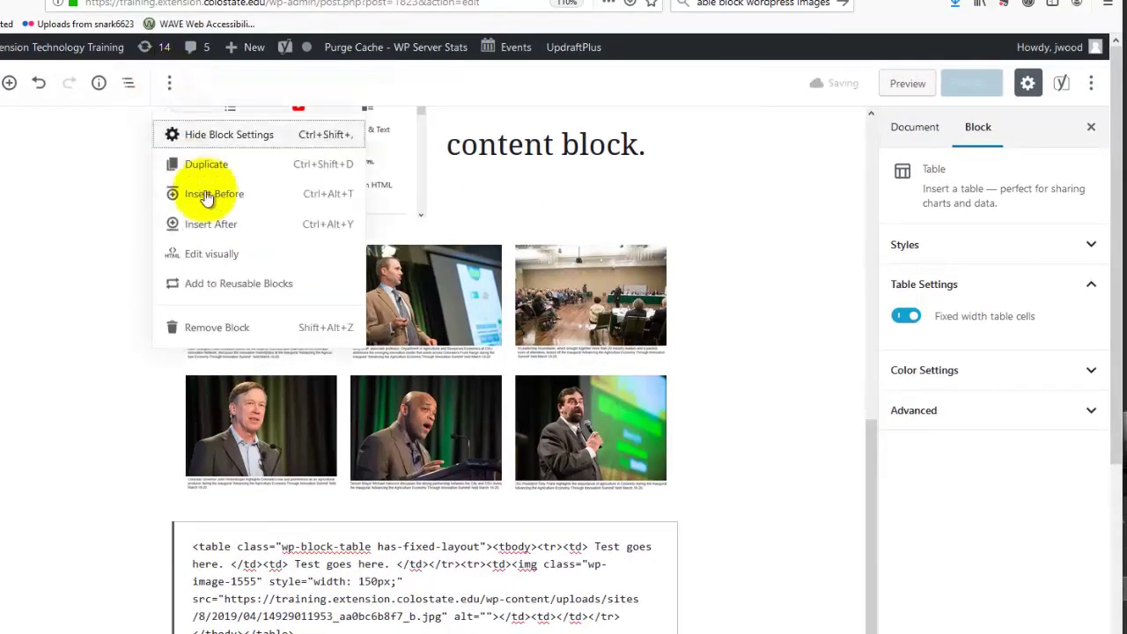
{"action": "left_click", "coordinate": [233, 254]}
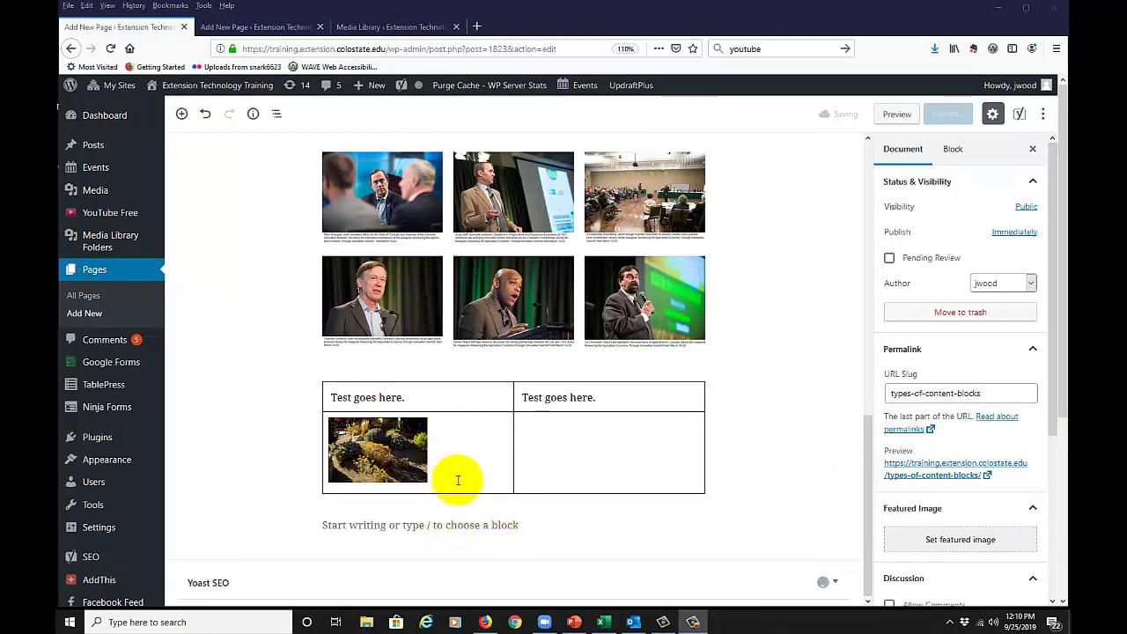
Show the block inserter below the table with Most Used collapsed and Embeds expanded.
{"action": "left_click", "coordinate": [293, 525]}
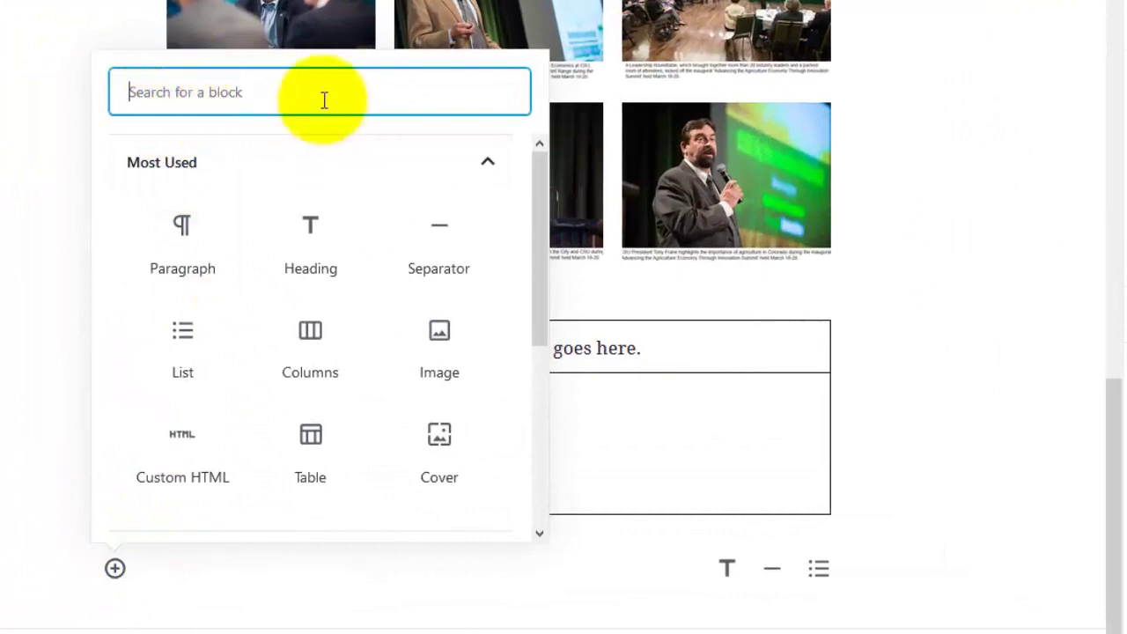
{"action": "left_click", "coordinate": [486, 171]}
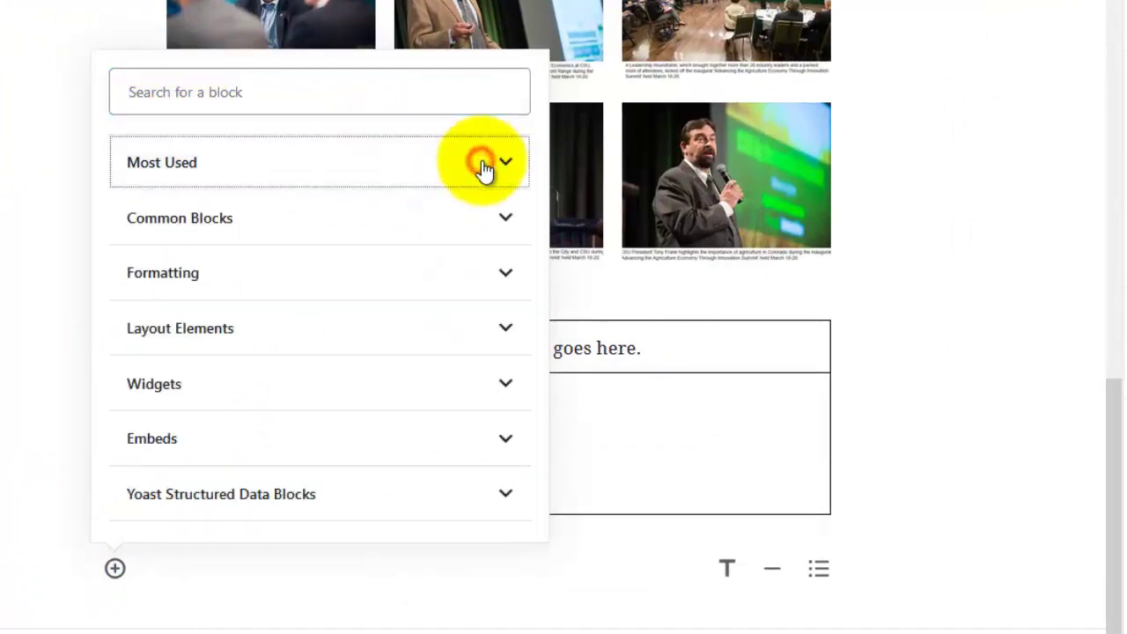
{"action": "left_click", "coordinate": [269, 447]}
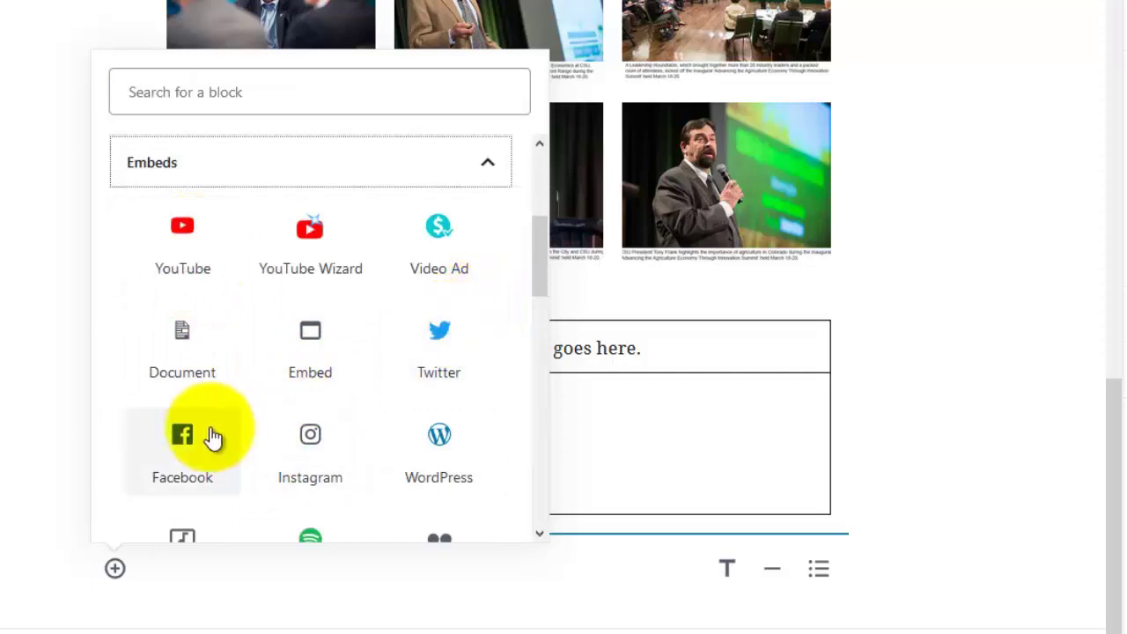
{"action": "scroll", "coordinate": [448, 410], "scroll_direction": "down", "scroll_amount": 2}
{"action": "scroll", "coordinate": [201, 423], "scroll_direction": "down", "scroll_amount": 2}
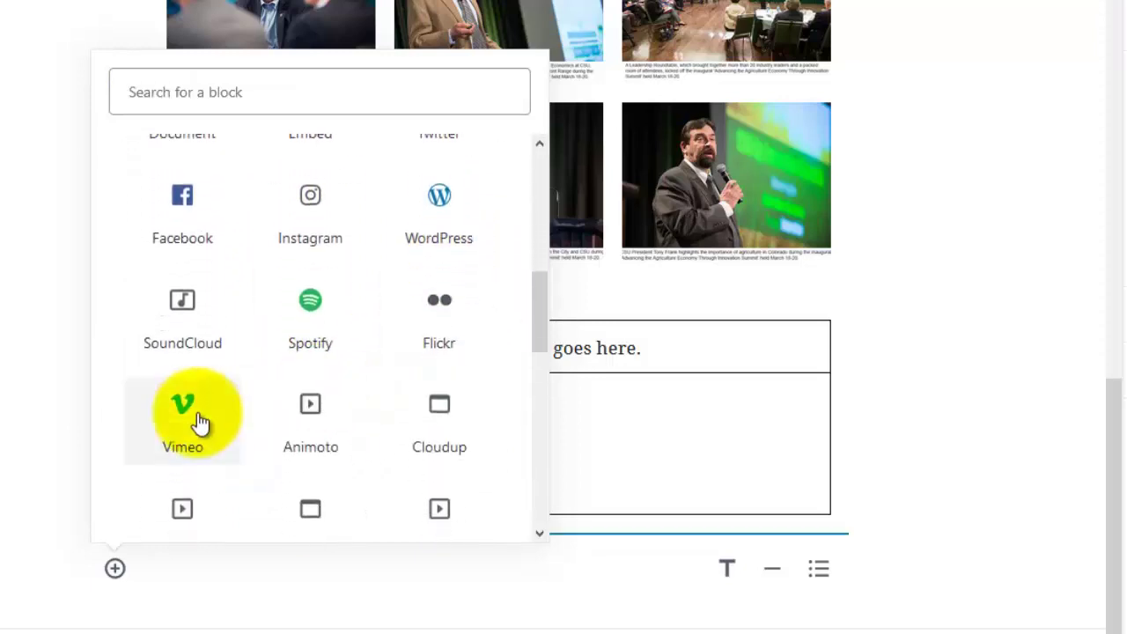
{"action": "scroll", "coordinate": [310, 445], "scroll_direction": "up", "scroll_amount": 3}
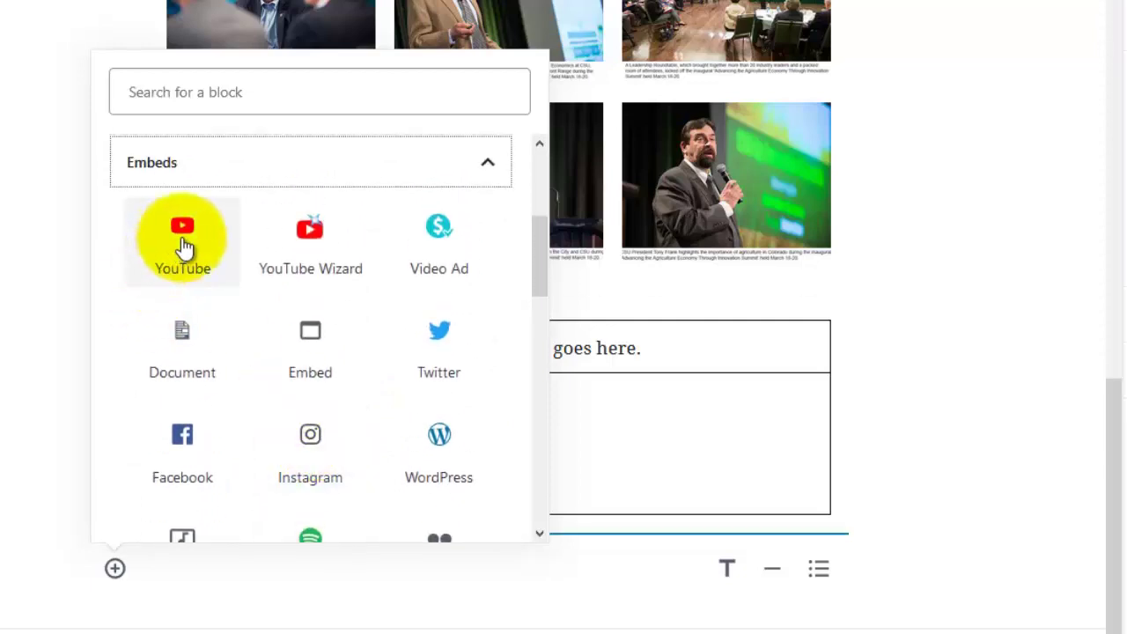
Embed the 'Wordpress Plugins 2' YouTube video by pasting its URL into a YouTube block.
{"action": "left_click", "coordinate": [183, 248]}
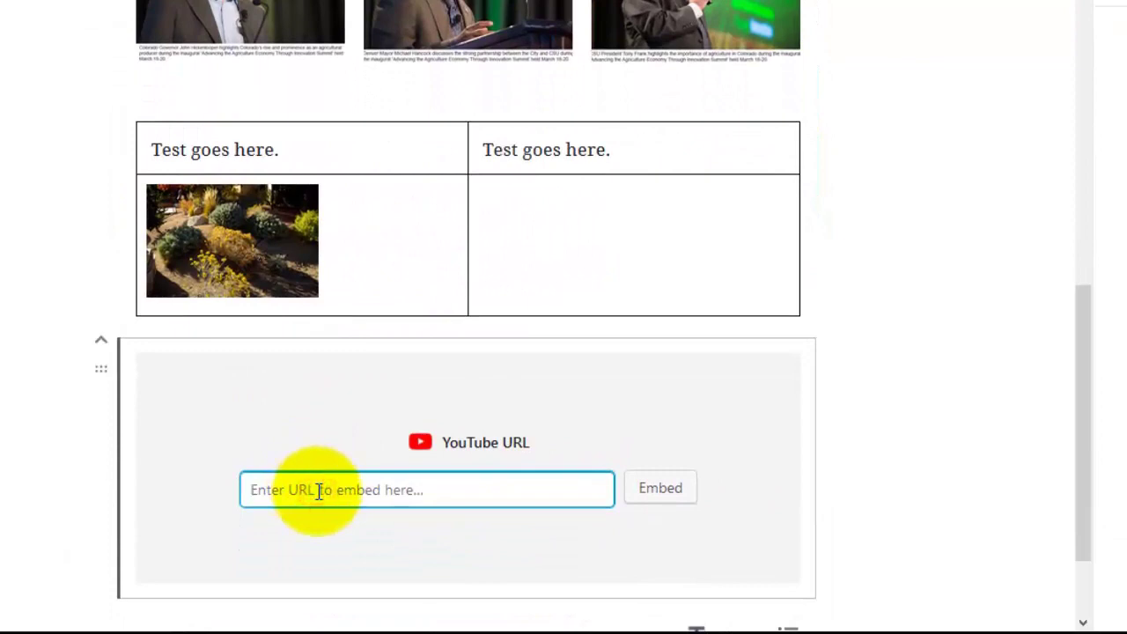
{"action": "type", "text": "https://www.youtube.com/watch?v=yFXt78Wm0bQ"}
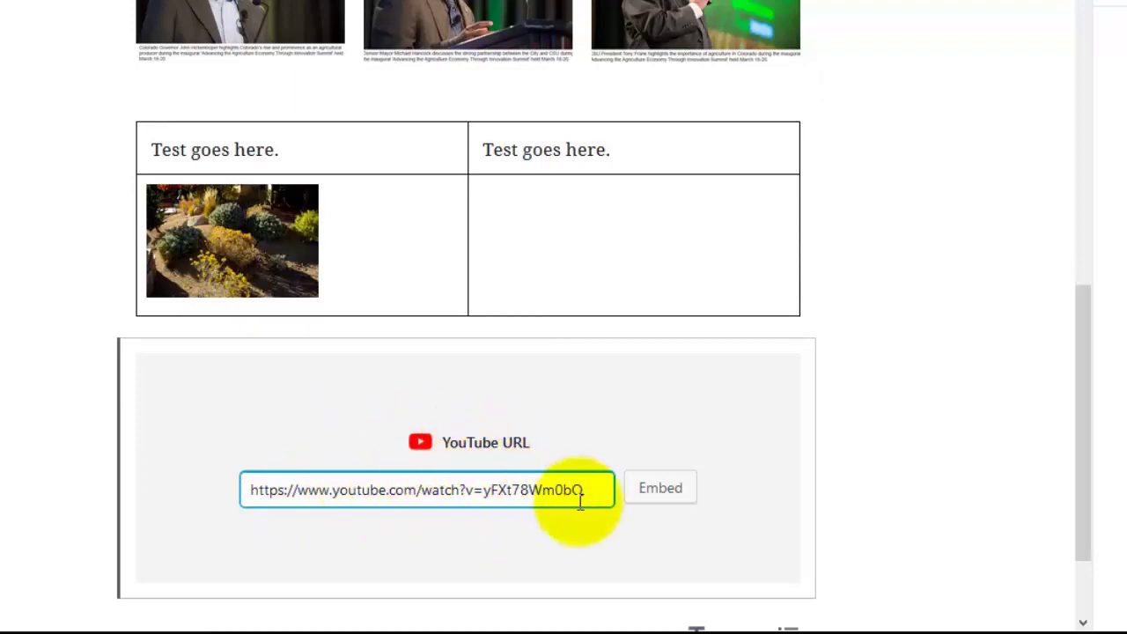
{"action": "left_click", "coordinate": [655, 494]}
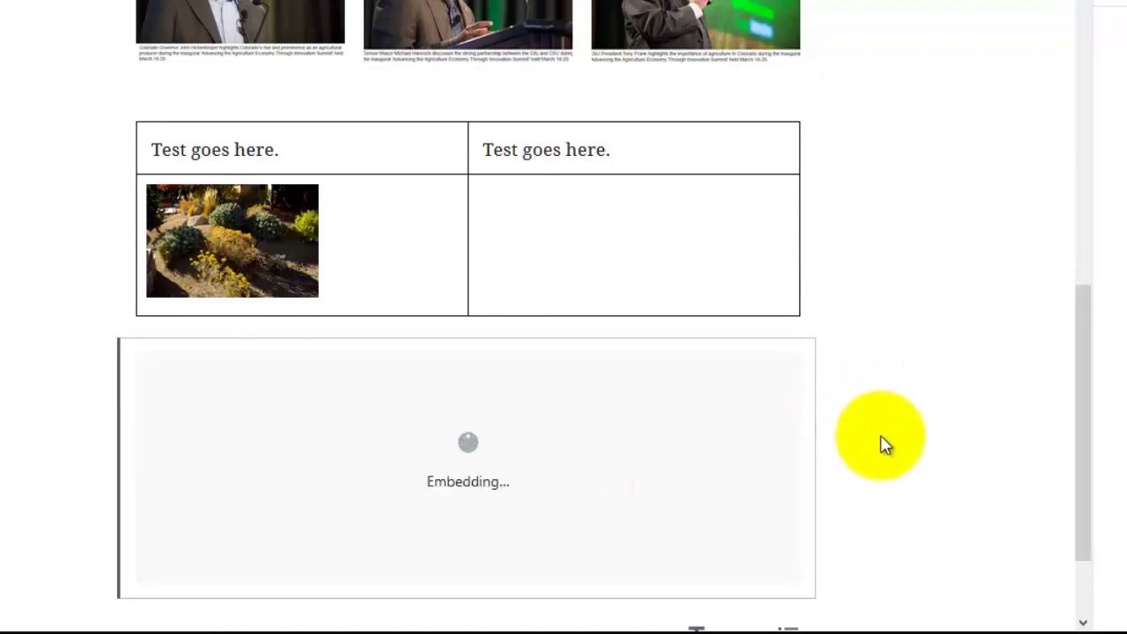
{"action": "scroll", "coordinate": [941, 431], "scroll_direction": "down", "scroll_amount": 3}
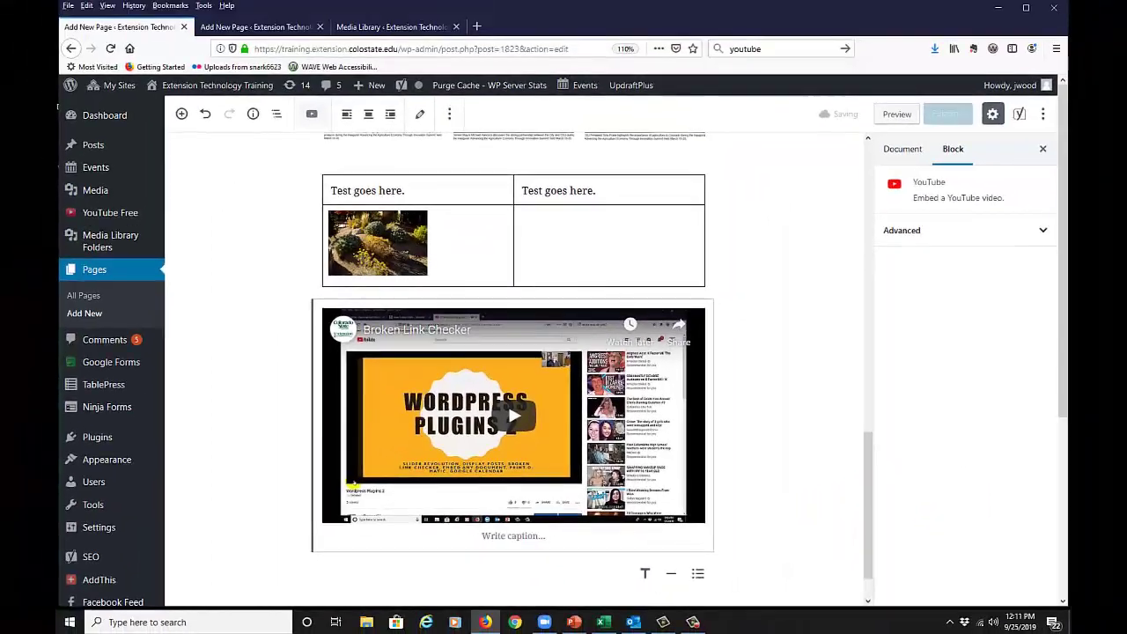
Leave an empty paragraph below the YouTube video, then switch to the Columns page.
{"action": "left_click", "coordinate": [1051, 514]}
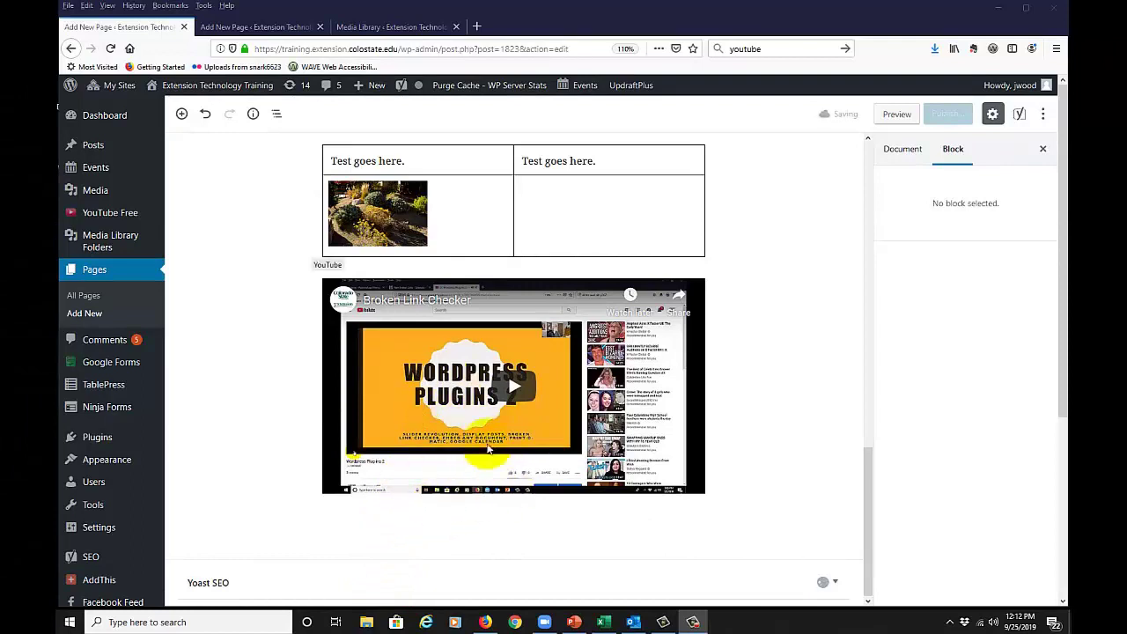
{"action": "left_click", "coordinate": [454, 528]}
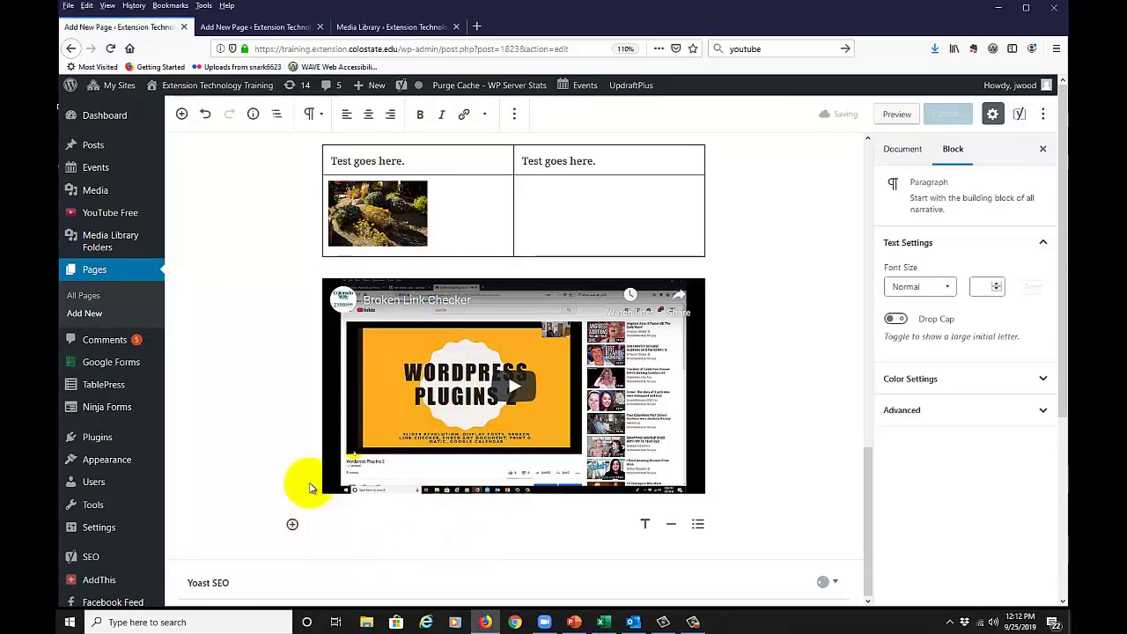
{"action": "left_click", "coordinate": [225, 26]}
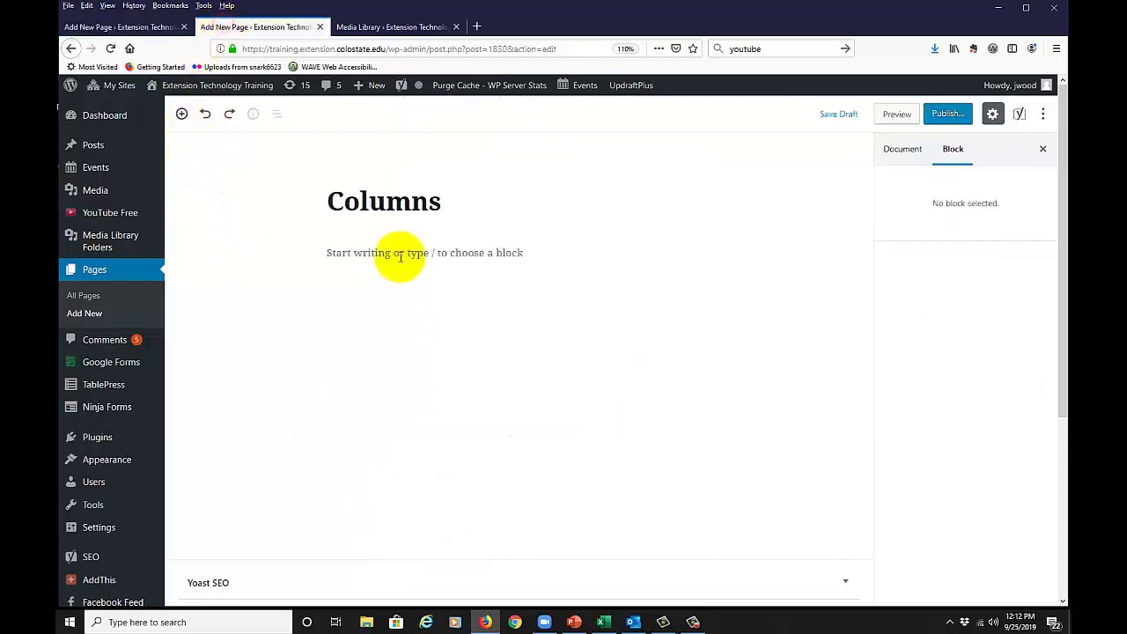
Start a block below the Columns page title and search the inserter for 'col'.
{"action": "left_click", "coordinate": [392, 201]}
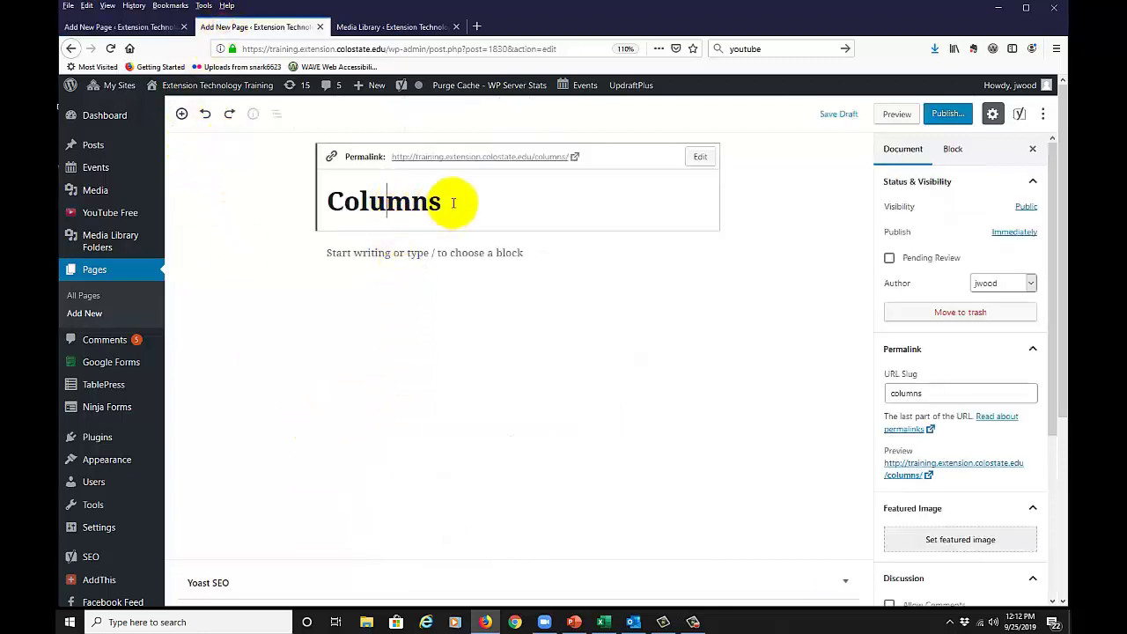
{"action": "left_click", "coordinate": [419, 251]}
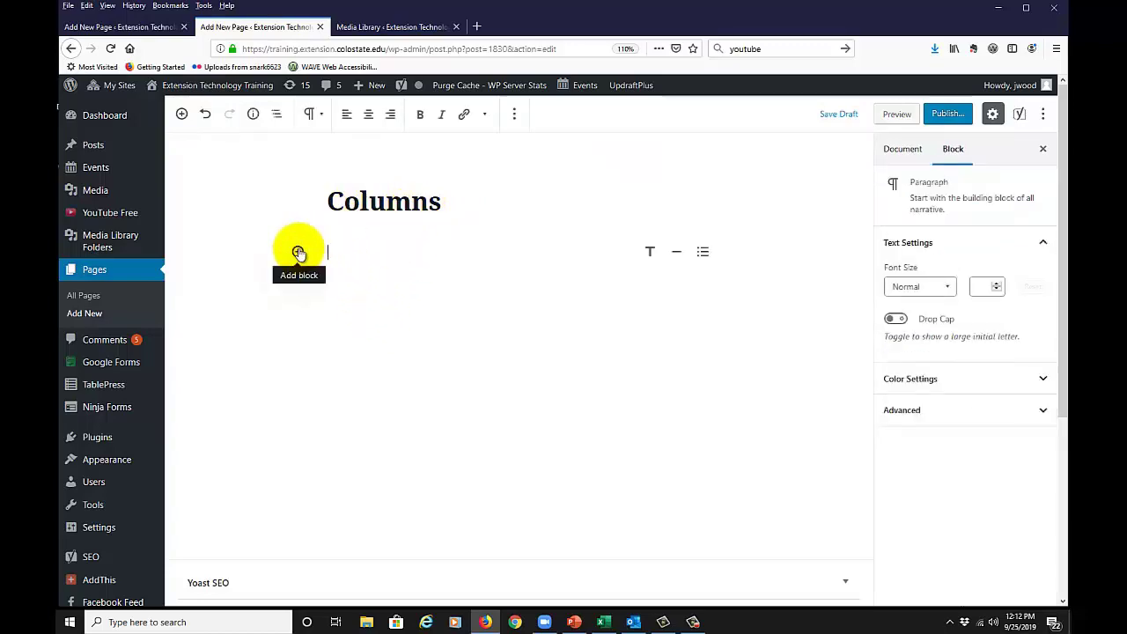
{"action": "left_click", "coordinate": [299, 253]}
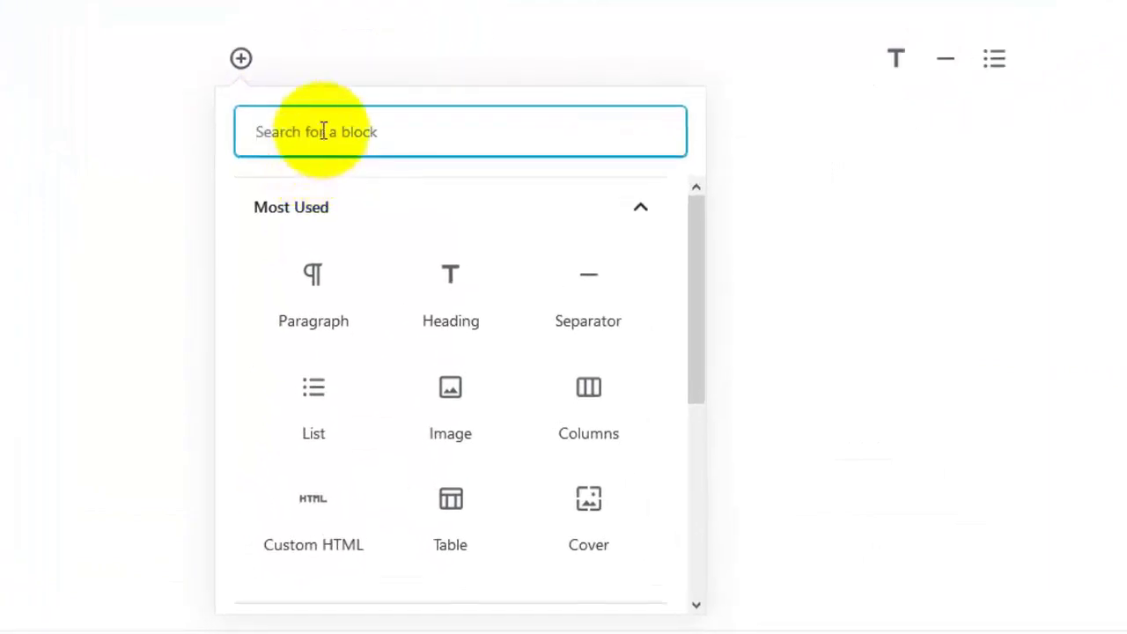
{"action": "type", "text": "col"}
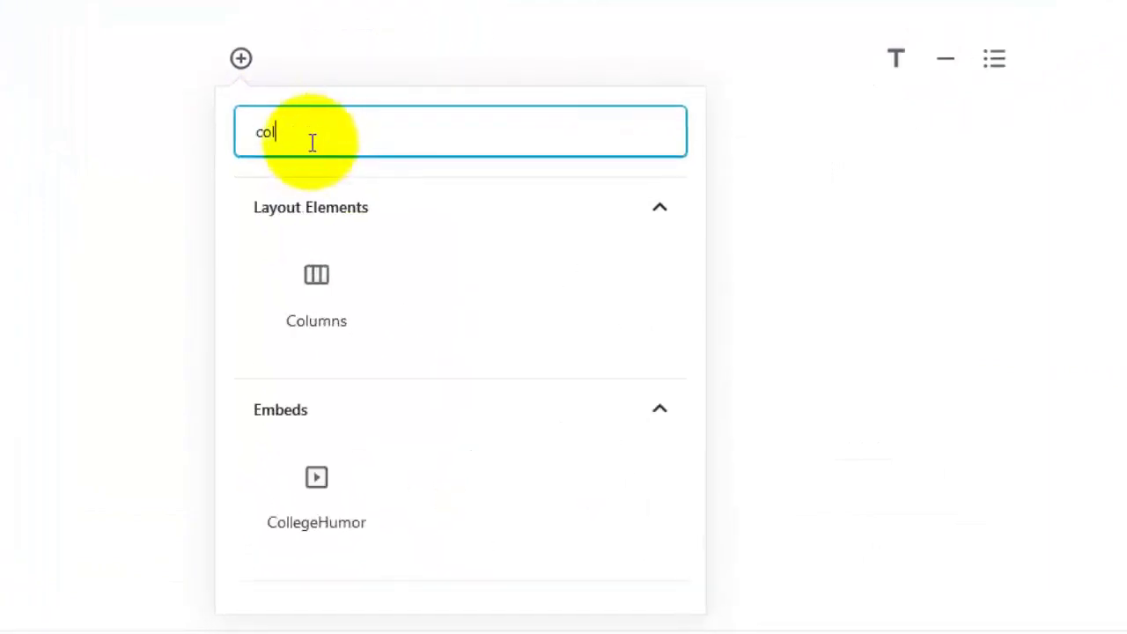
Insert the Columns block and paste Lorem ipsum text into its left and right columns.
{"action": "left_click", "coordinate": [317, 281]}
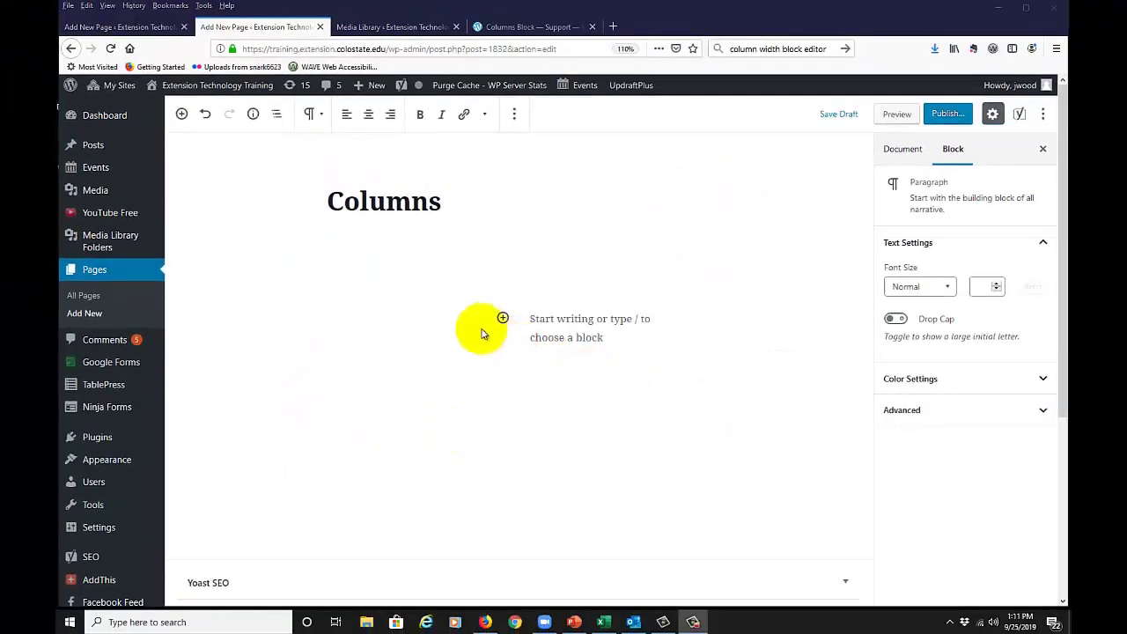
{"action": "left_click", "coordinate": [408, 301]}
{"action": "left_click", "coordinate": [578, 326]}
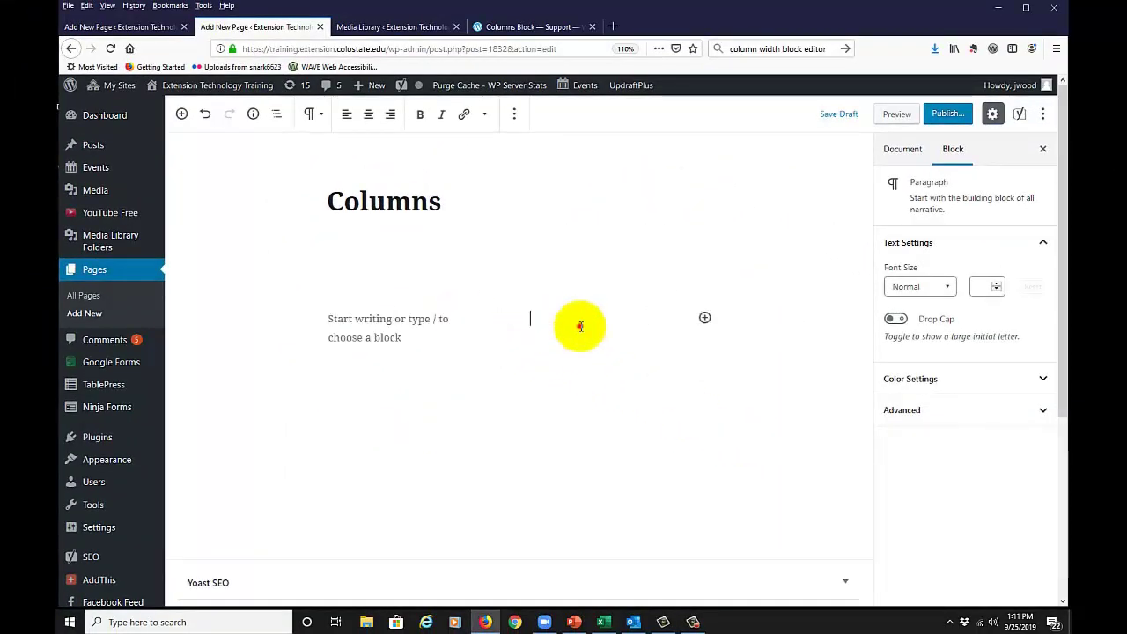
{"action": "left_click", "coordinate": [362, 322]}
{"action": "left_click", "coordinate": [554, 319]}
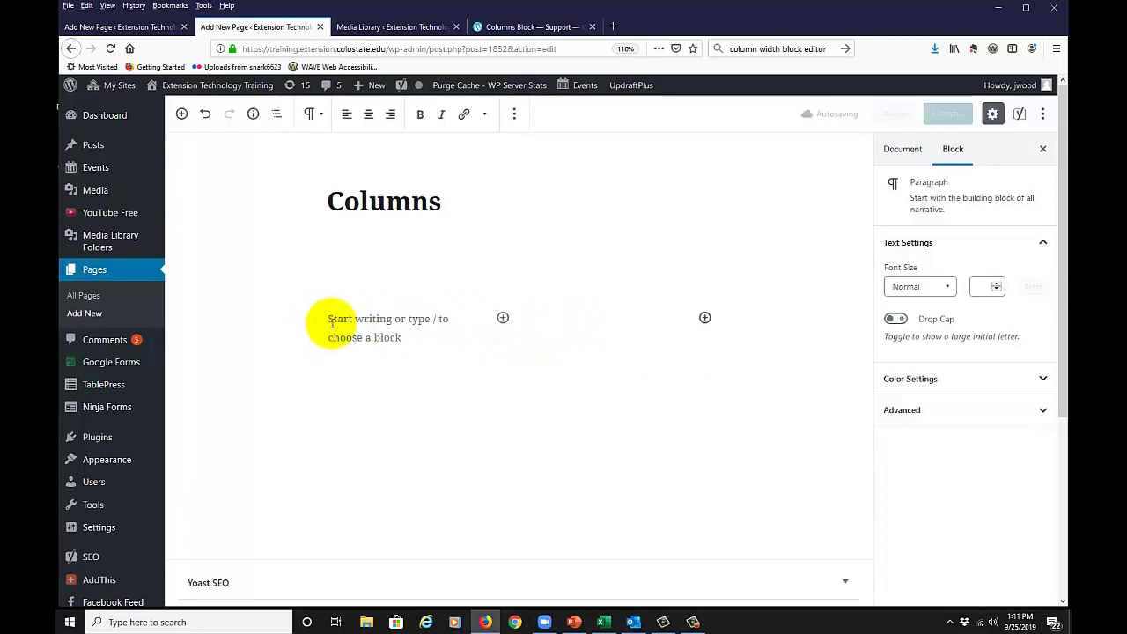
{"action": "left_click", "coordinate": [333, 321]}
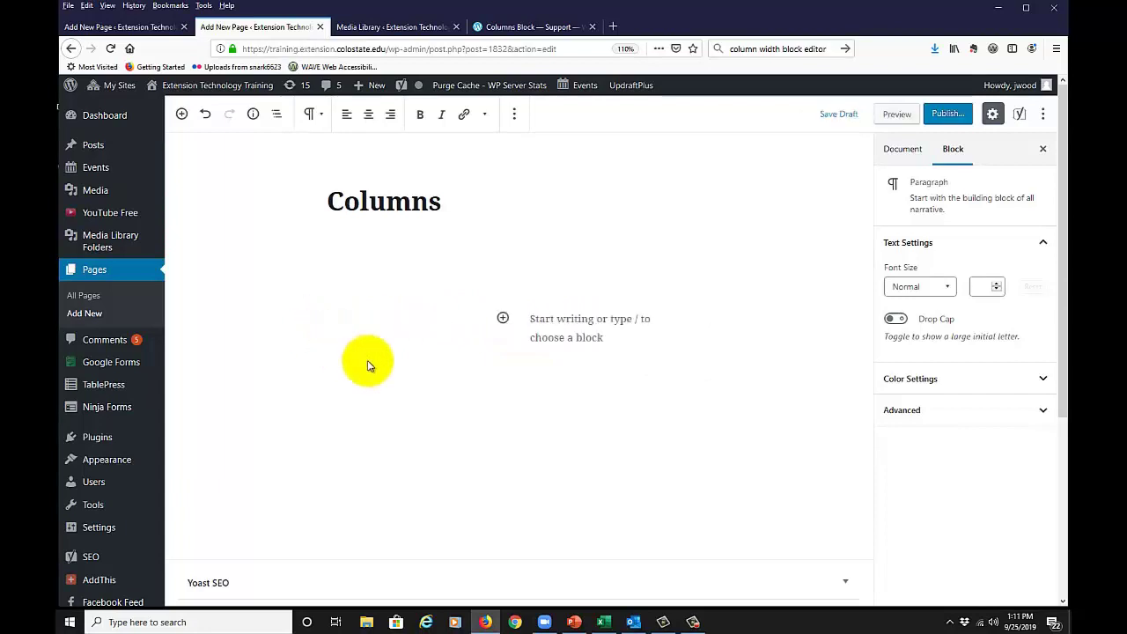
{"action": "type", "text": "Lorem ipsum dolor sit amet, consectetur adipiscing elit, sed do eiusmod tempor incididunt ut labore et dolore magna aliqua. Ut enim ad minim veniam, quis nostrud exercitation ullamco laboris nisi ut aliquip ex ea commodo consequat. Duis aute irure dolor in reprehenderit in voluptate velit esse cillum dolore eu fugiat nulla pariatur. Excepteur sint occaecat cupidatat non proident, sunt in culpa qui officia deserunt mollit anim id est laborum."}
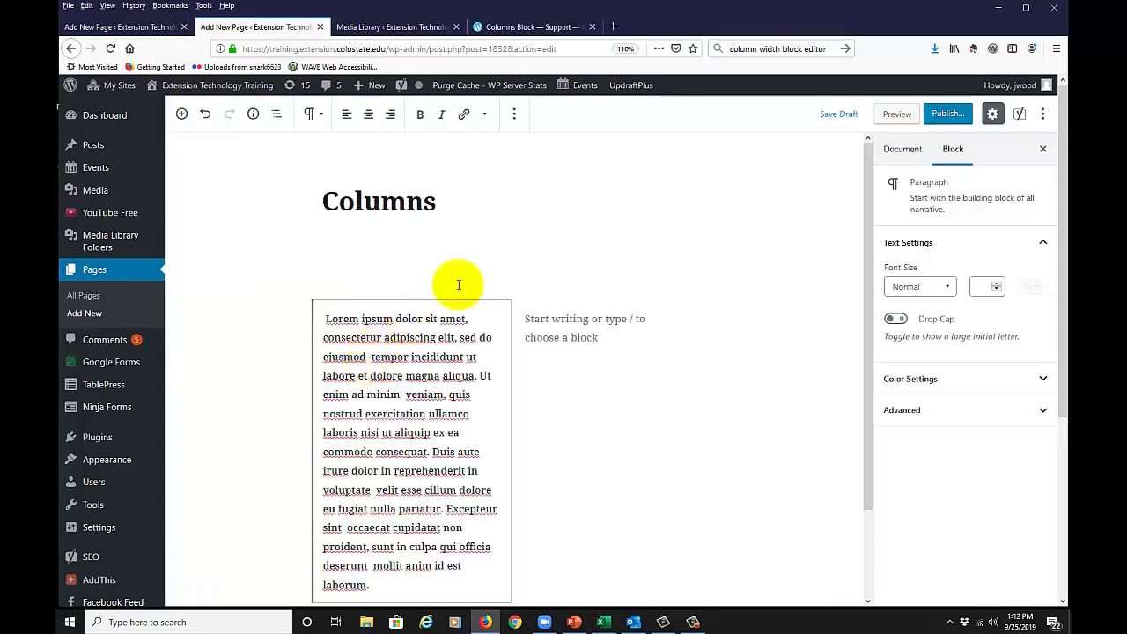
{"action": "left_click", "coordinate": [536, 320]}
{"action": "left_click", "coordinate": [535, 320]}
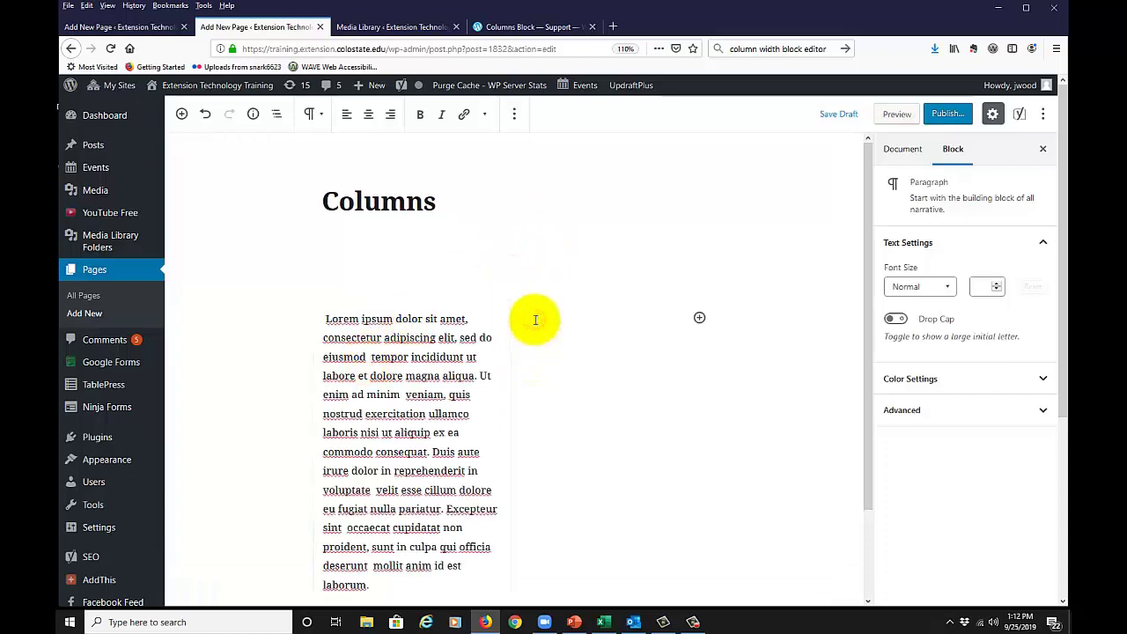
{"action": "type", "text": "Lorem ipsum dolor sit amet, consectetur adipiscing elit, sed do eiusmod  tempor incididunt ut labore et dolore magna aliqua. Ut enim ad minim  veniam, quis nostrud exercitation ullamco laboris nisi ut aliquip ex ea commodo consequat. Duis aute irure dolor in reprehenderit in voluptate  velit esse cillum dolore eu fugiat nulla pariatur. Excepteur sint  occaecat cupidatat non proident, sunt in culpa qui officia deserunt  mollit anim id est laborum."}
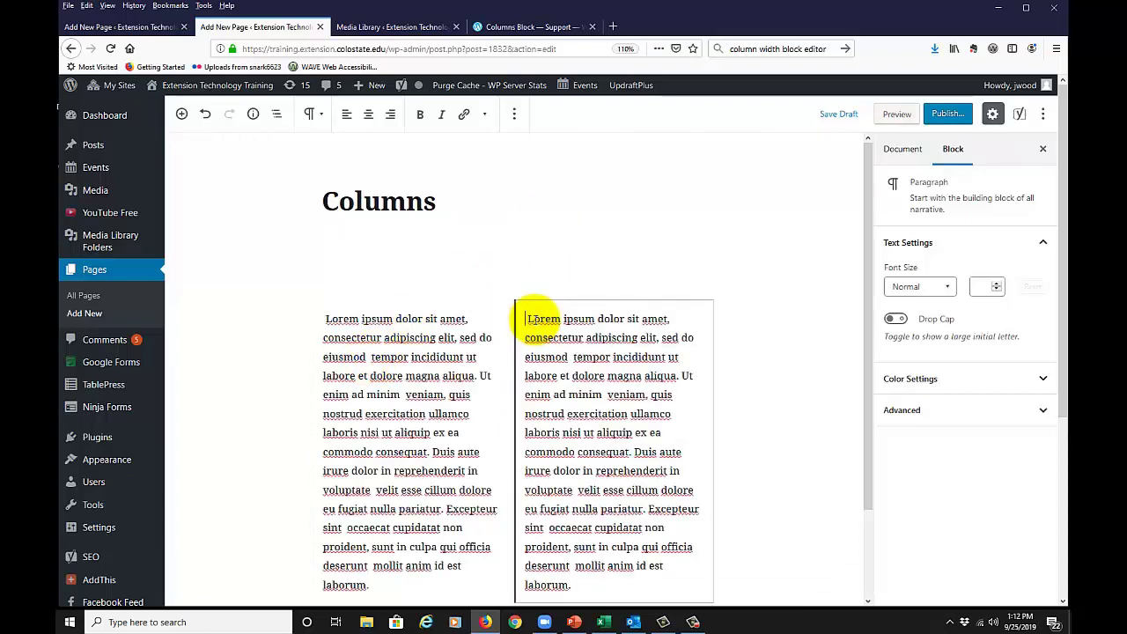
Increase the Columns block to 3 columns and paste Lorem ipsum into the new third column.
{"action": "key", "text": "Escape"}
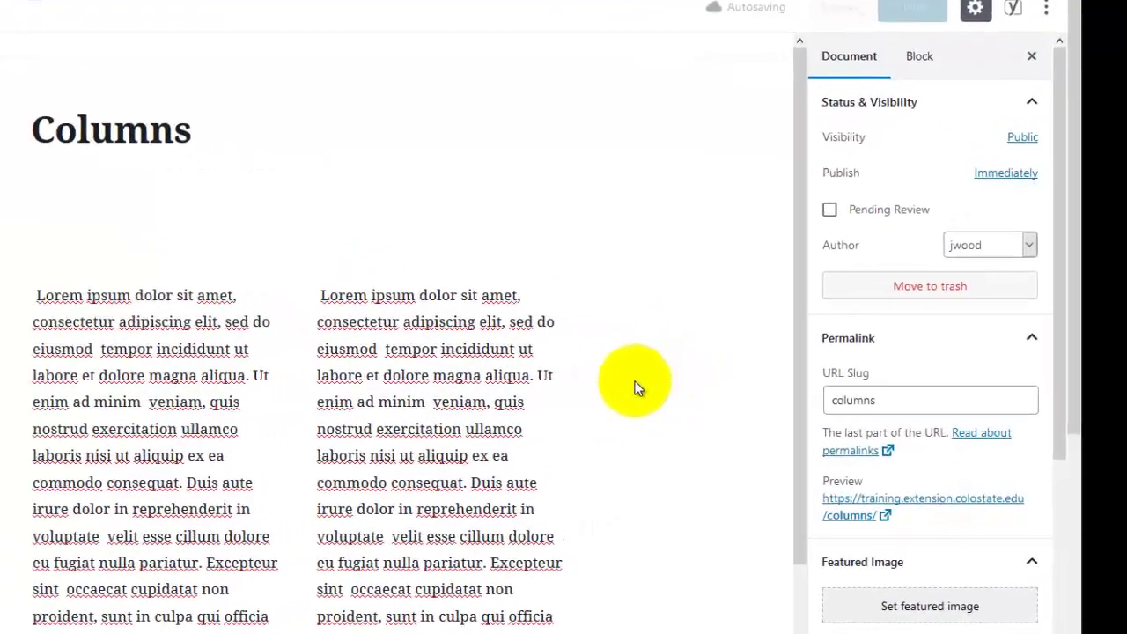
{"action": "left_click", "coordinate": [398, 379]}
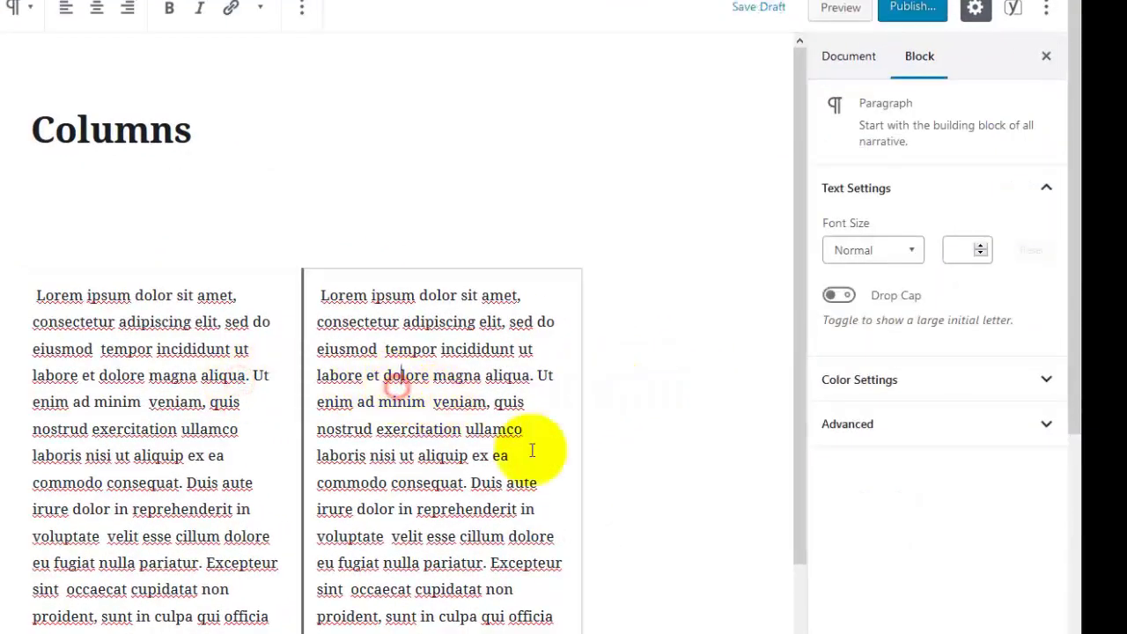
{"action": "left_click", "coordinate": [604, 388]}
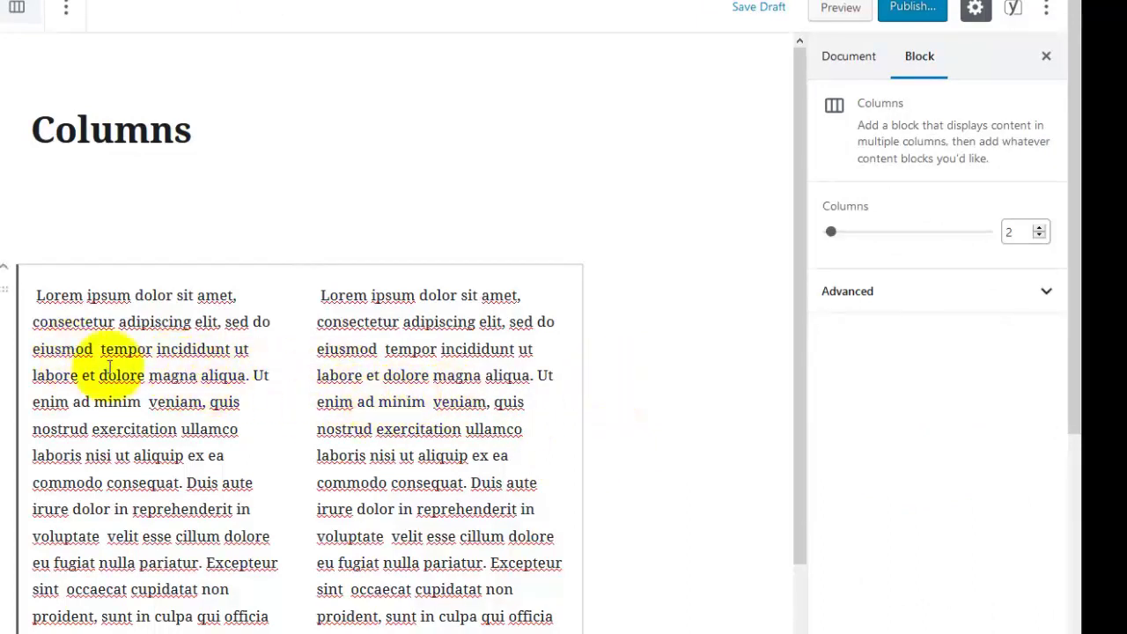
{"action": "left_click", "coordinate": [606, 397]}
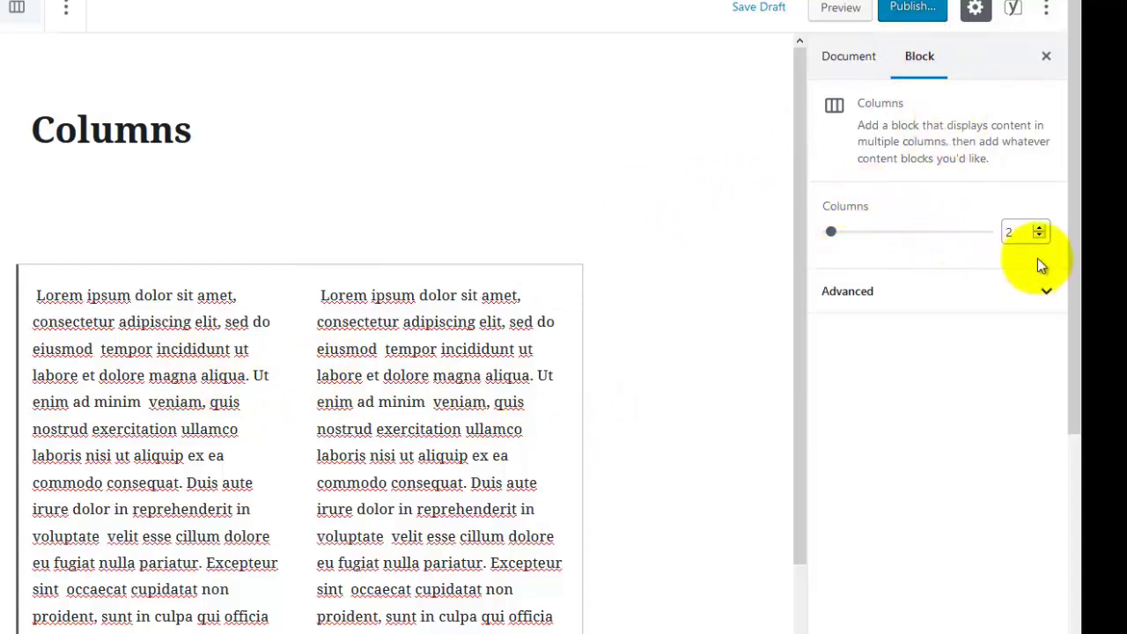
{"action": "left_click", "coordinate": [1041, 228]}
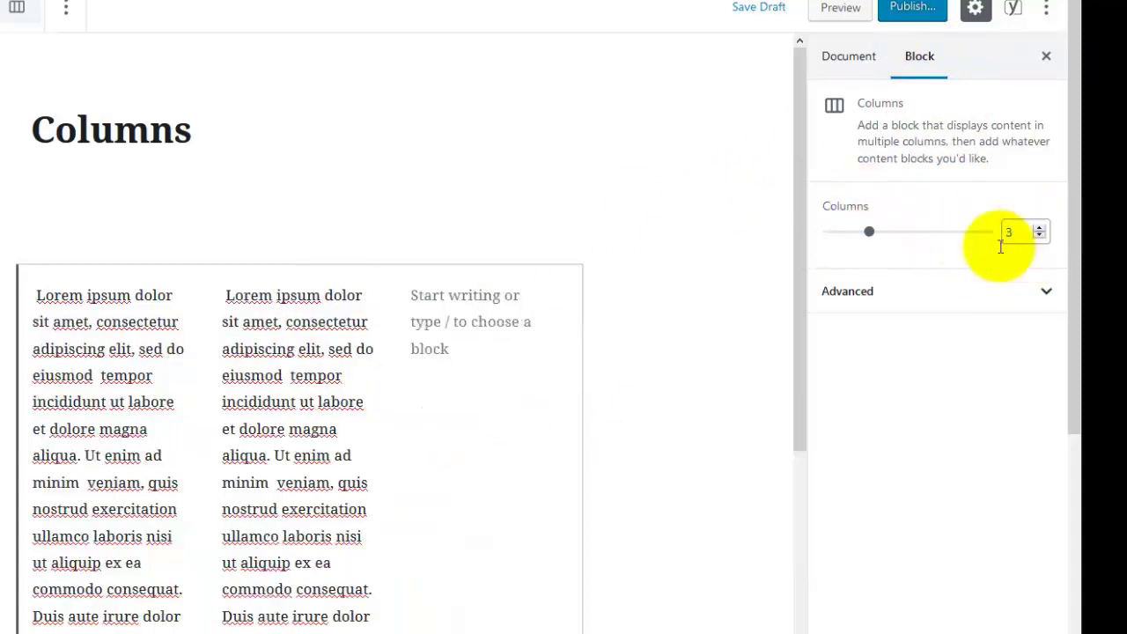
{"action": "left_click", "coordinate": [468, 289]}
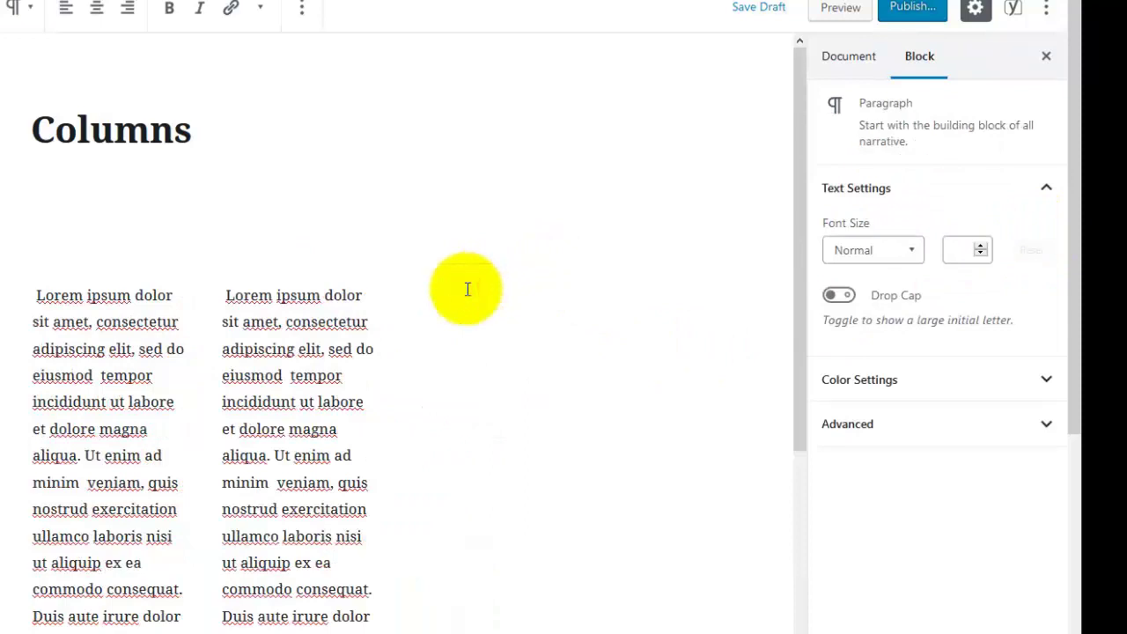
{"action": "key", "text": "ctrl+v"}
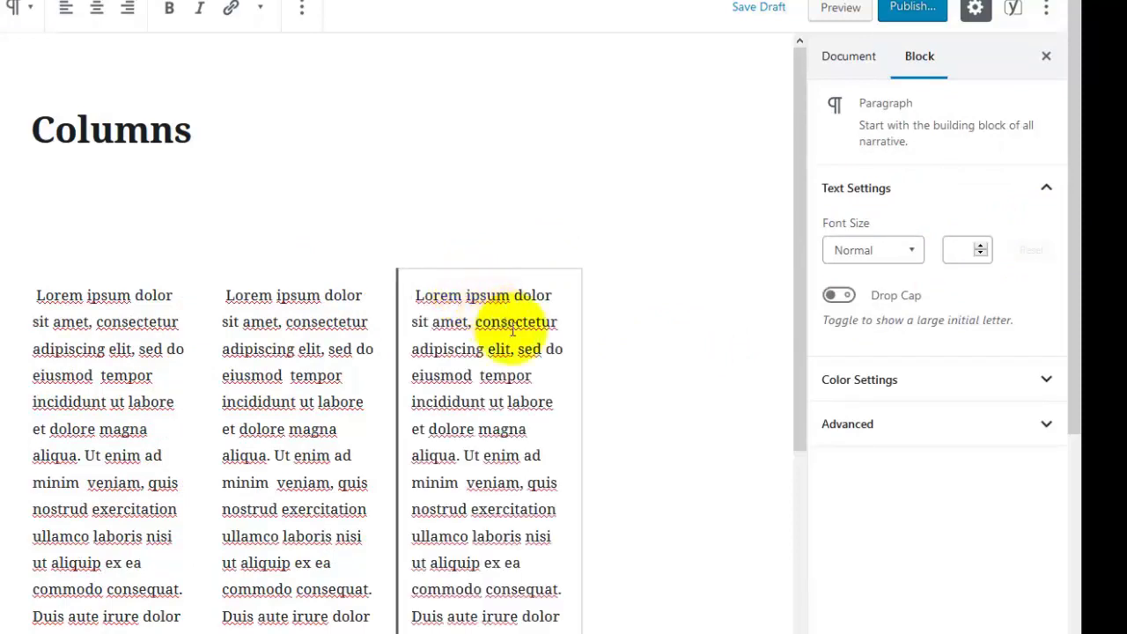
{"action": "left_click", "coordinate": [614, 379]}
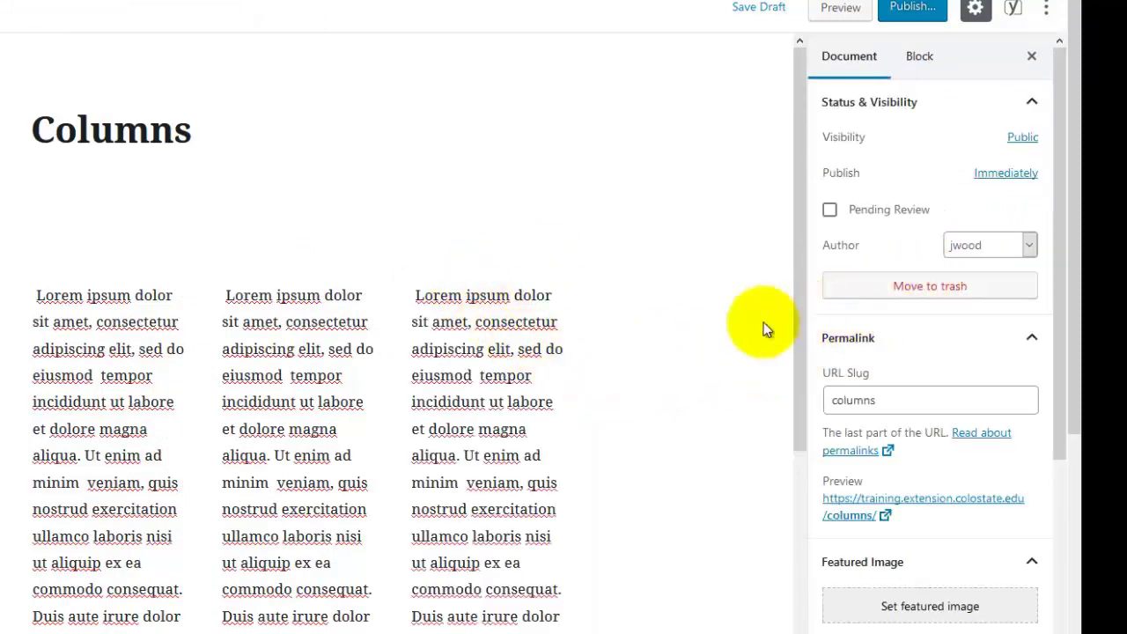
{"action": "left_click", "coordinate": [586, 327]}
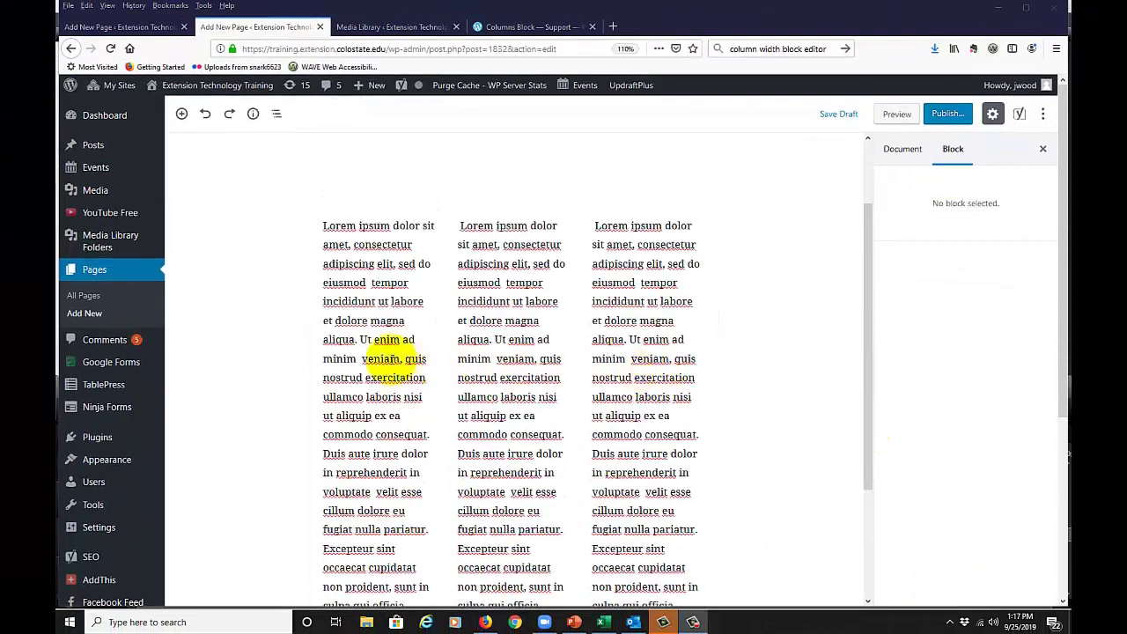
Insert ss1-1.png from the Media Library as an inline image before the first column's text.
{"action": "left_click", "coordinate": [334, 350]}
{"action": "scroll", "coordinate": [353, 397], "scroll_direction": "up", "scroll_amount": 2}
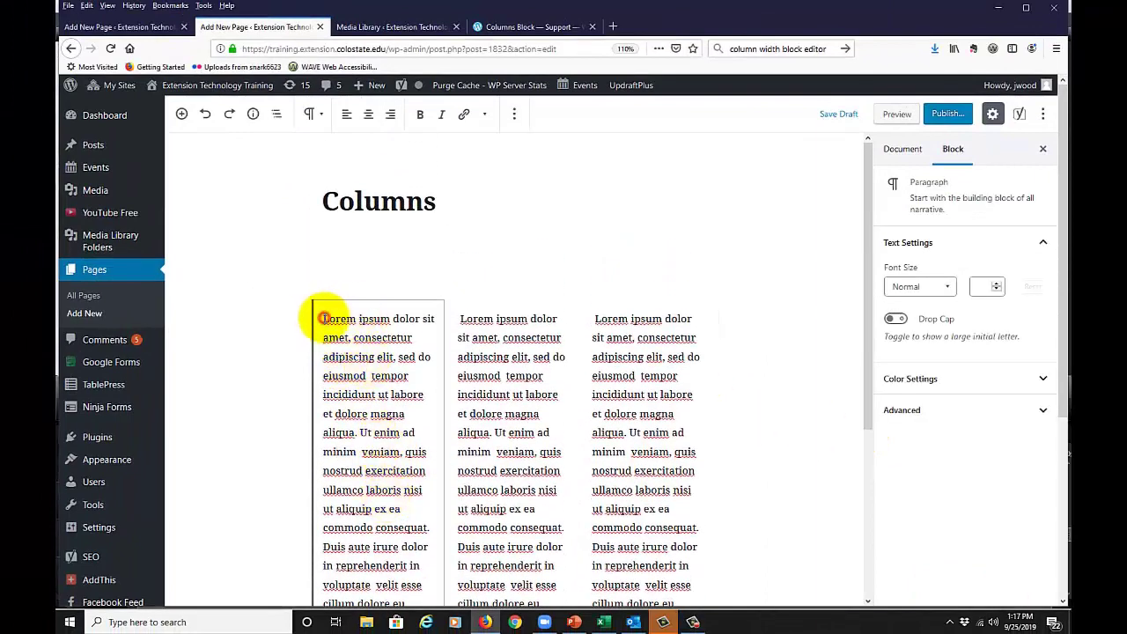
{"action": "left_click", "coordinate": [324, 319]}
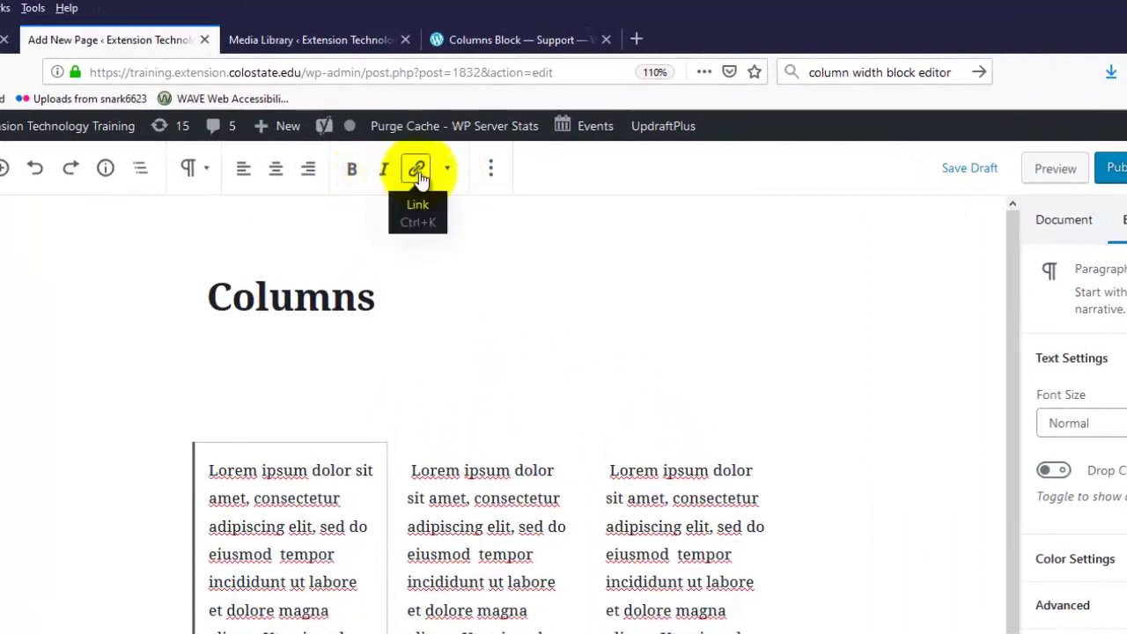
{"action": "left_click", "coordinate": [447, 170]}
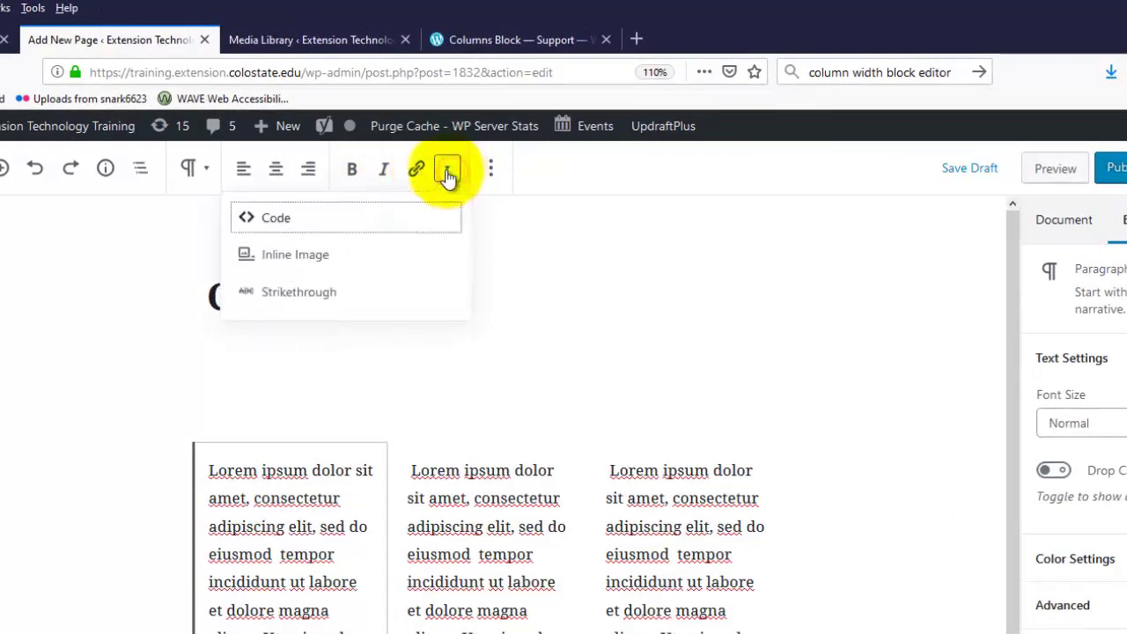
{"action": "left_click", "coordinate": [354, 261]}
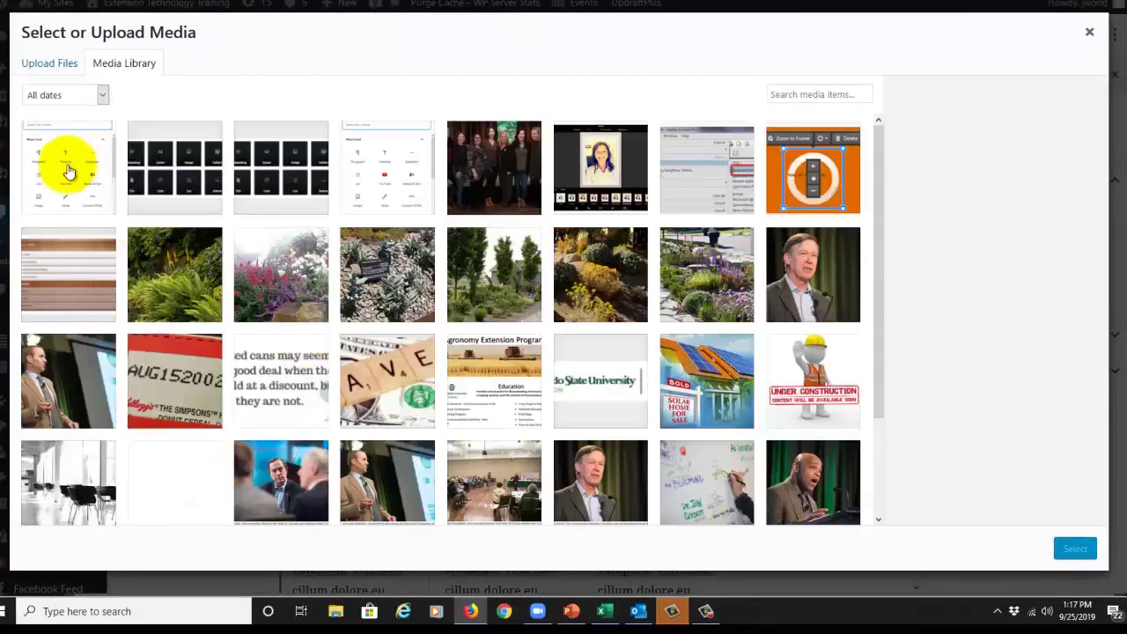
{"action": "left_click", "coordinate": [68, 170]}
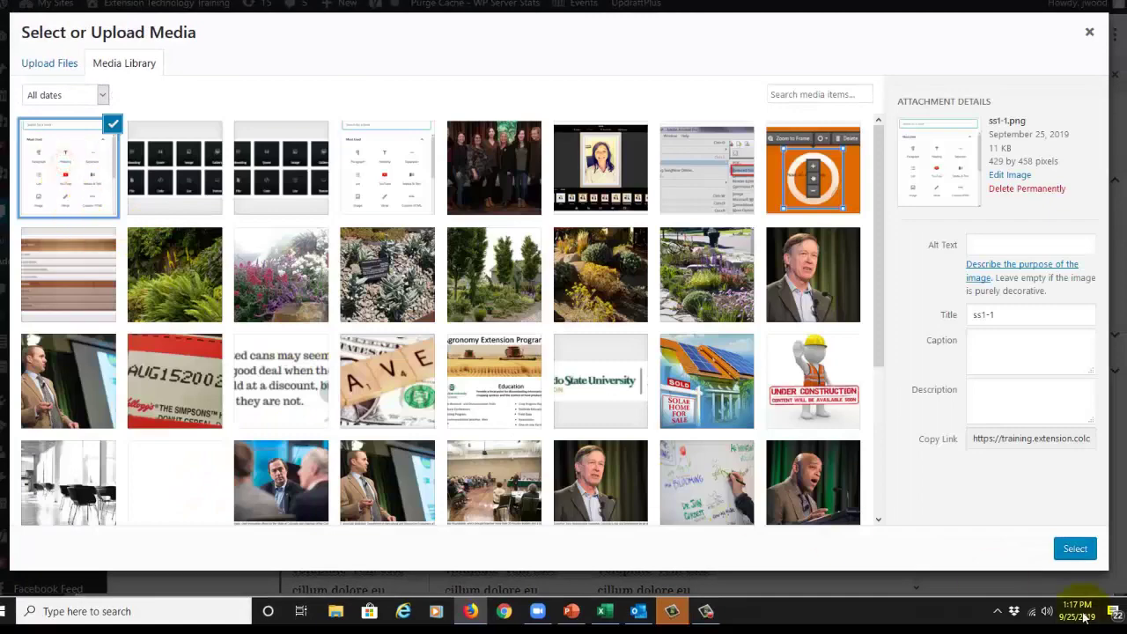
{"action": "left_click", "coordinate": [1076, 549]}
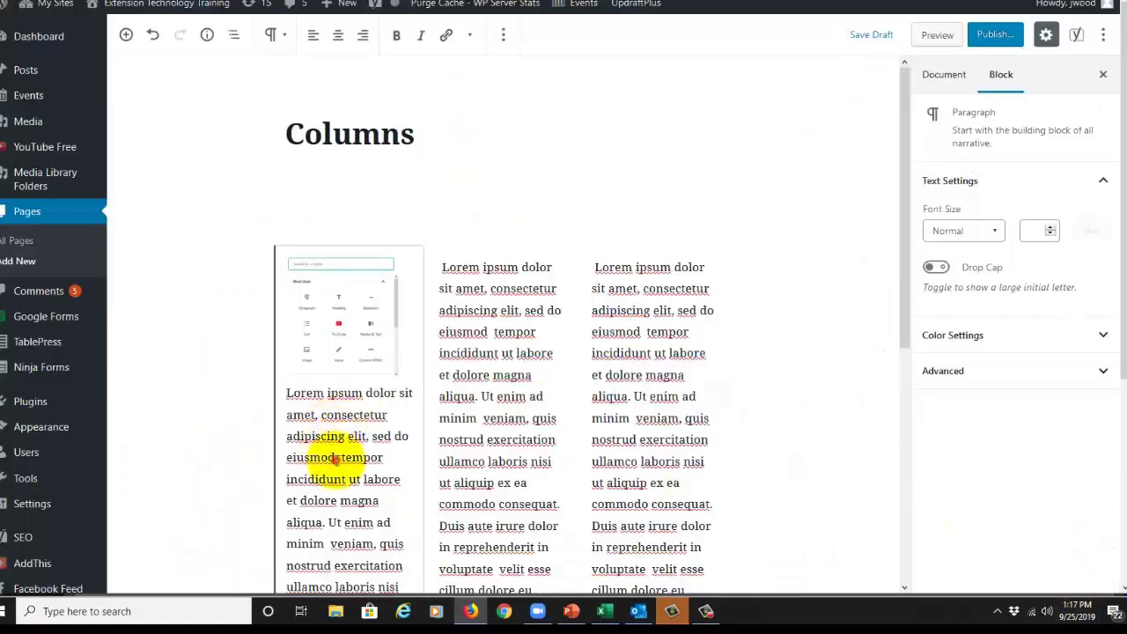
{"action": "left_click", "coordinate": [461, 451]}
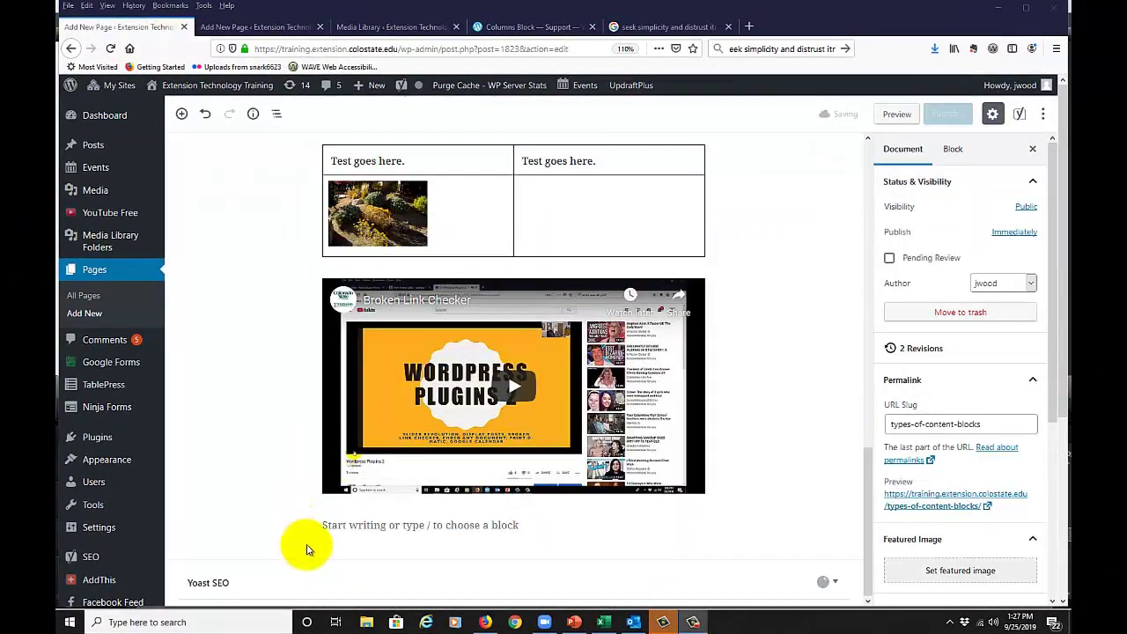
Insert a Button block found by searching 'but' below the video and start typing 'CSU Extension'.
{"action": "mouse_move", "coordinate": [308, 527]}
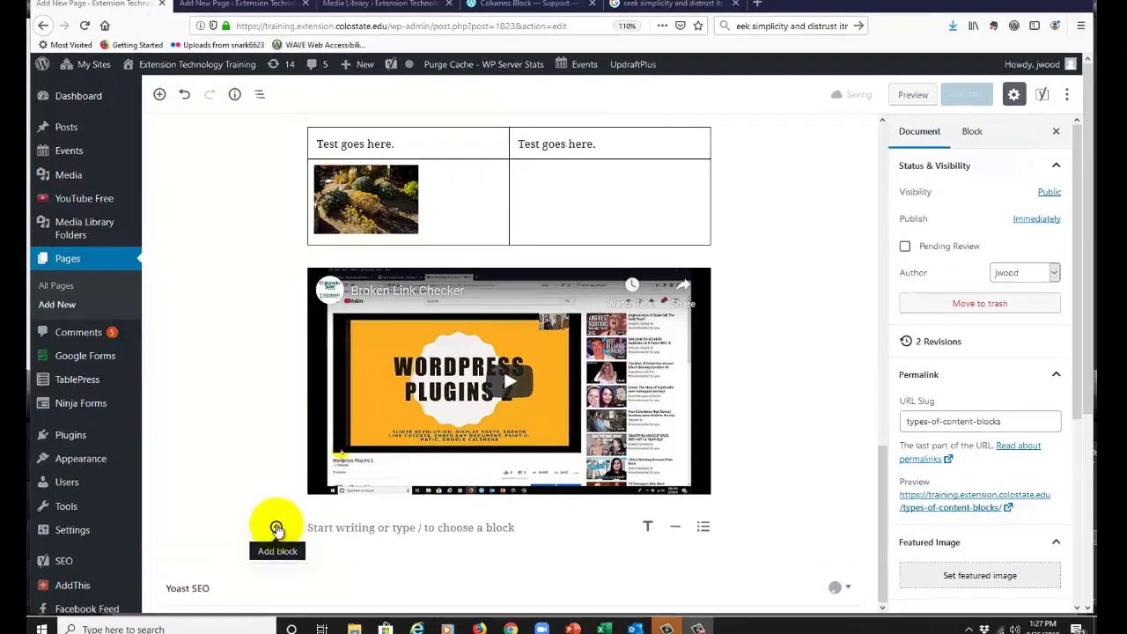
{"action": "left_click", "coordinate": [293, 526]}
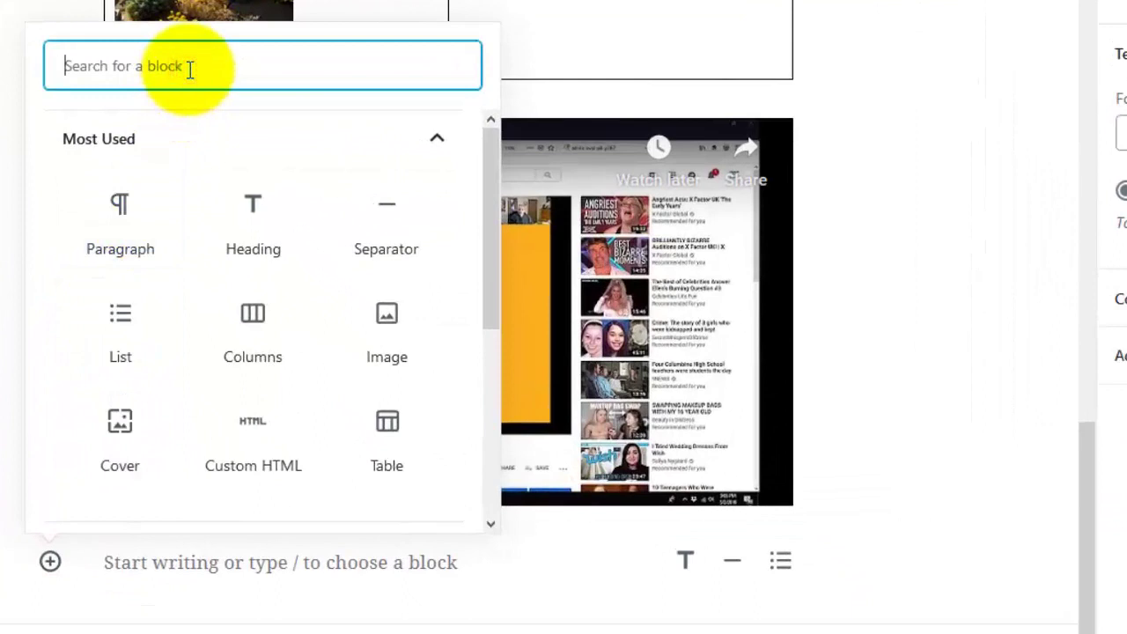
{"action": "type", "text": "but"}
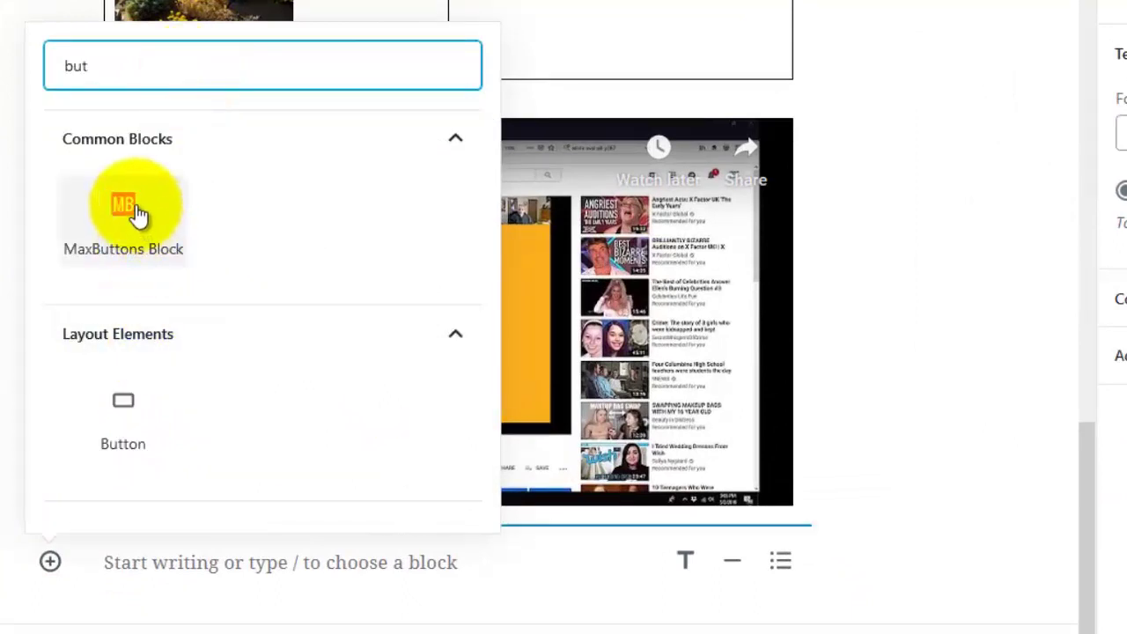
{"action": "left_click", "coordinate": [123, 414]}
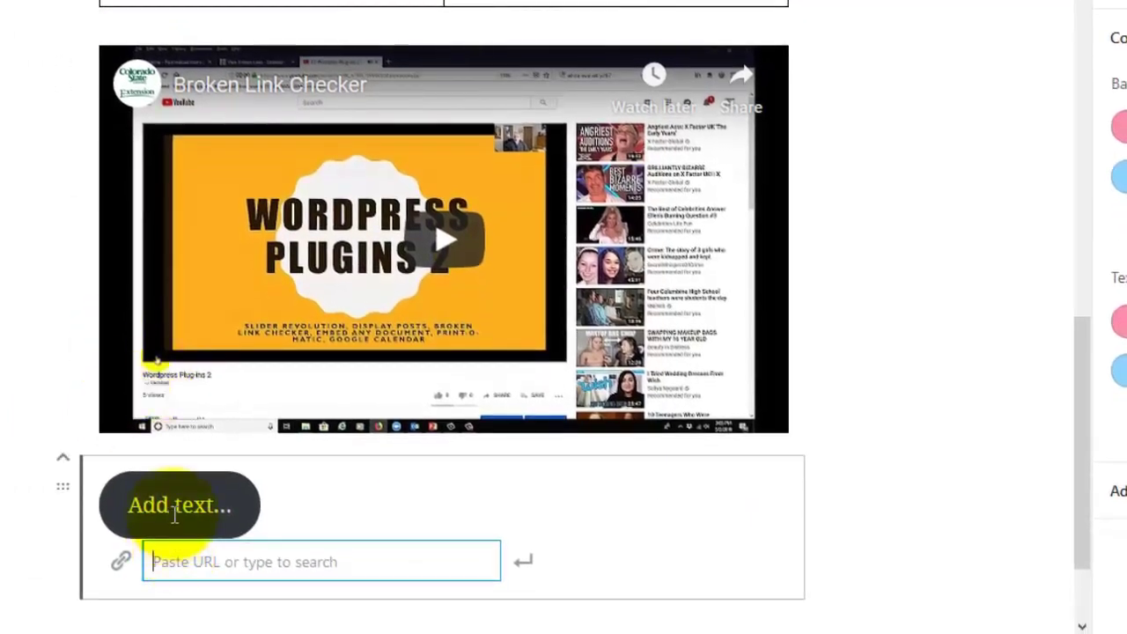
{"action": "left_click", "coordinate": [176, 504]}
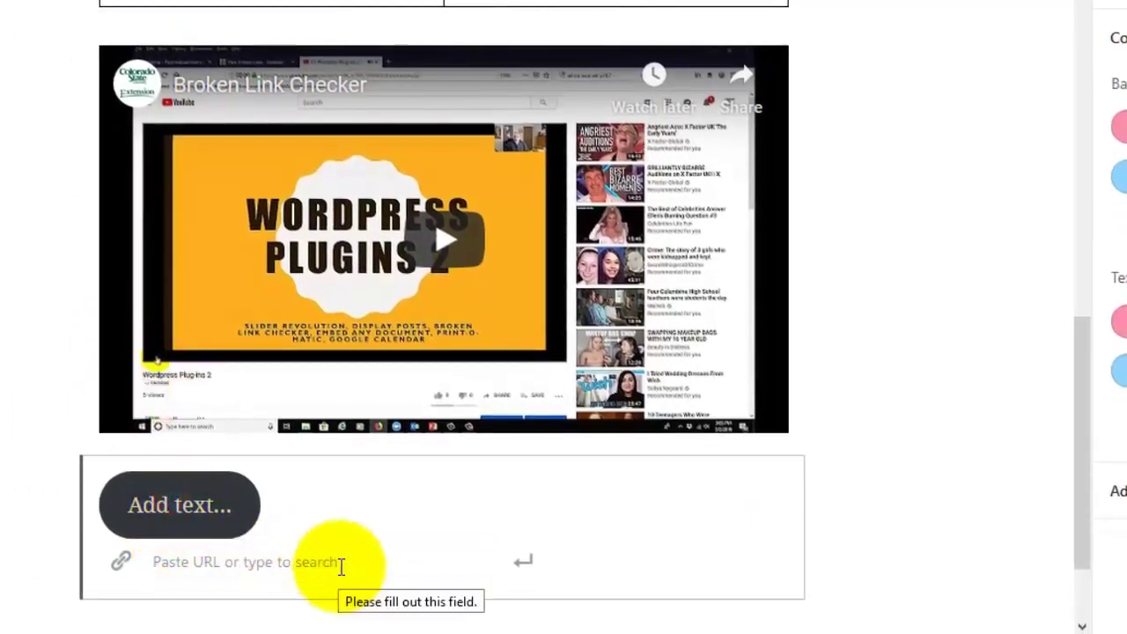
{"action": "type", "text": "CSU Extension"}
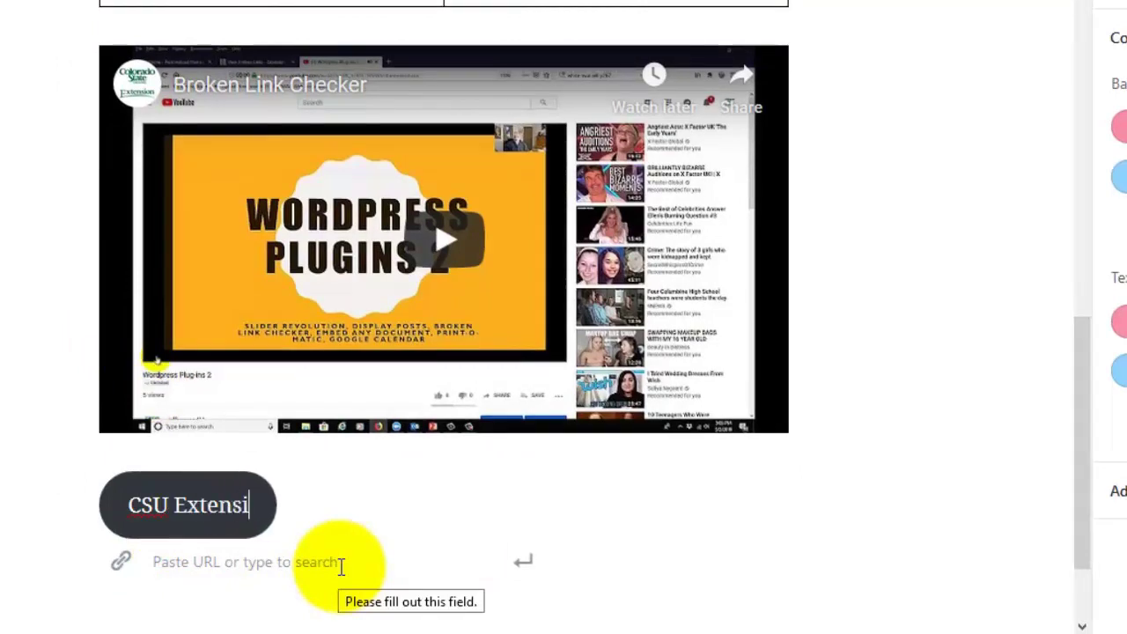
Give the CSU Extension button the Squared style, Pale pink background and black text.
{"action": "left_click", "coordinate": [194, 526]}
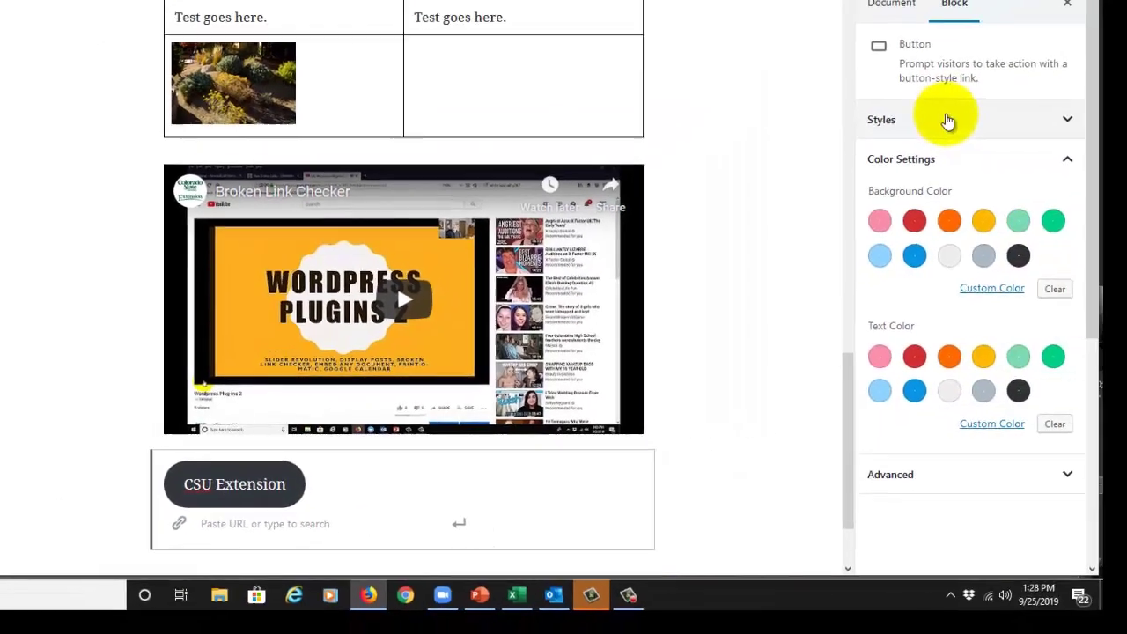
{"action": "left_click", "coordinate": [946, 118]}
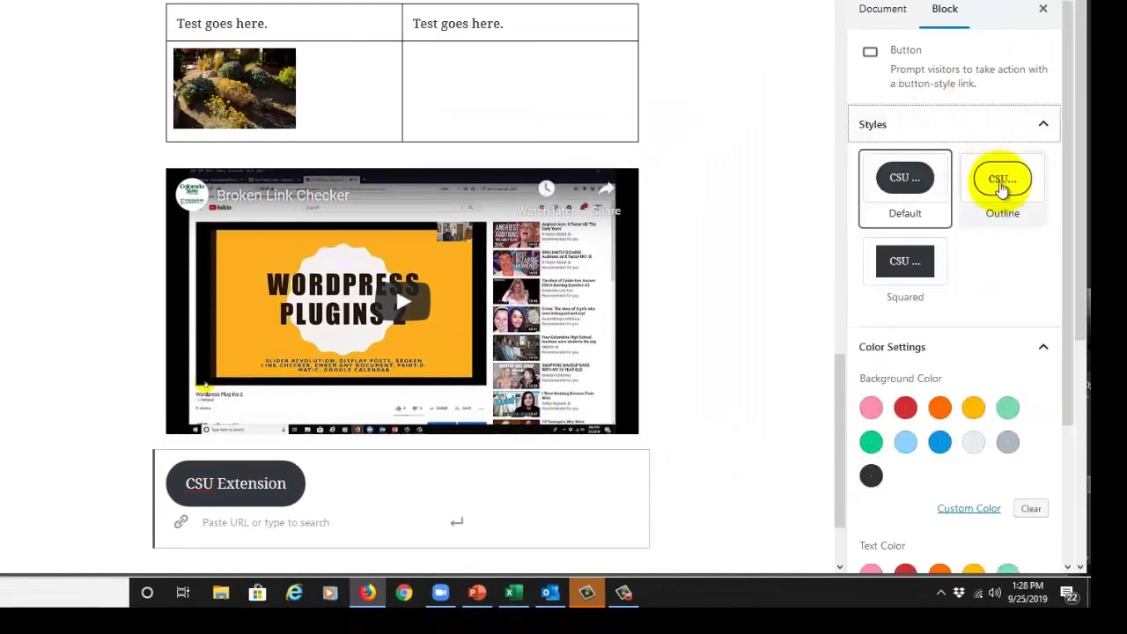
{"action": "left_click", "coordinate": [1004, 190]}
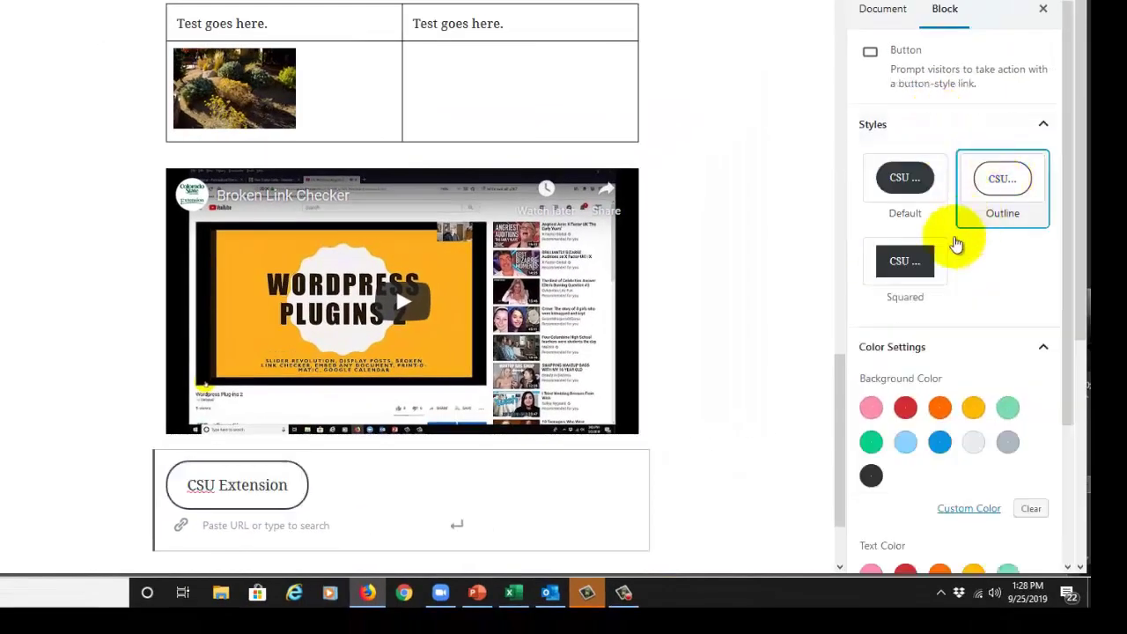
{"action": "left_click", "coordinate": [919, 257]}
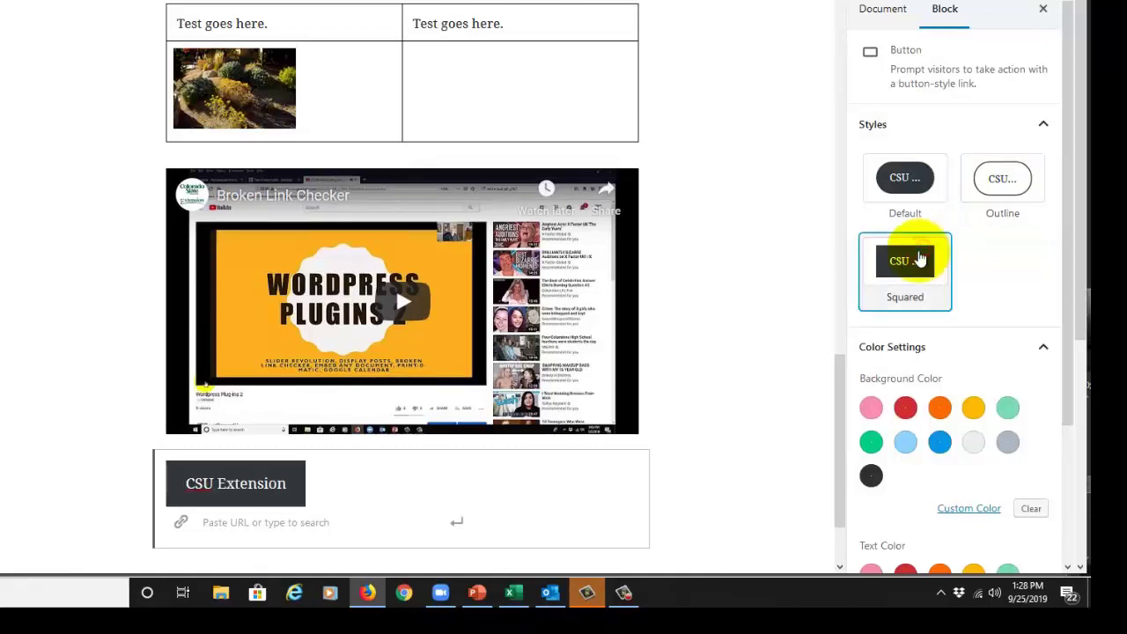
{"action": "left_click", "coordinate": [872, 407]}
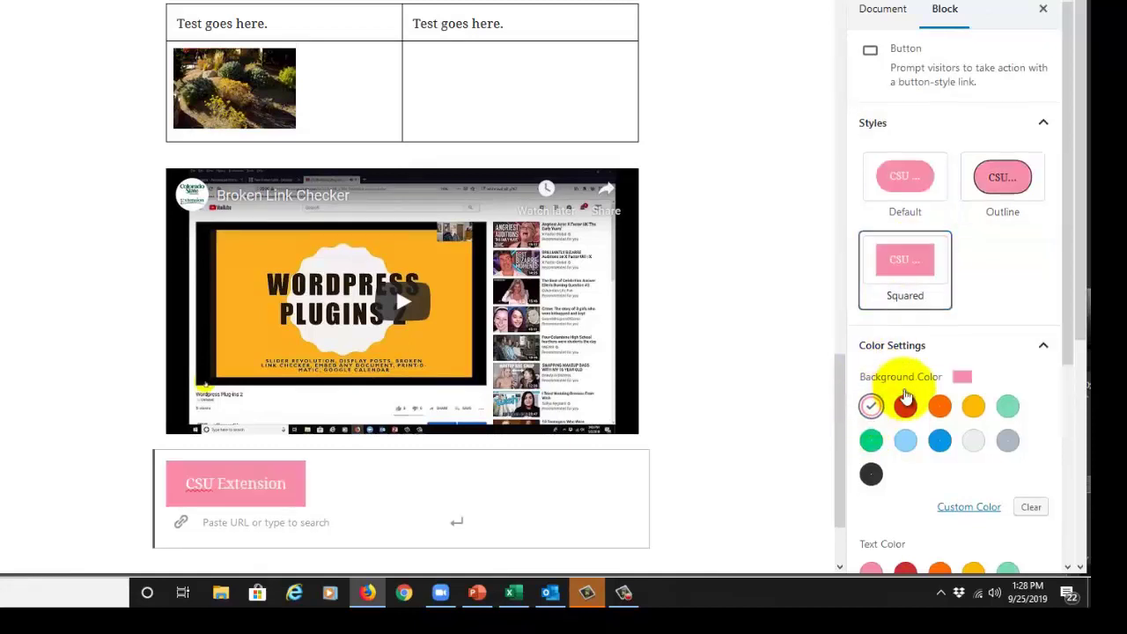
{"action": "scroll", "coordinate": [906, 395], "scroll_direction": "down", "scroll_amount": 3}
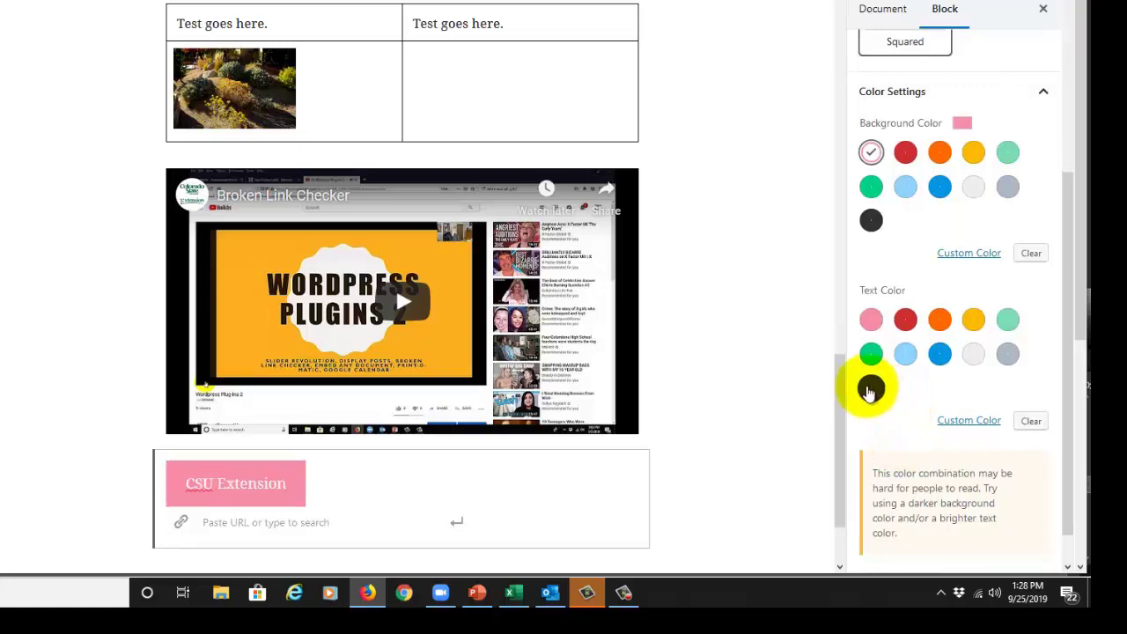
{"action": "left_click", "coordinate": [871, 388]}
{"action": "scroll", "coordinate": [735, 377], "scroll_direction": "down", "scroll_amount": 2}
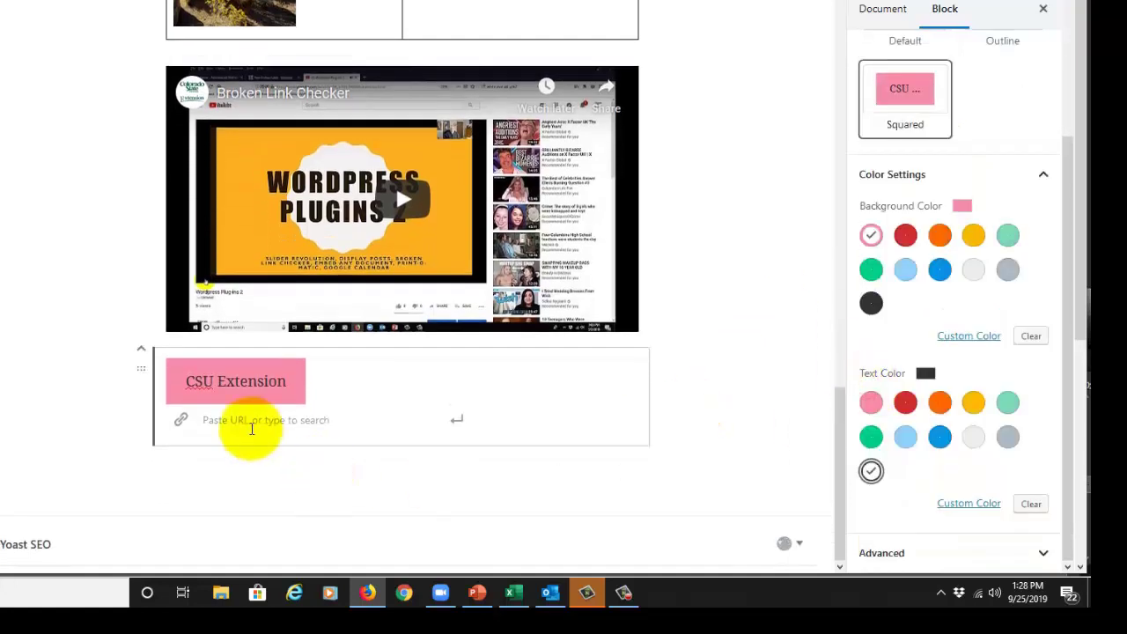
{"action": "left_click", "coordinate": [251, 423]}
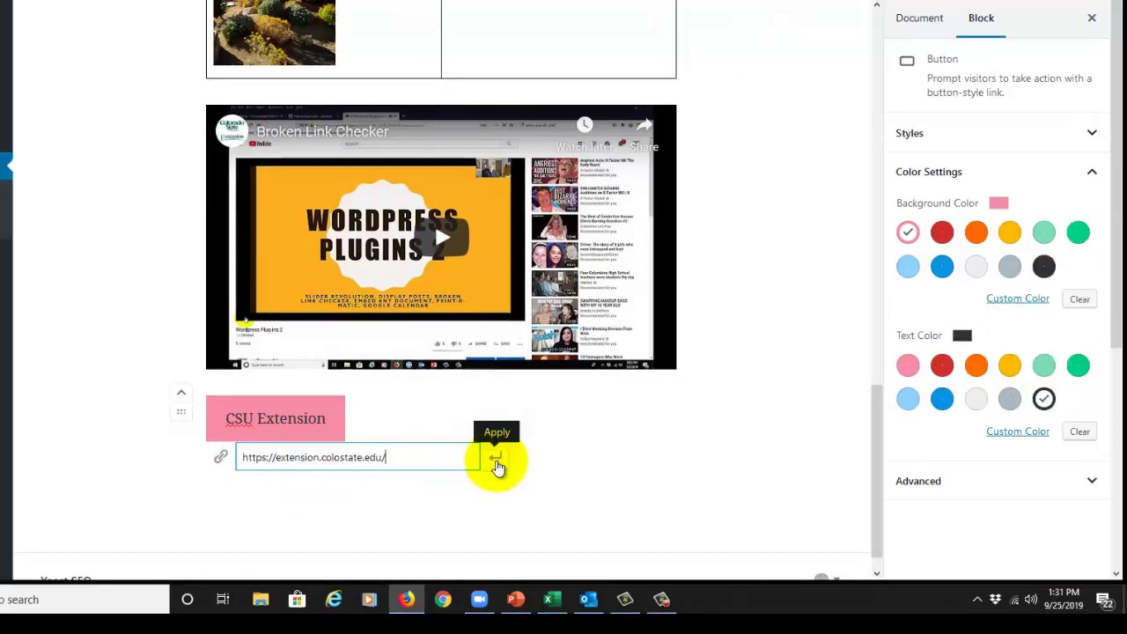
{"action": "left_click", "coordinate": [496, 459]}
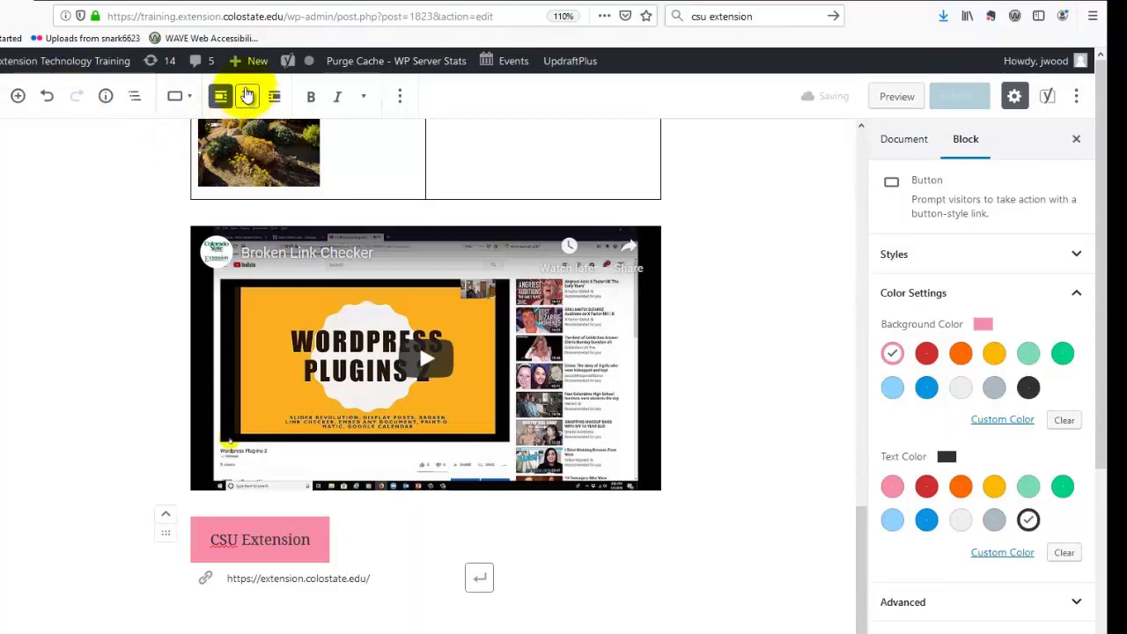
{"action": "left_click", "coordinate": [248, 96]}
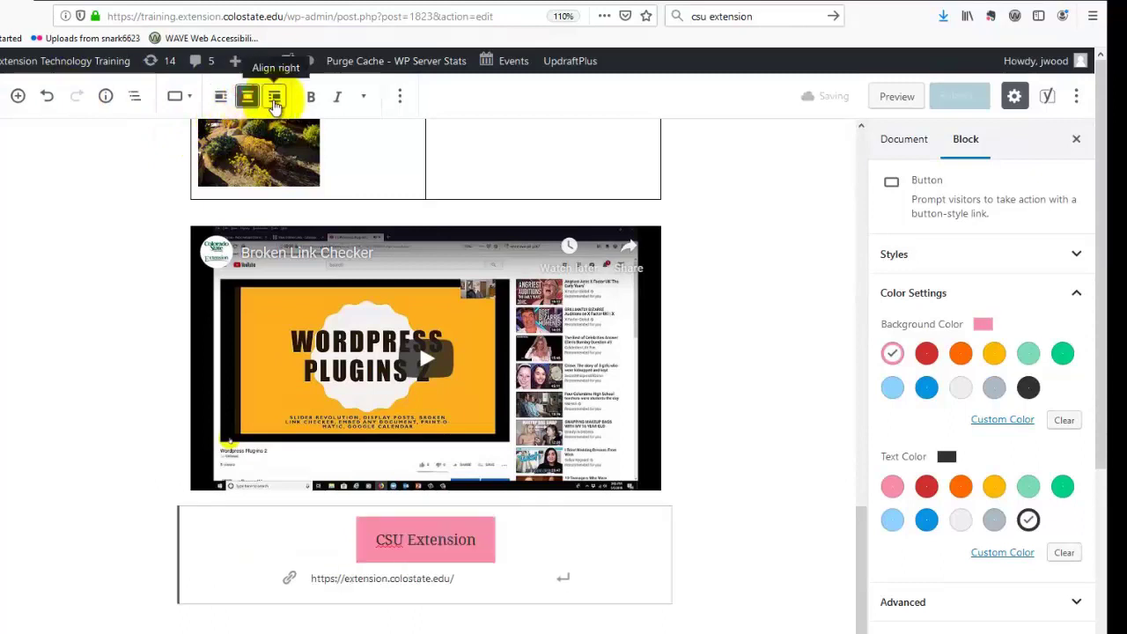
{"action": "left_click", "coordinate": [275, 98]}
{"action": "left_click", "coordinate": [647, 539]}
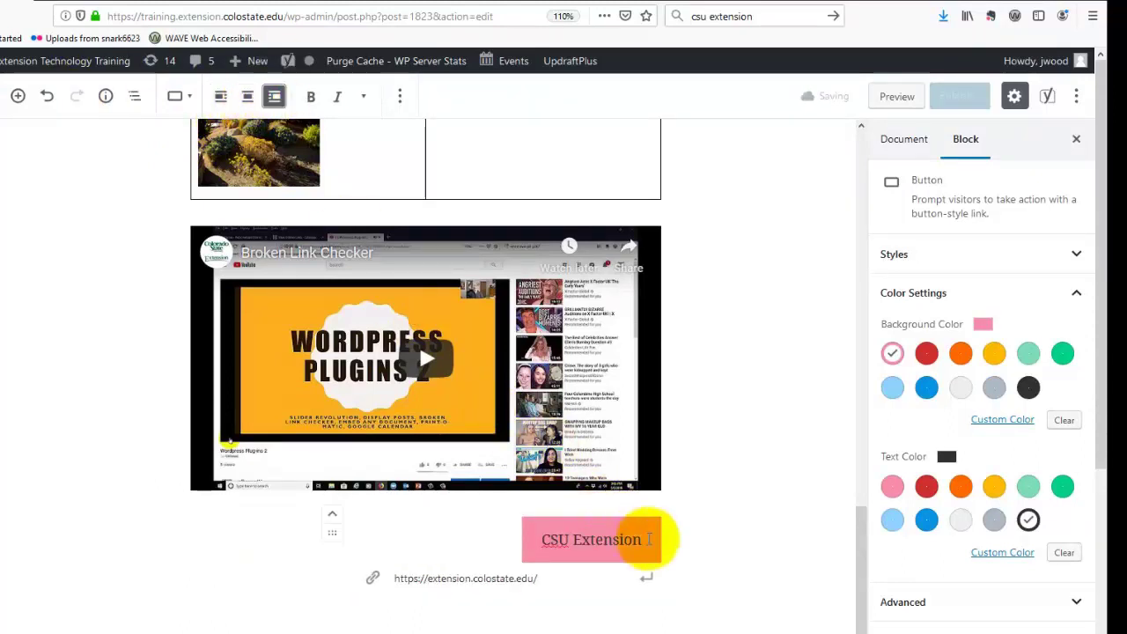
{"action": "left_click_drag", "start_coordinate": [648, 538], "coordinate": [541, 539]}
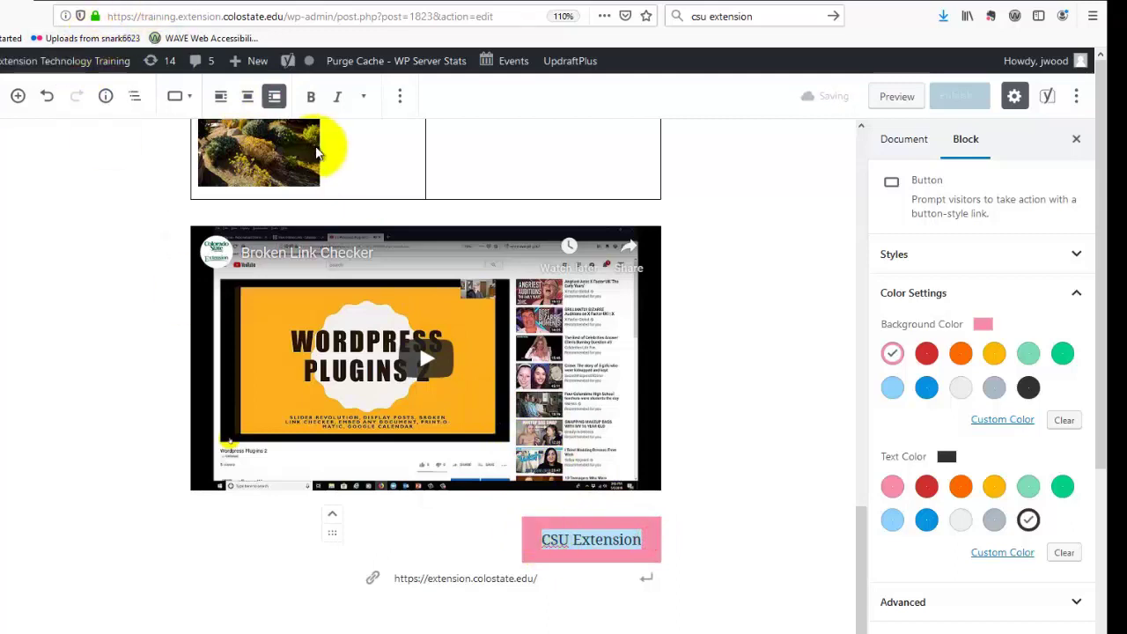
{"action": "left_click", "coordinate": [310, 96]}
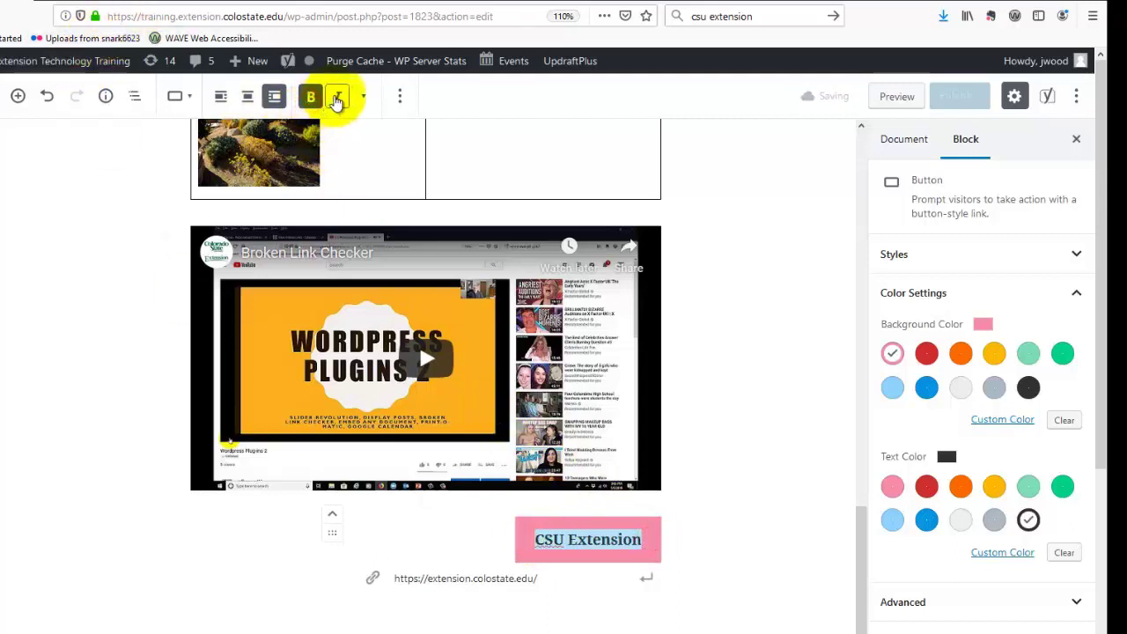
{"action": "left_click", "coordinate": [337, 100]}
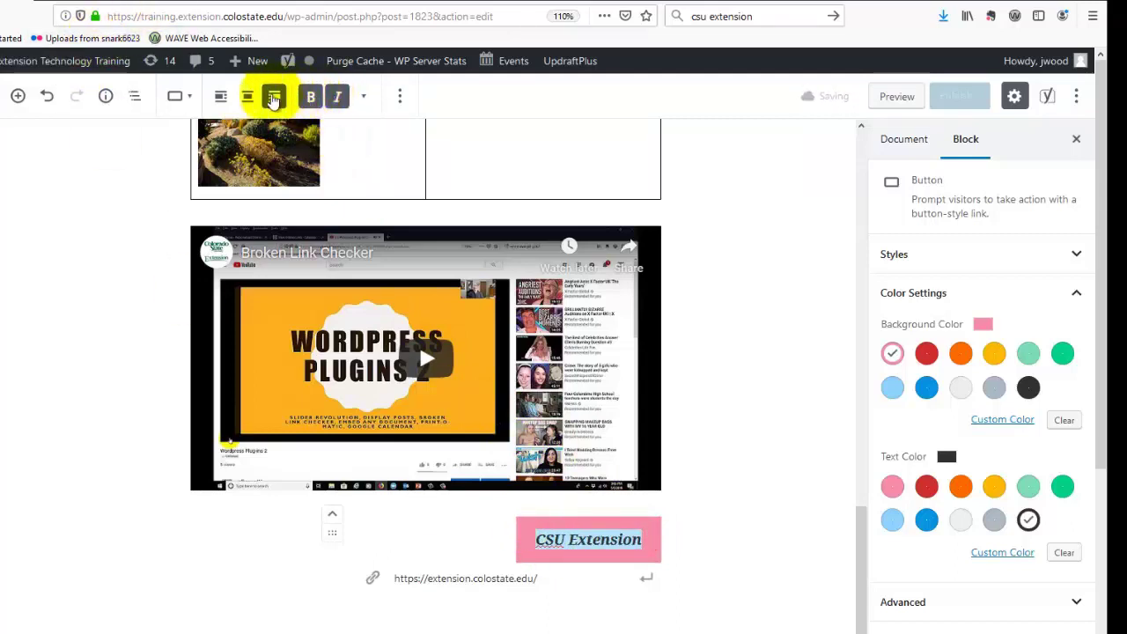
{"action": "left_click", "coordinate": [248, 98]}
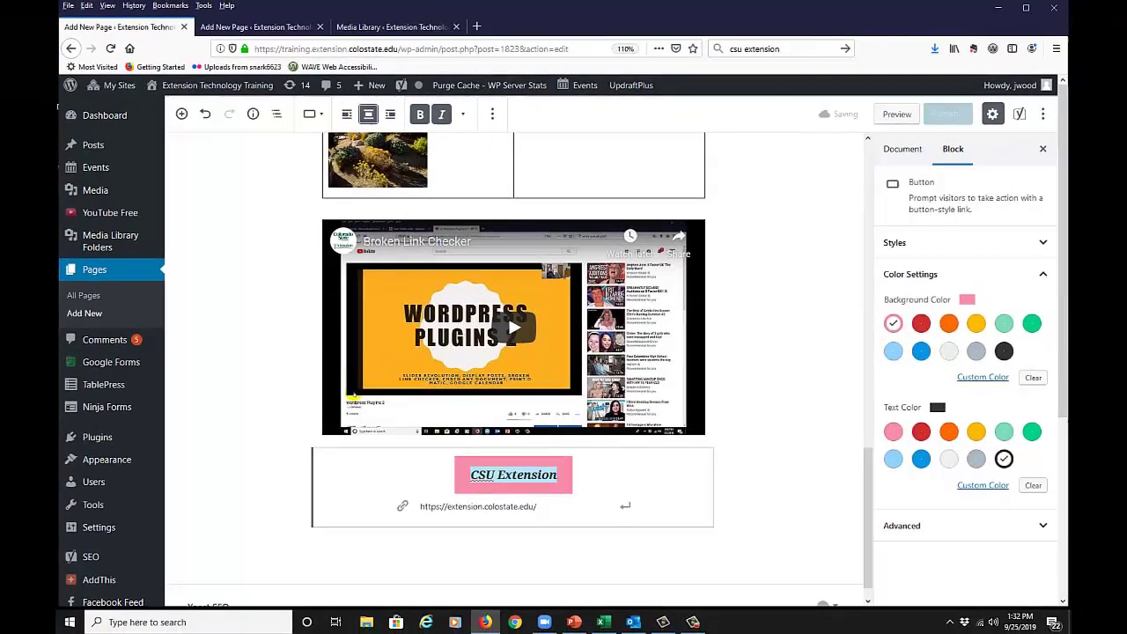
Insert a Pullquote below the button and paste in 'Seek simplicity and distrust it.' plus its citation.
{"action": "left_click", "coordinate": [851, 566]}
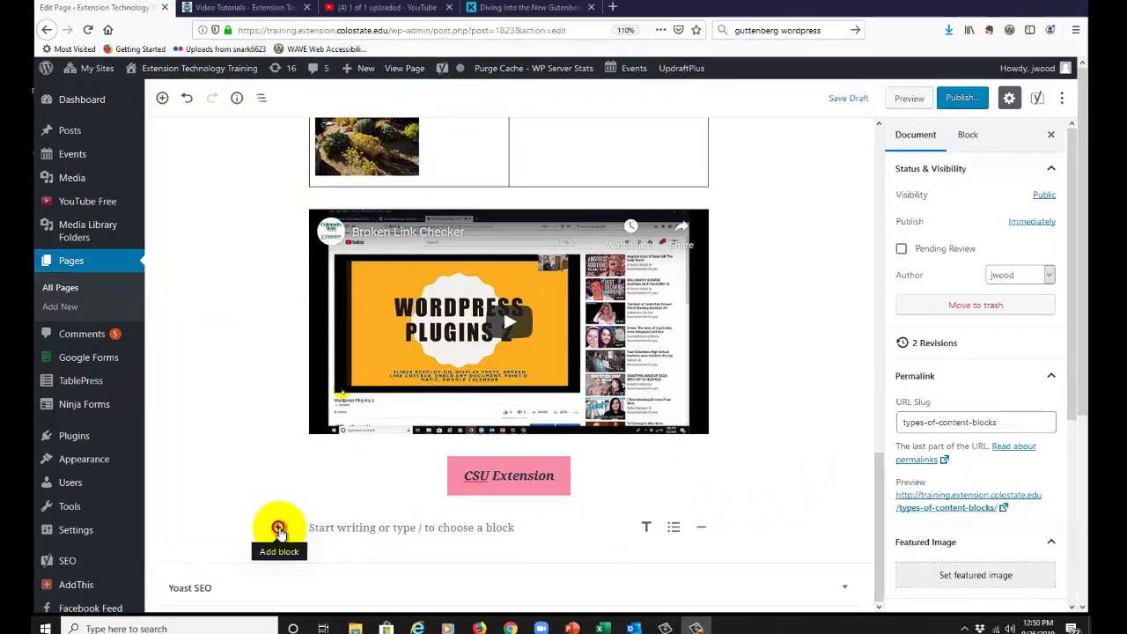
{"action": "left_click", "coordinate": [293, 526]}
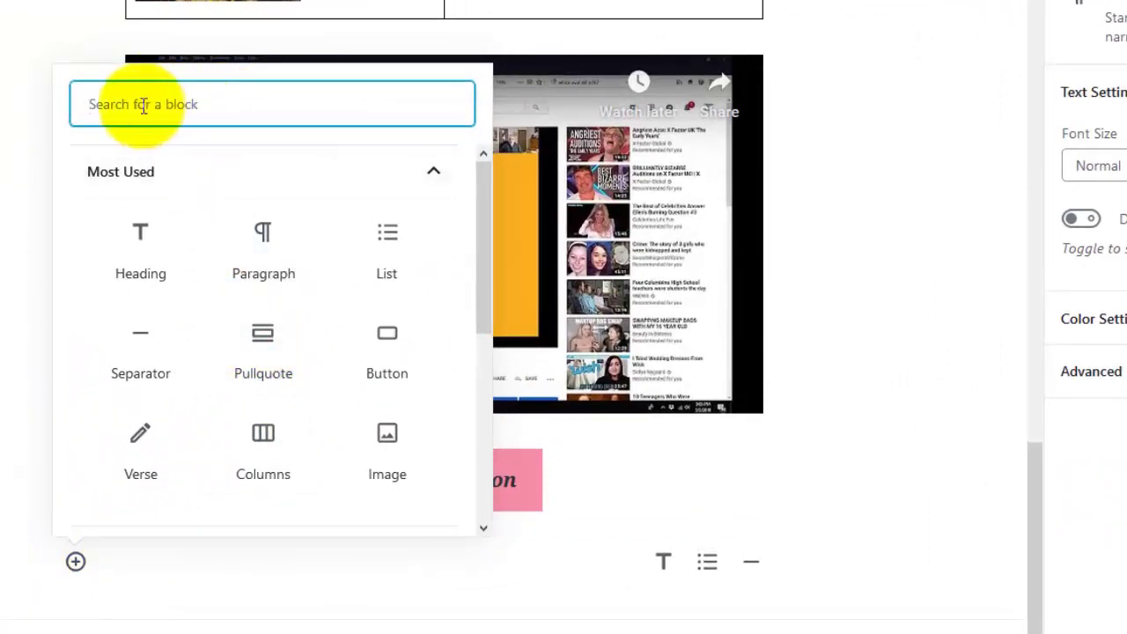
{"action": "left_click", "coordinate": [263, 346]}
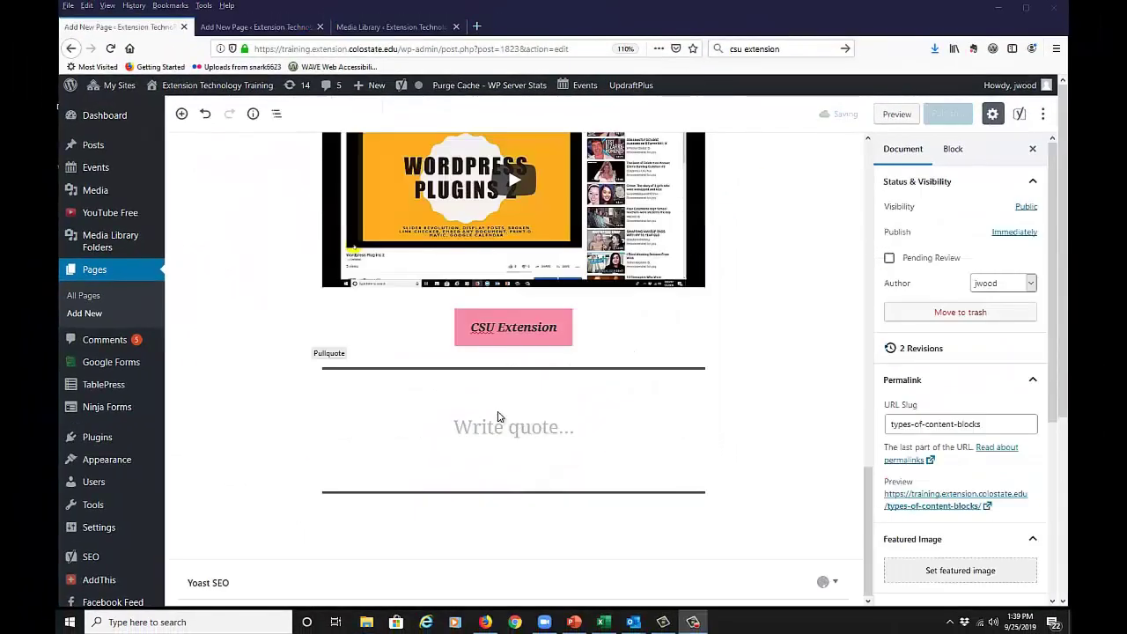
{"action": "left_click", "coordinate": [504, 425]}
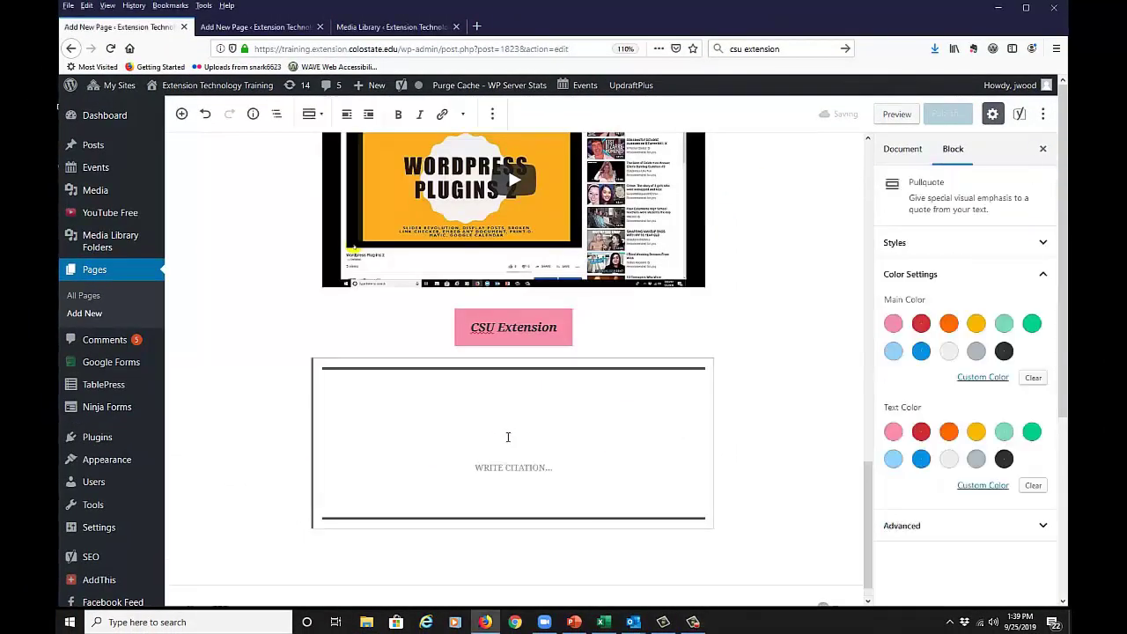
{"action": "right_click", "coordinate": [507, 437]}
{"action": "left_click", "coordinate": [513, 482]}
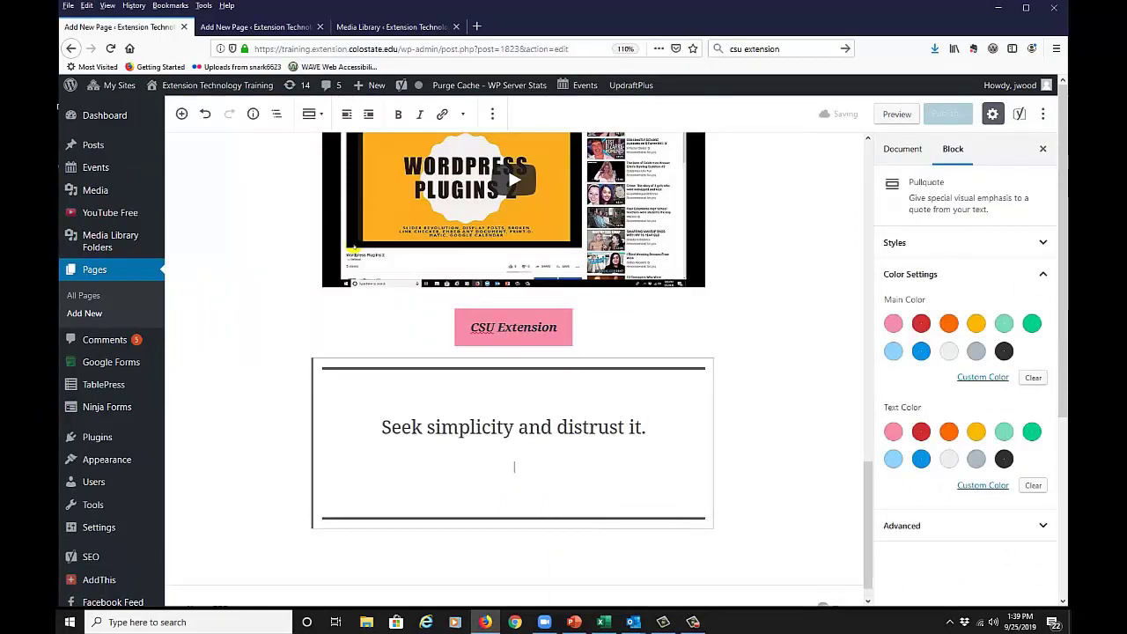
{"action": "type", "text": "A. N. WHITEHEAD"}
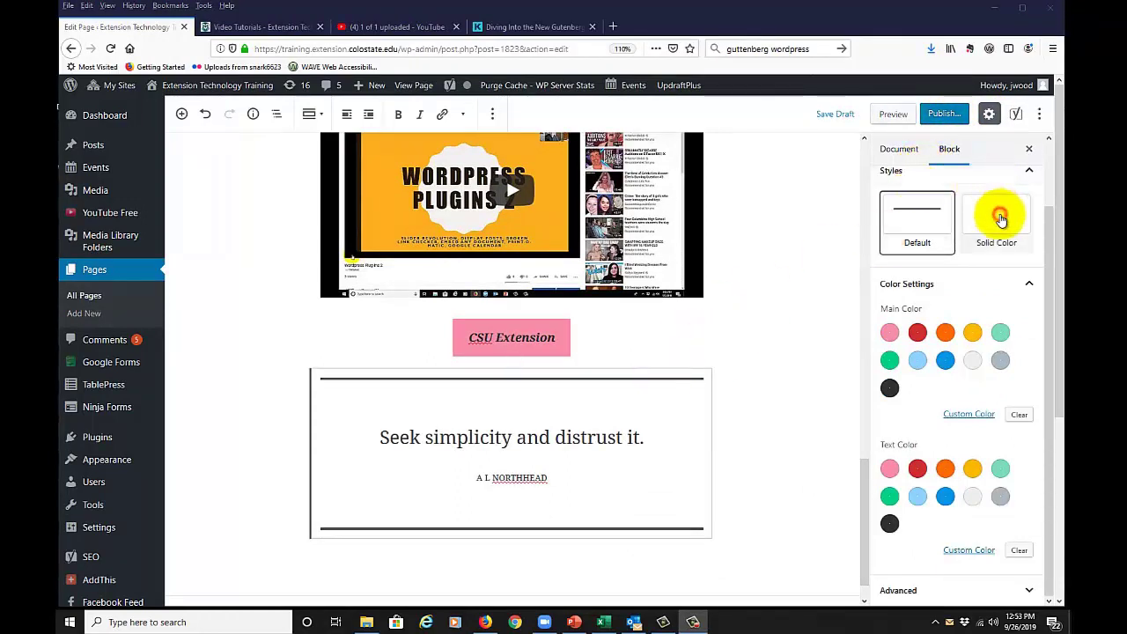
Keep the pullquote in the Default style and set its main color to pink.
{"action": "left_click", "coordinate": [1001, 219]}
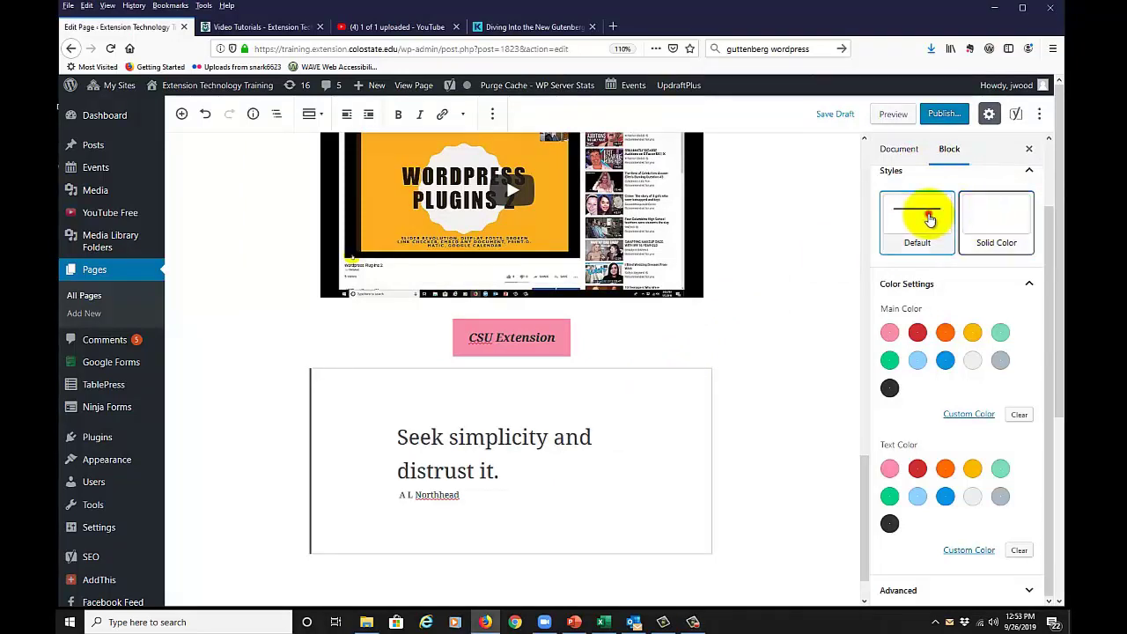
{"action": "left_click", "coordinate": [929, 219]}
{"action": "left_click", "coordinate": [918, 332]}
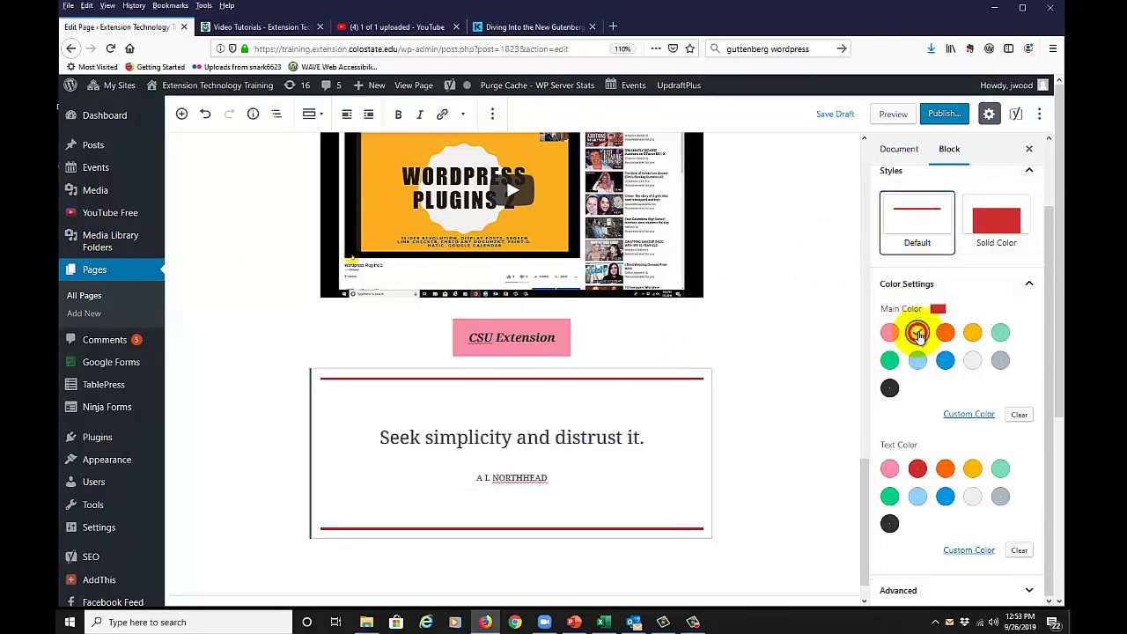
{"action": "left_click", "coordinate": [890, 332]}
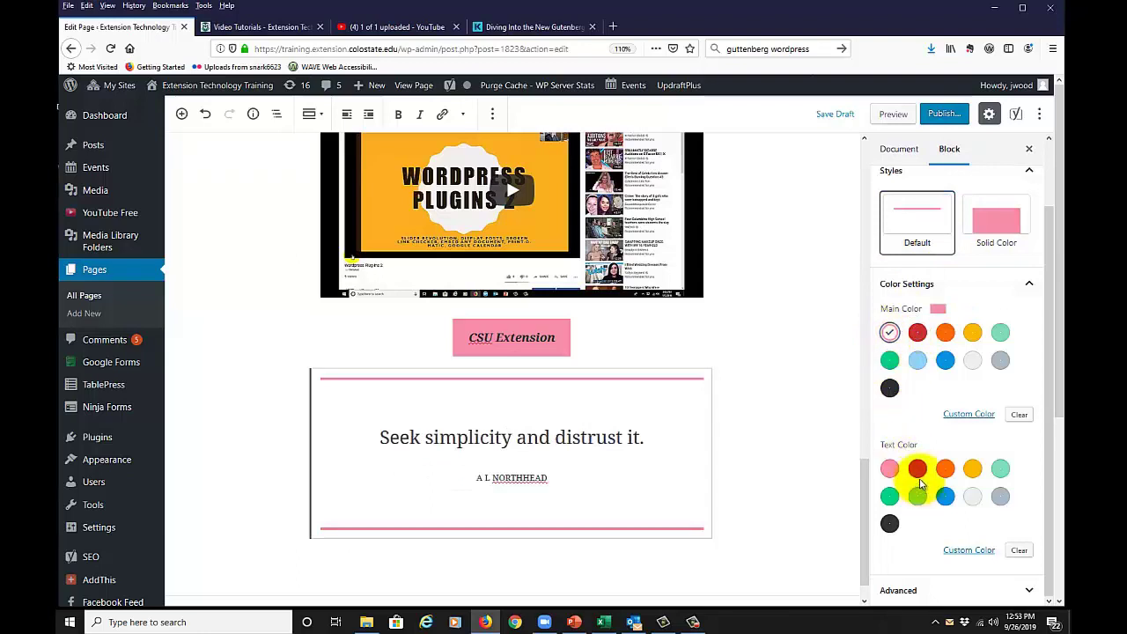